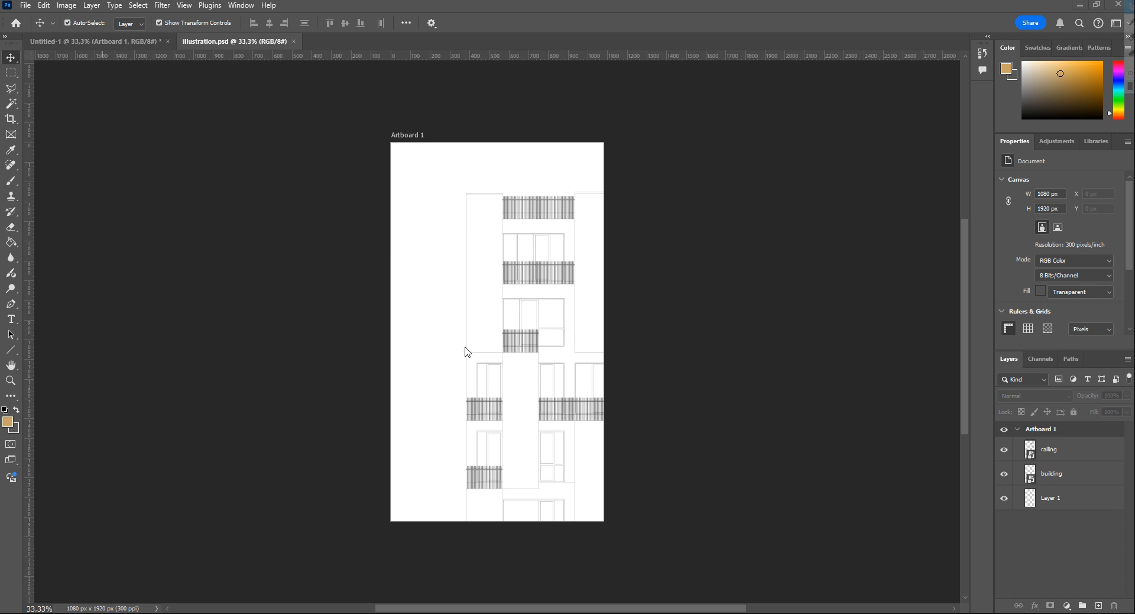
{"action": "scroll", "coordinate": [459, 352], "scroll_direction": "up", "scroll_amount": 2}
{"action": "scroll", "coordinate": [456, 355], "scroll_direction": "up", "scroll_amount": 2}
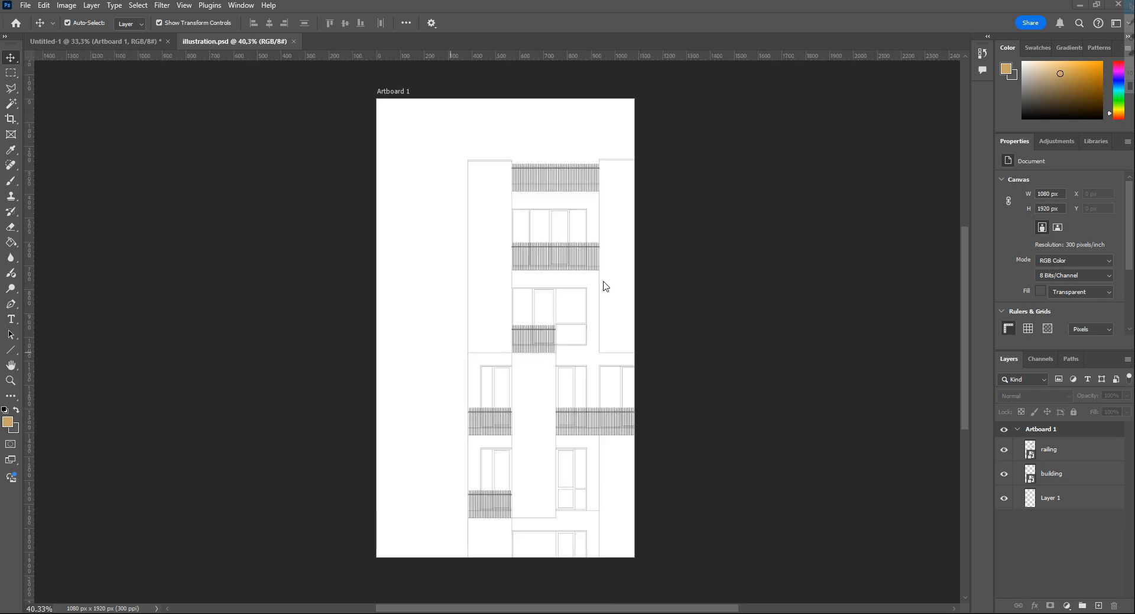
{"action": "scroll", "coordinate": [519, 299], "scroll_direction": "up", "scroll_amount": 2}
{"action": "scroll", "coordinate": [553, 302], "scroll_direction": "up", "scroll_amount": 3}
{"action": "scroll", "coordinate": [553, 302], "scroll_direction": "up", "scroll_amount": 3}
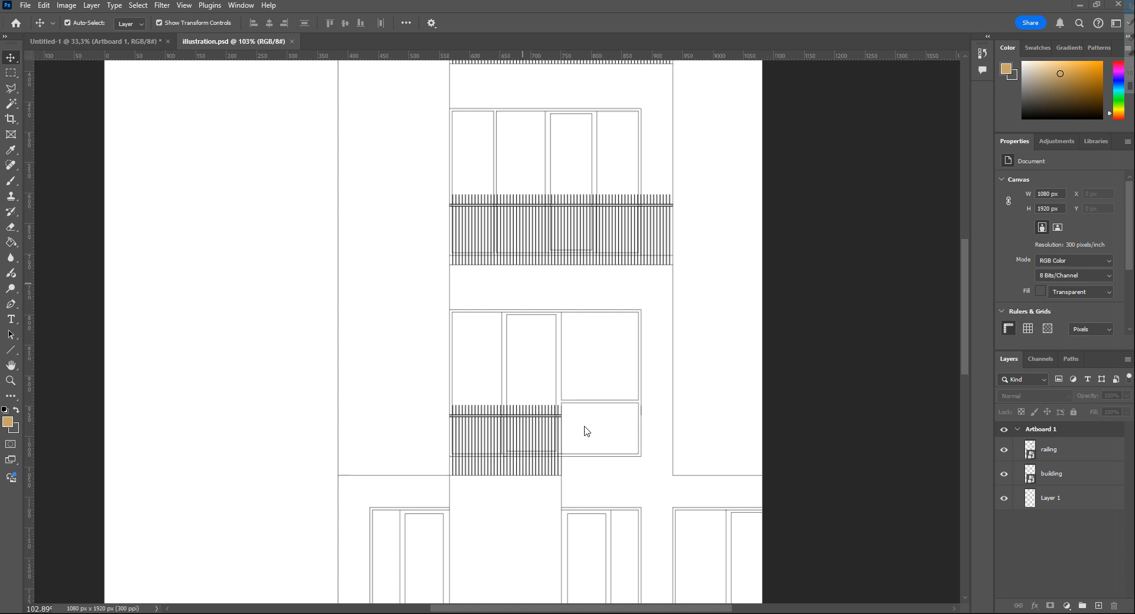
{"action": "scroll", "coordinate": [577, 399], "scroll_direction": "down", "scroll_amount": 3}
{"action": "scroll", "coordinate": [560, 328], "scroll_direction": "down", "scroll_amount": 2}
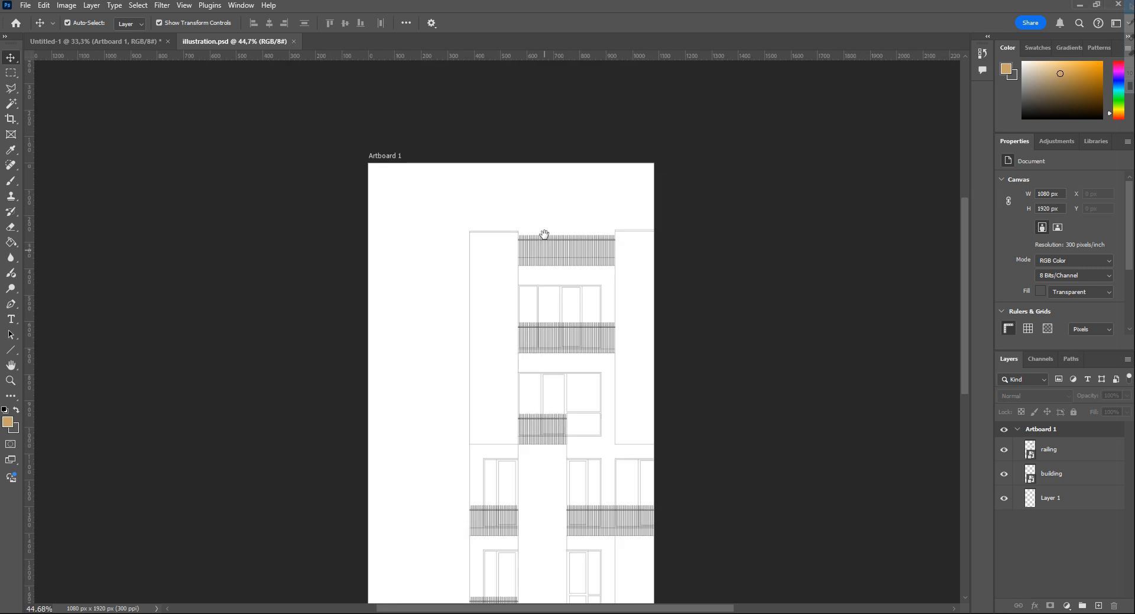
Toggle the railing and building line layers to inspect them, then make Layer 1 active.
{"action": "left_click_drag", "start_coordinate": [600, 298], "coordinate": [588, 210]}
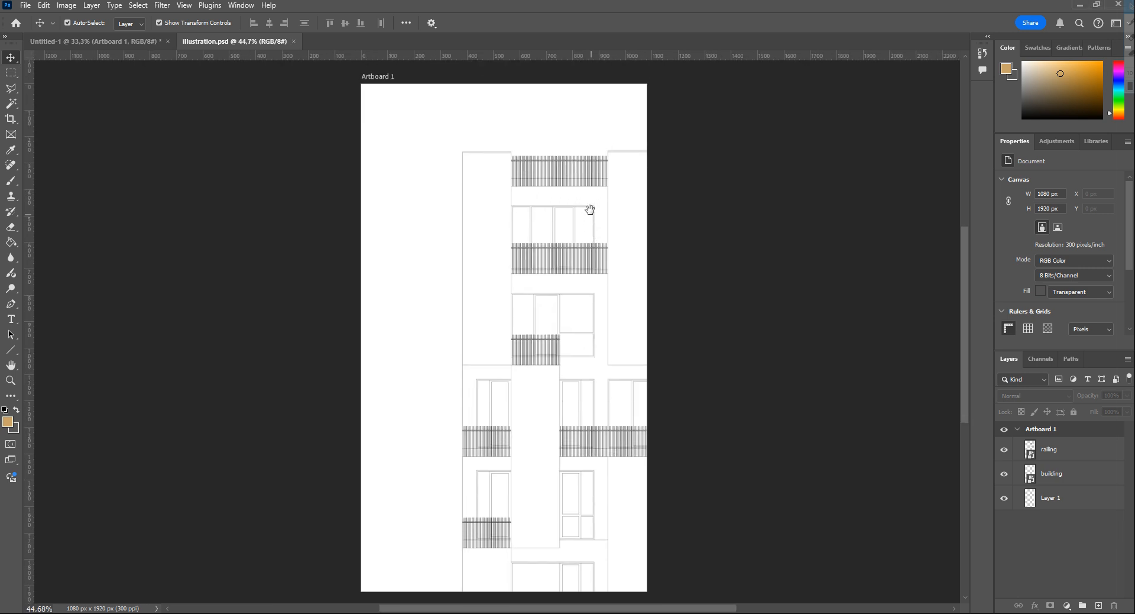
{"action": "left_click", "coordinate": [1005, 450]}
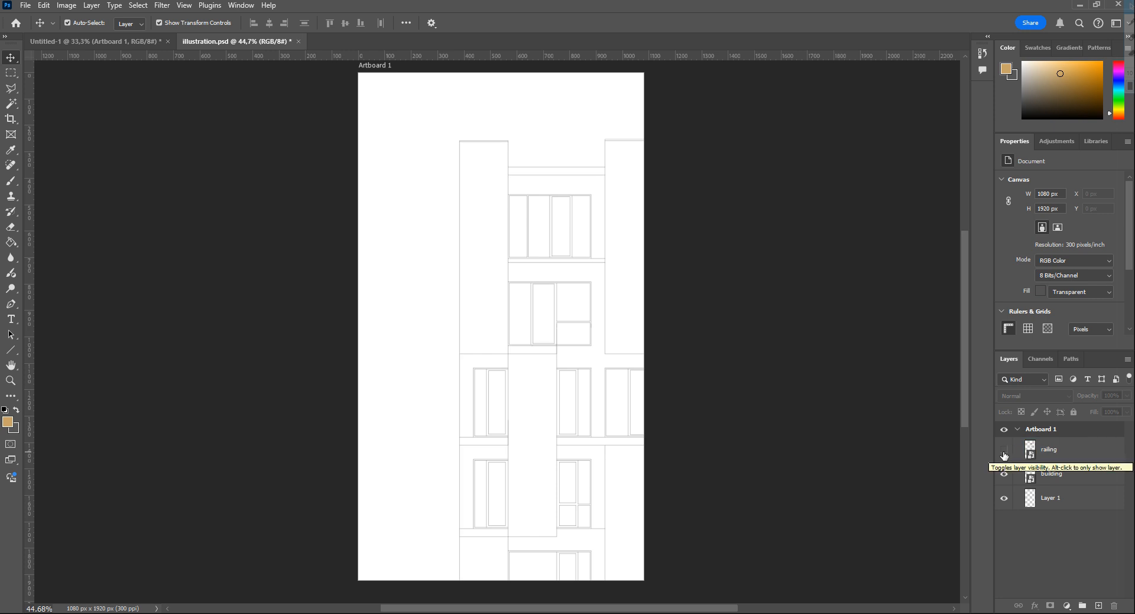
{"action": "left_click", "coordinate": [1005, 450]}
{"action": "left_click", "coordinate": [1005, 474]}
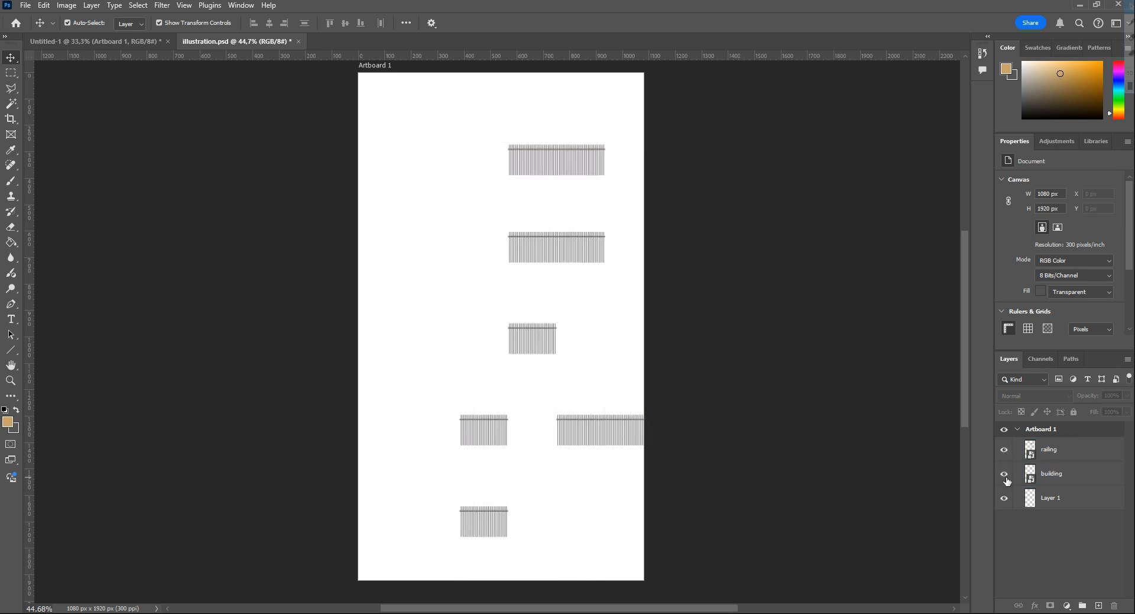
{"action": "left_click", "coordinate": [1004, 475]}
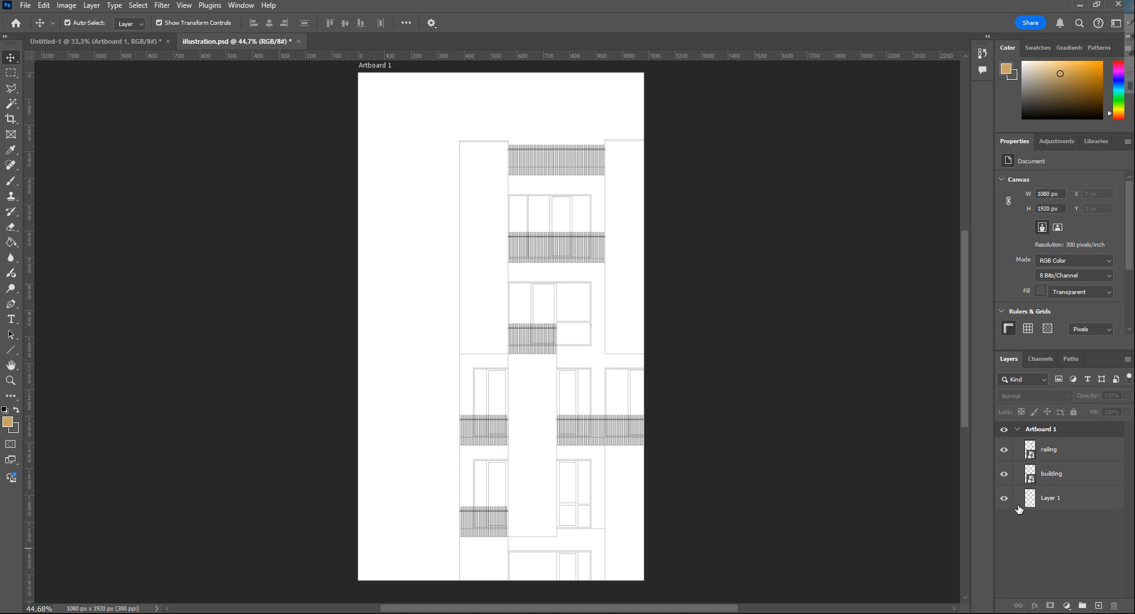
{"action": "left_click", "coordinate": [1053, 498]}
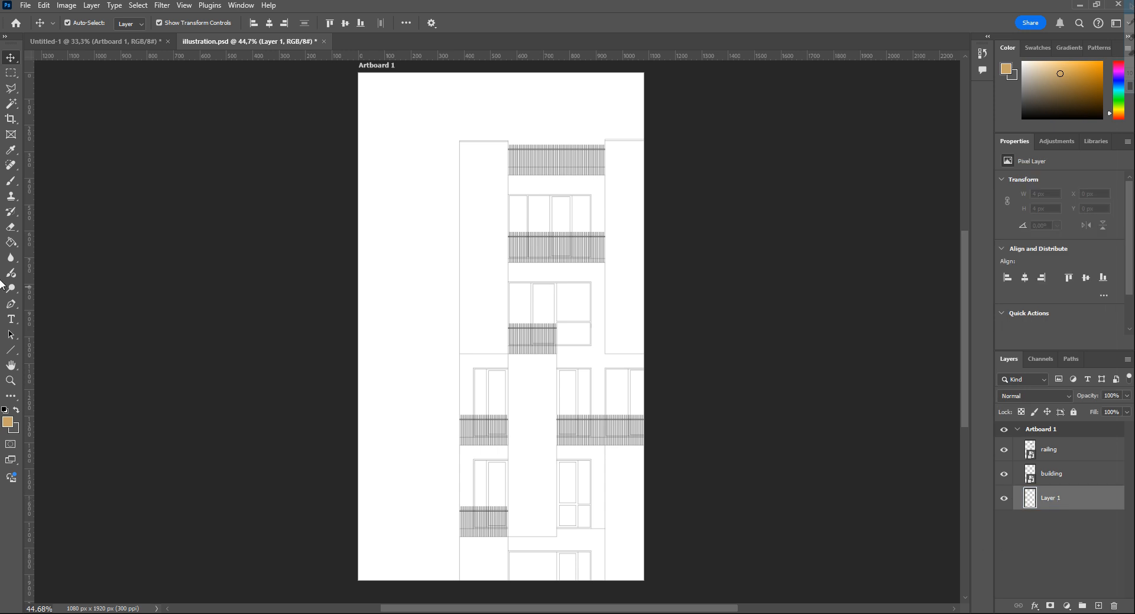
Fill Layer 1 with white and rename it 'background'.
{"action": "left_click", "coordinate": [12, 243]}
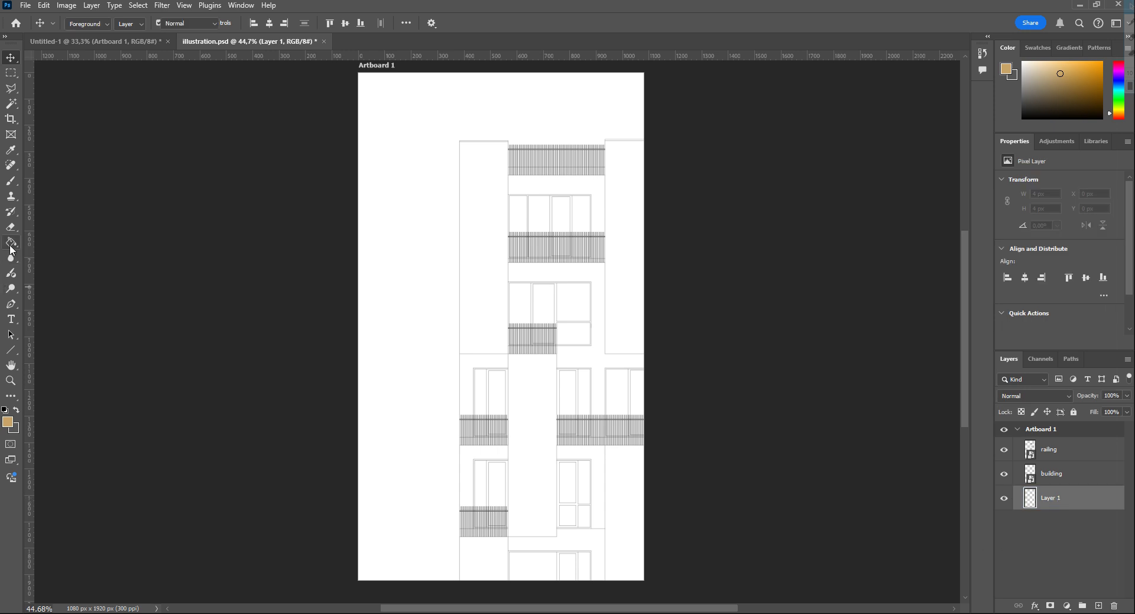
{"action": "left_click", "coordinate": [8, 422]}
{"action": "type", "text": "ffffff"}
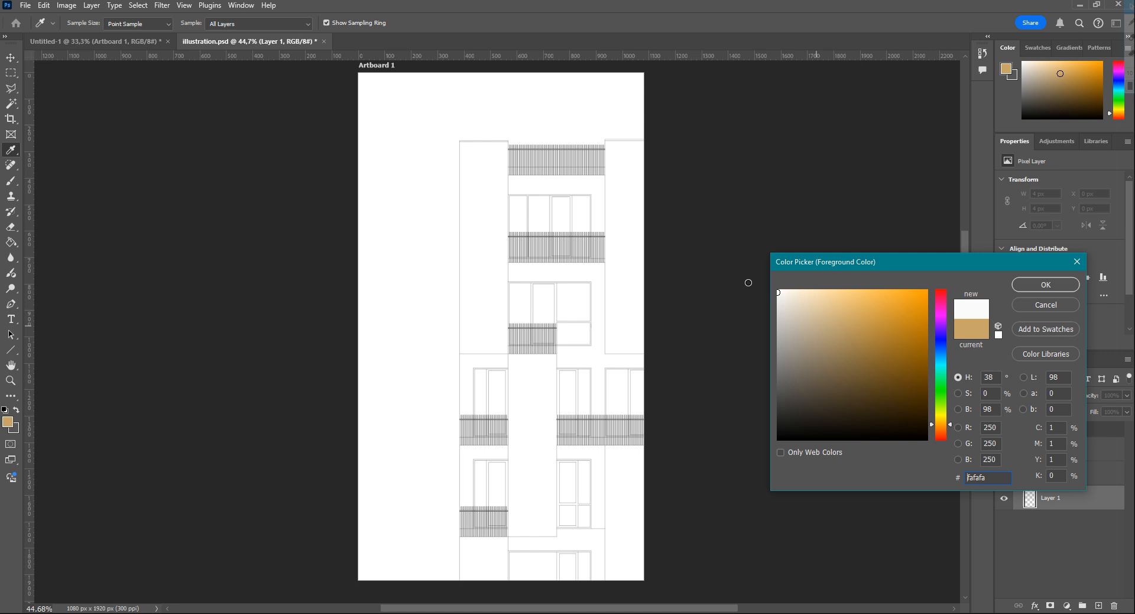
{"action": "left_click", "coordinate": [1044, 283]}
{"action": "key", "text": "v"}
{"action": "double_click", "coordinate": [1051, 497]}
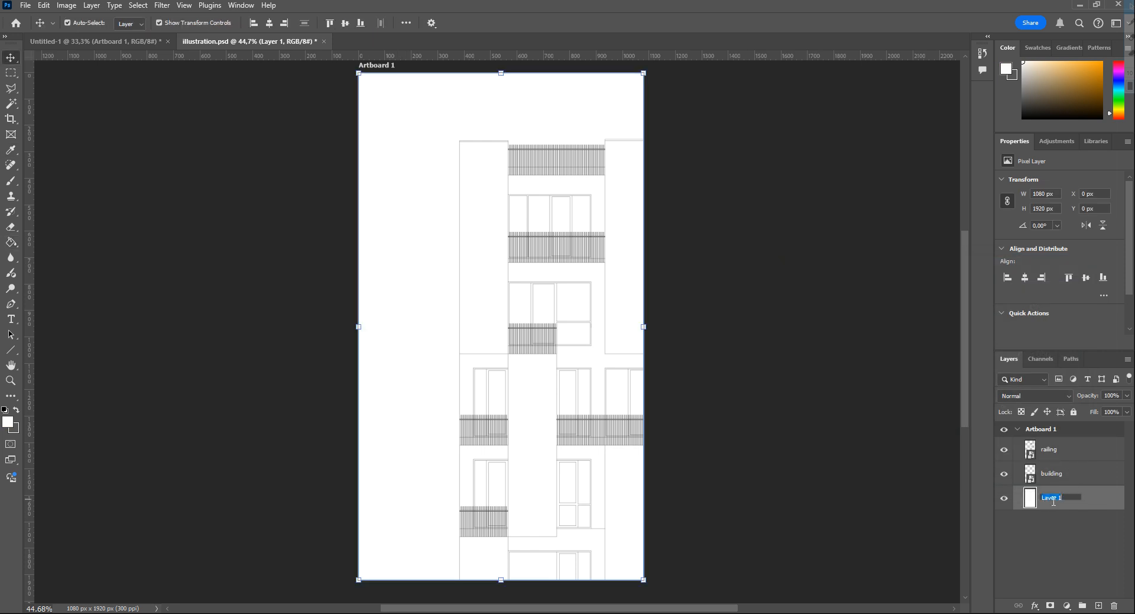
{"action": "type", "text": "background"}
{"action": "key", "text": "Return"}
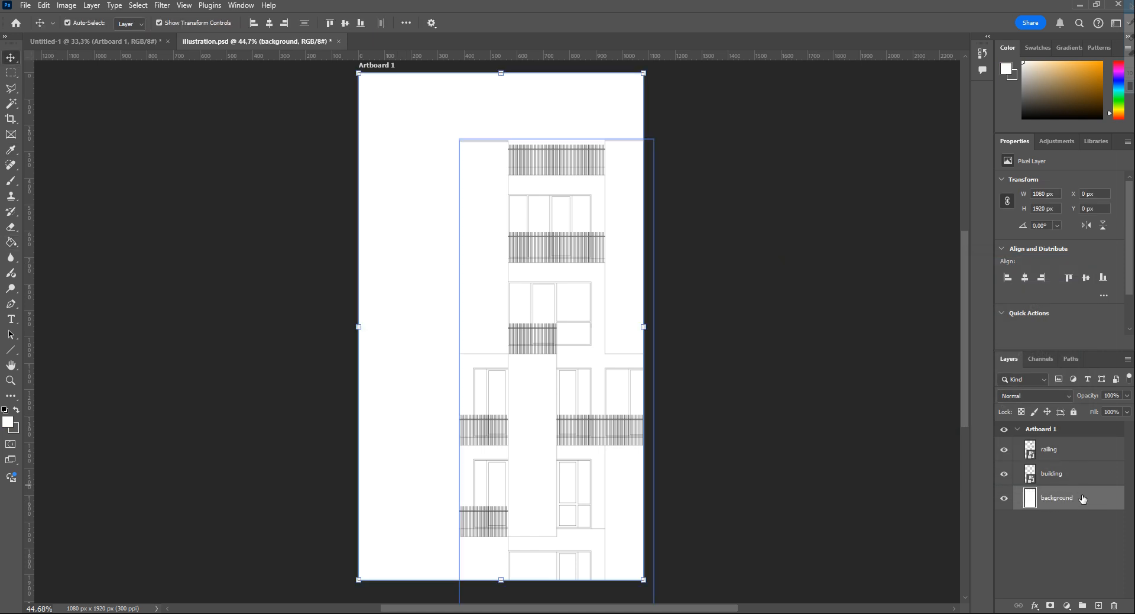
Lock the background and building layers.
{"action": "left_click", "coordinate": [1073, 483]}
{"action": "left_click", "coordinate": [1073, 412]}
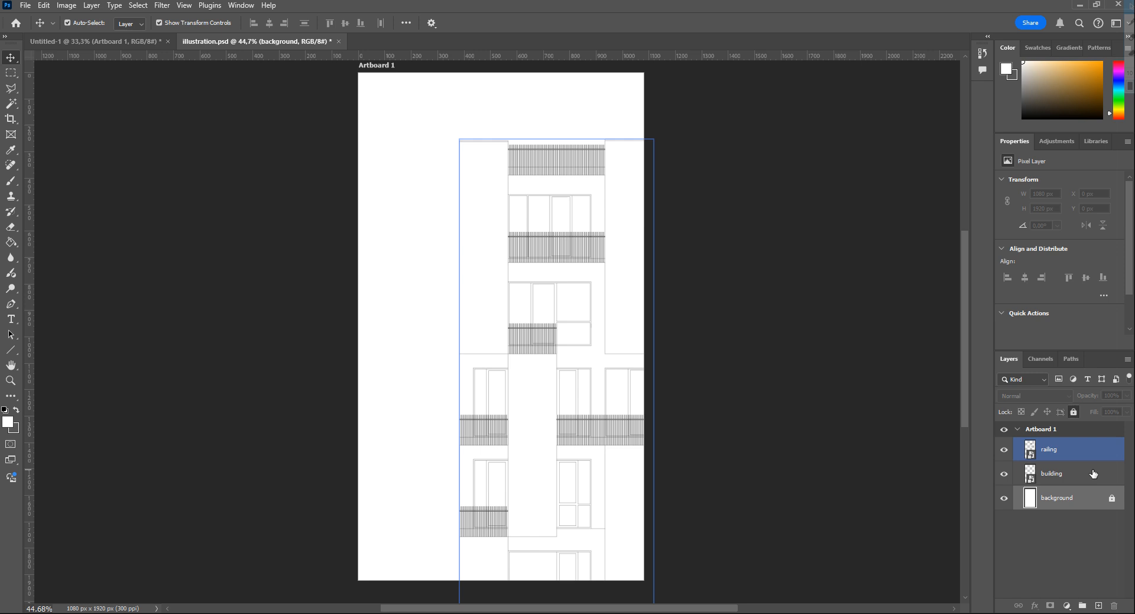
{"action": "left_click", "coordinate": [1069, 473]}
{"action": "left_click", "coordinate": [1050, 449]}
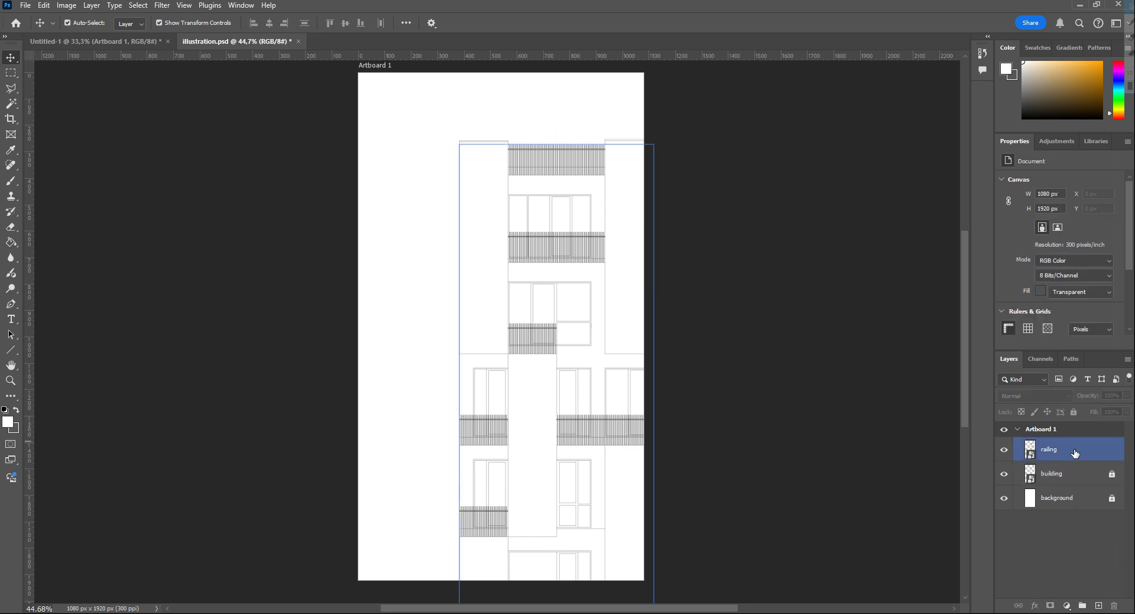
Lock the railing layer and define the brick texture as a pattern named 'white brick'.
{"action": "left_click", "coordinate": [1074, 412]}
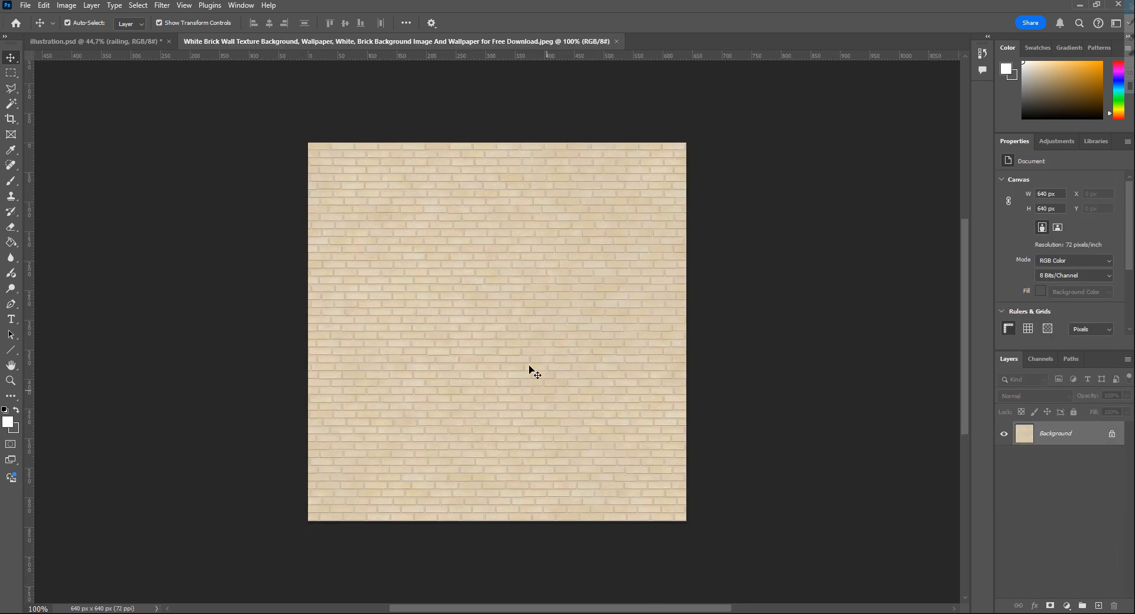
{"action": "left_click", "coordinate": [49, 7]}
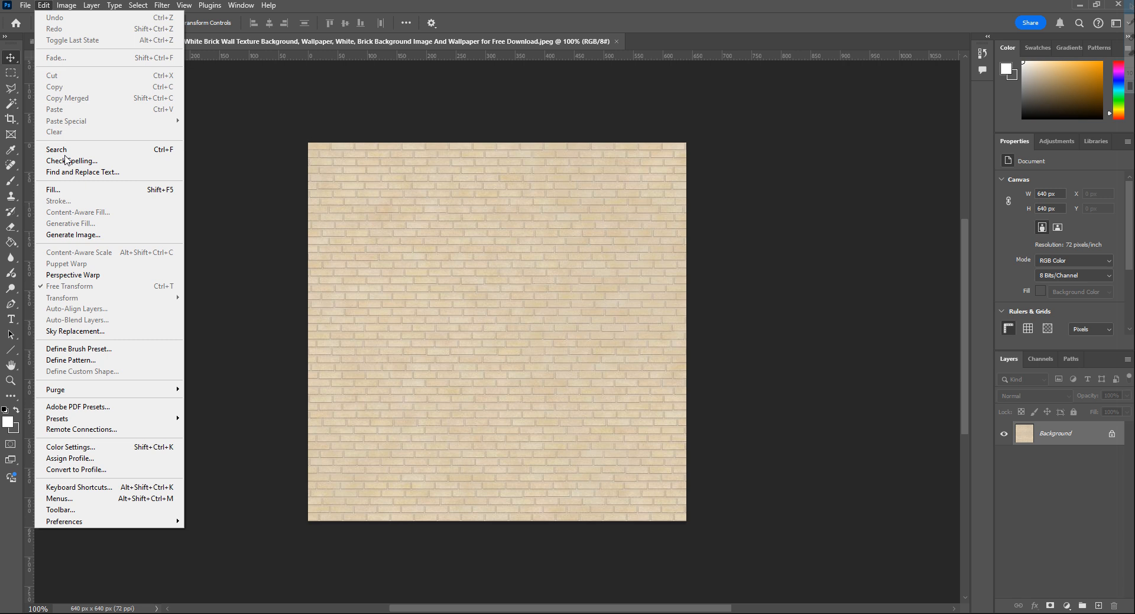
{"action": "left_click", "coordinate": [133, 366]}
{"action": "type", "text": "white brick"}
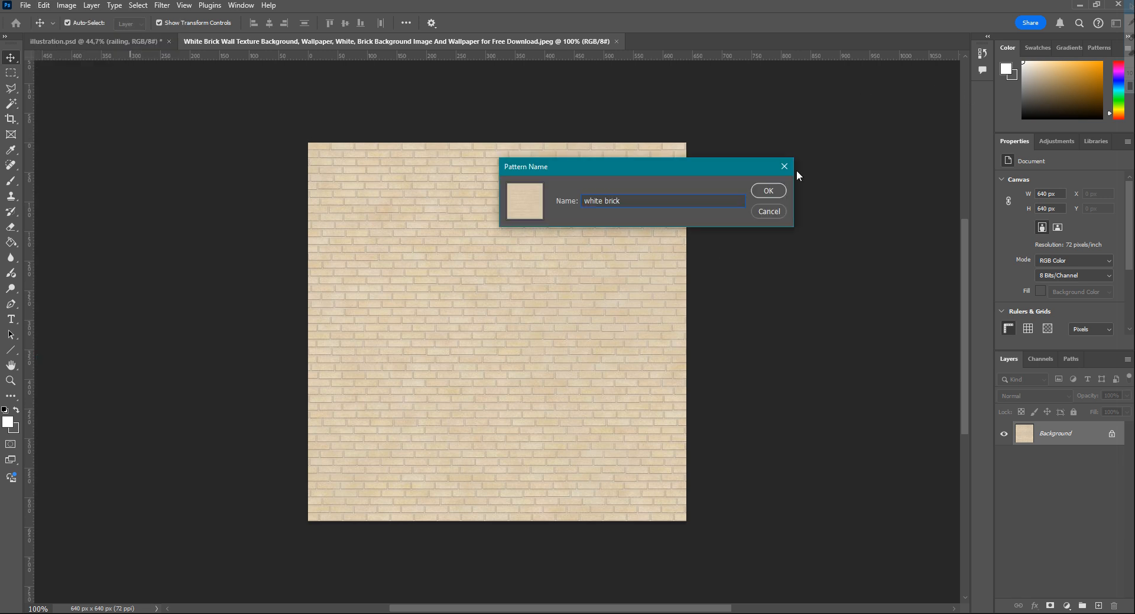
{"action": "left_click", "coordinate": [781, 195]}
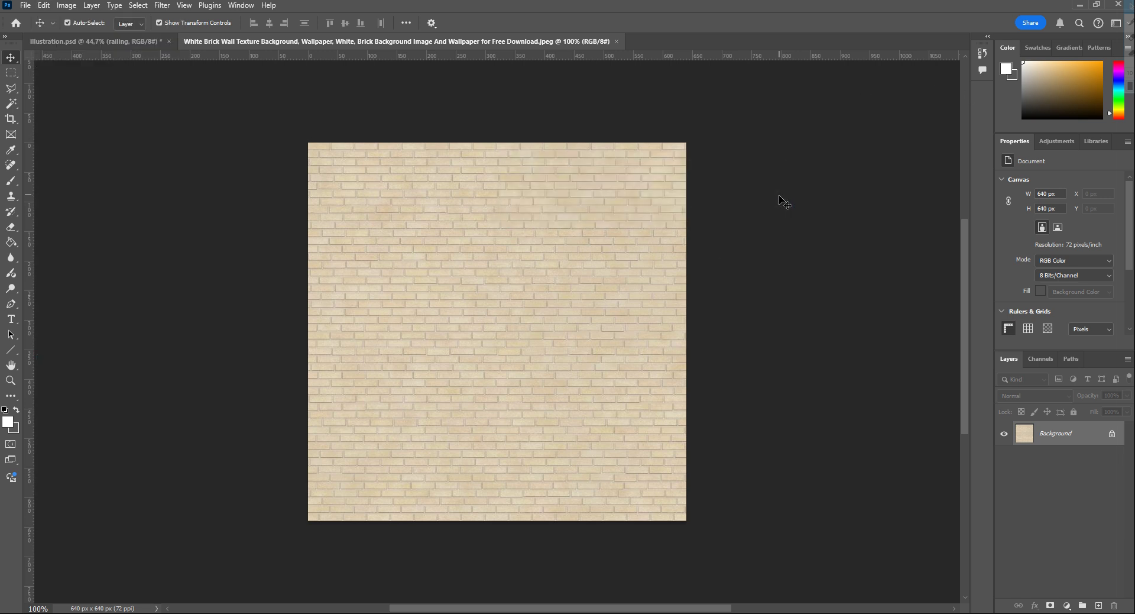
Return to the illustration and close the brick texture document.
{"action": "left_click", "coordinate": [64, 42]}
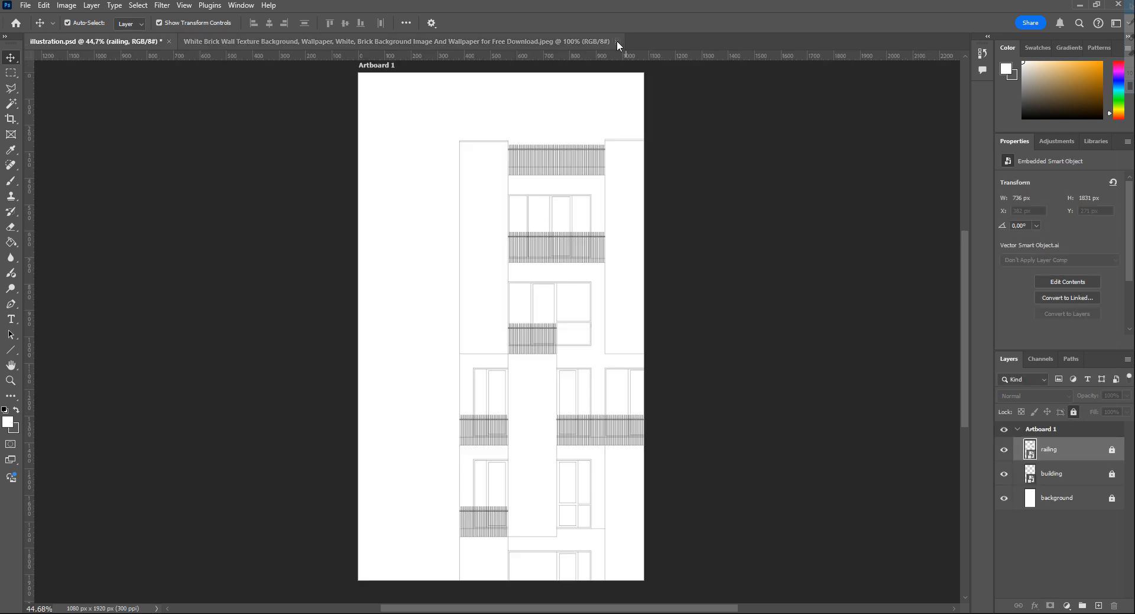
{"action": "left_click", "coordinate": [616, 41]}
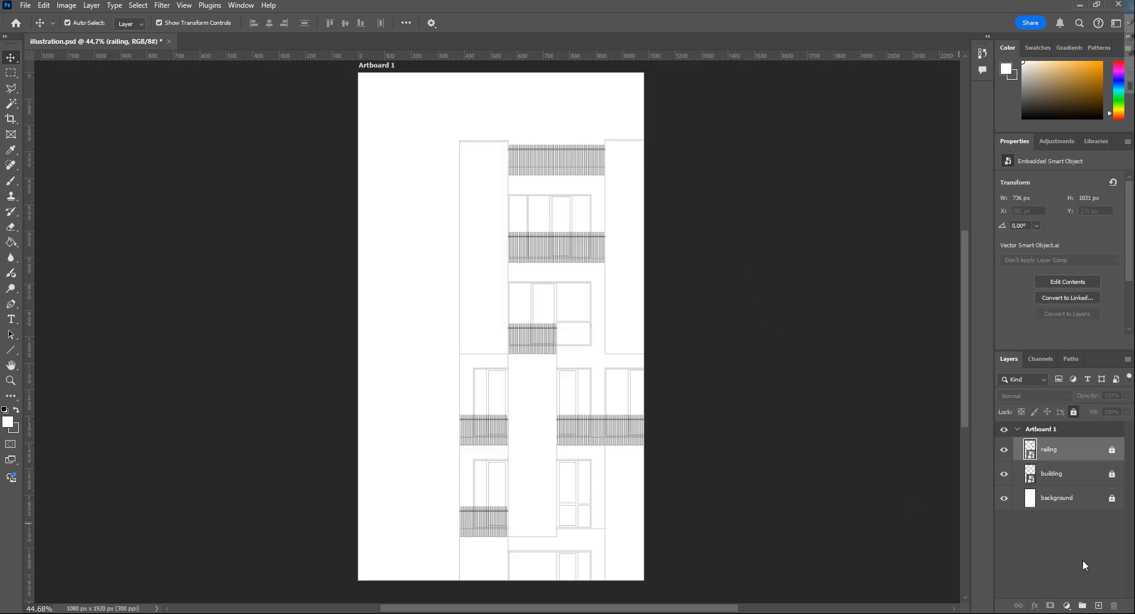
Magic Wand-select all the wall column areas on the building layer.
{"action": "left_click", "coordinate": [1078, 475]}
{"action": "scroll", "coordinate": [559, 350], "scroll_direction": "up", "scroll_amount": 2}
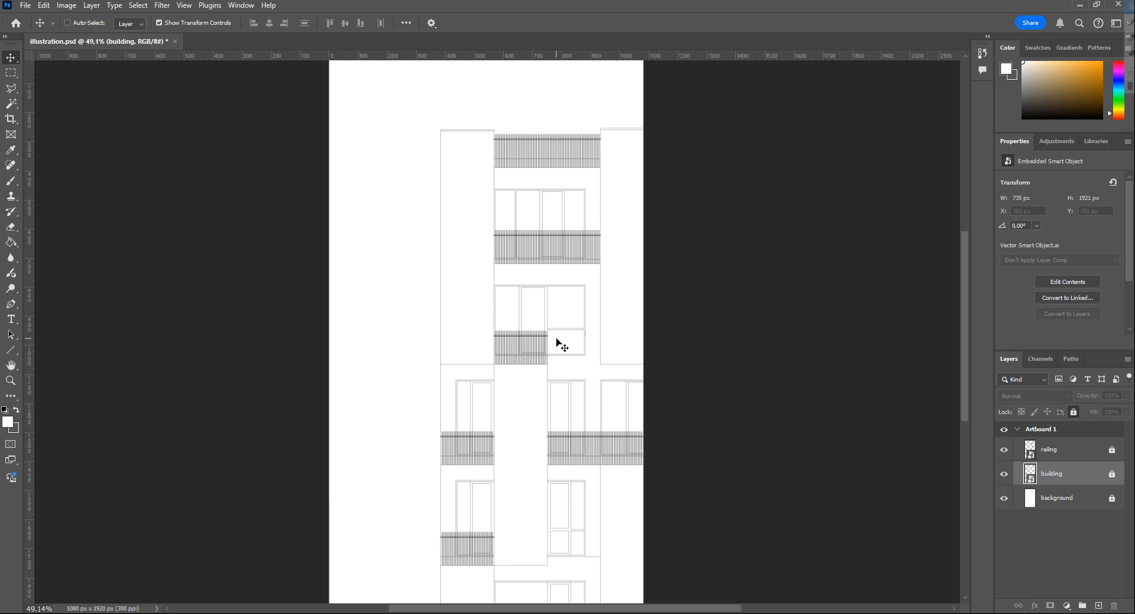
{"action": "scroll", "coordinate": [395, 282], "scroll_direction": "down", "scroll_amount": 2}
{"action": "left_click", "coordinate": [11, 104]}
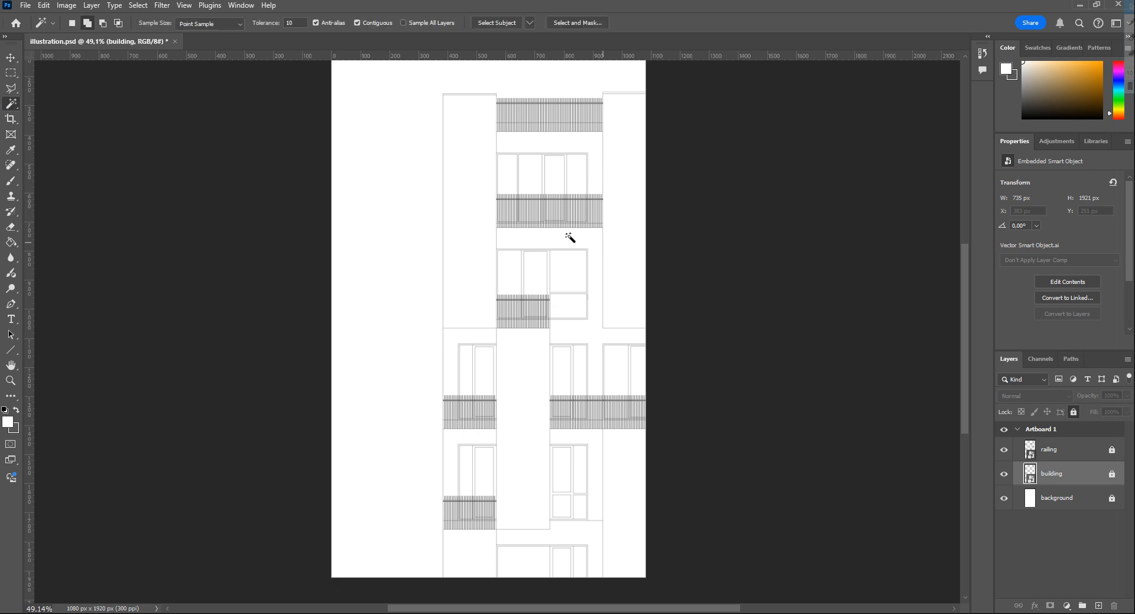
{"action": "left_click", "coordinate": [481, 228]}
{"action": "left_click", "coordinate": [530, 413], "text": "shift"}
{"action": "left_click", "coordinate": [613, 485], "text": "shift"}
{"action": "left_click", "coordinate": [469, 562], "text": "shift"}
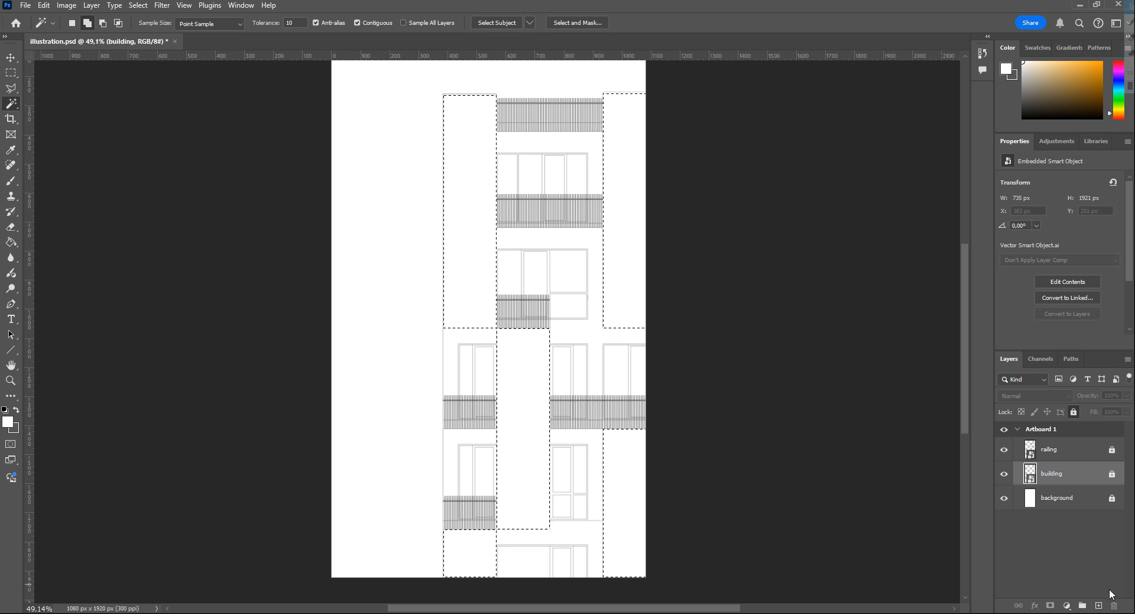
Add a new layer named 'brick' above building and clear the wall selection.
{"action": "left_click", "coordinate": [1098, 605]}
{"action": "double_click", "coordinate": [1051, 472]}
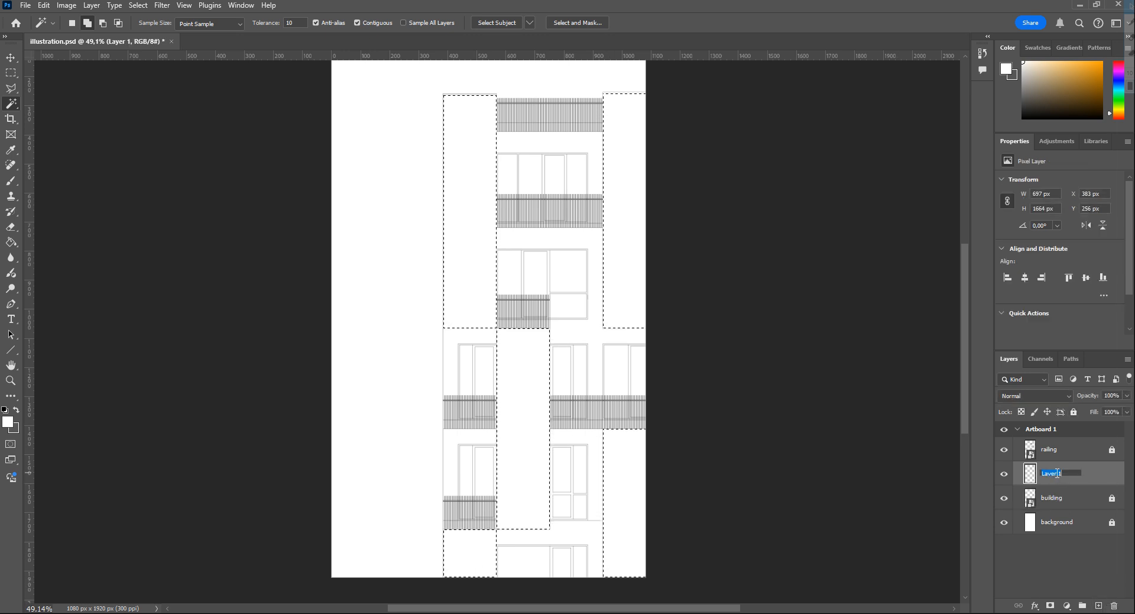
{"action": "type", "text": "brick"}
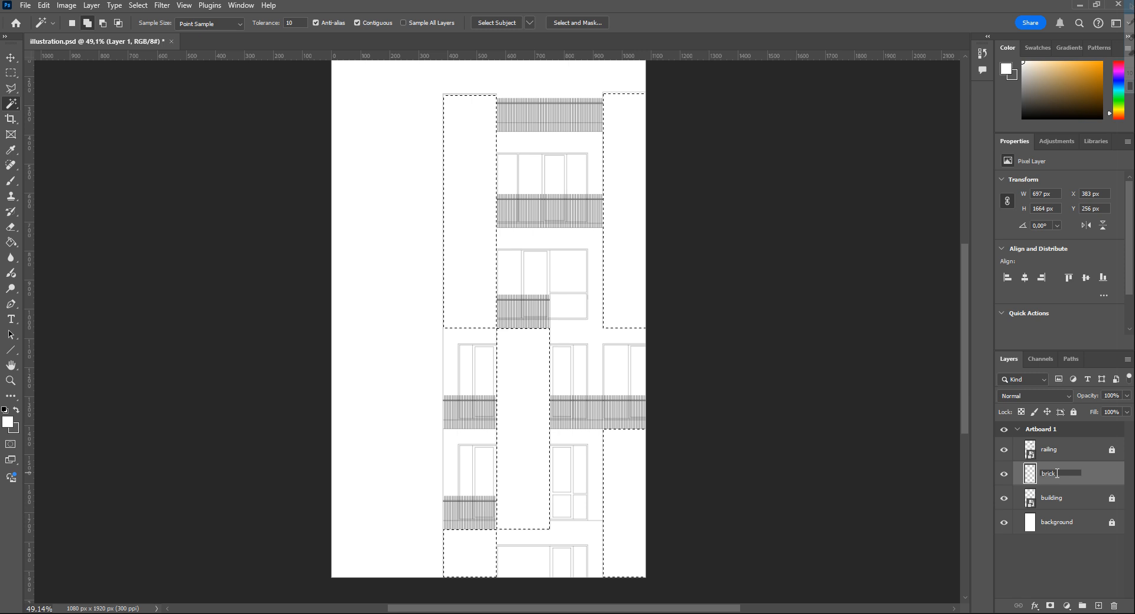
{"action": "key", "text": "Return"}
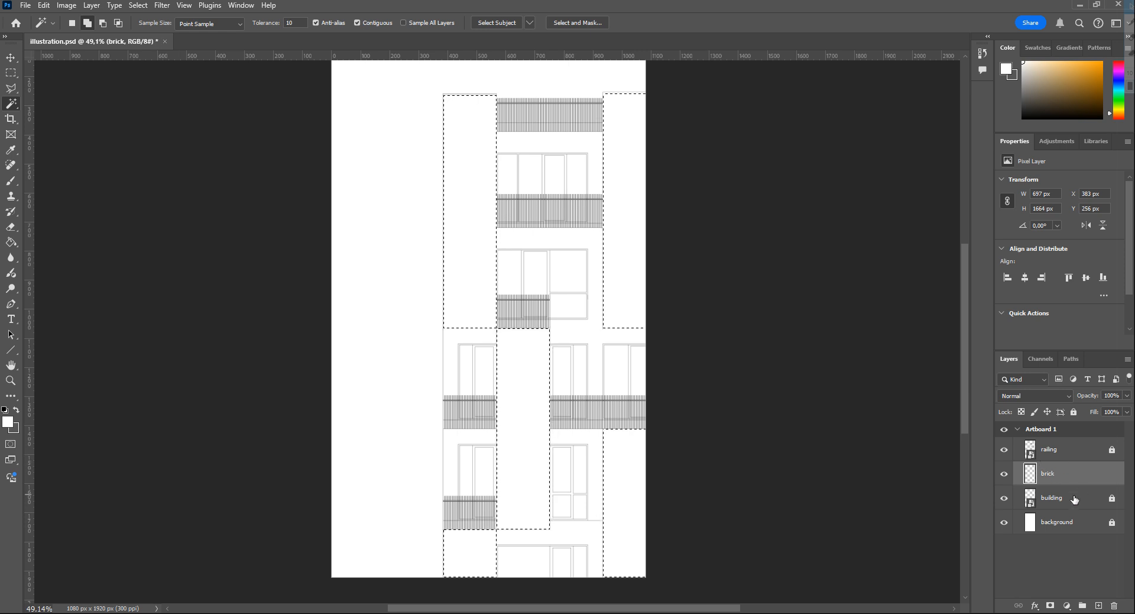
{"action": "left_click", "coordinate": [11, 243]}
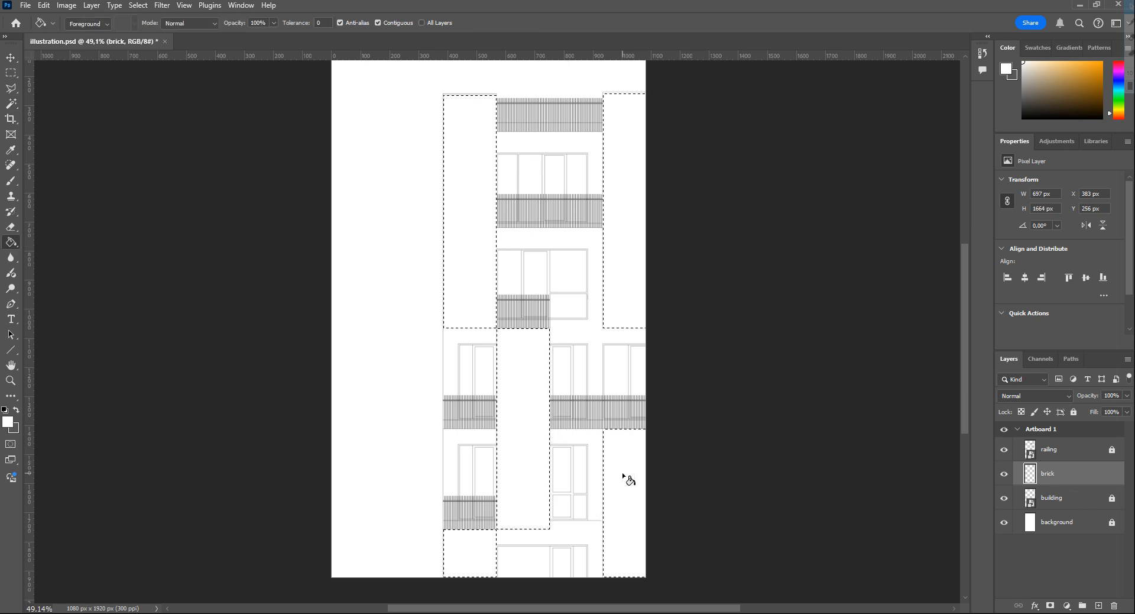
{"action": "left_click", "coordinate": [11, 88]}
{"action": "left_click", "coordinate": [452, 178]}
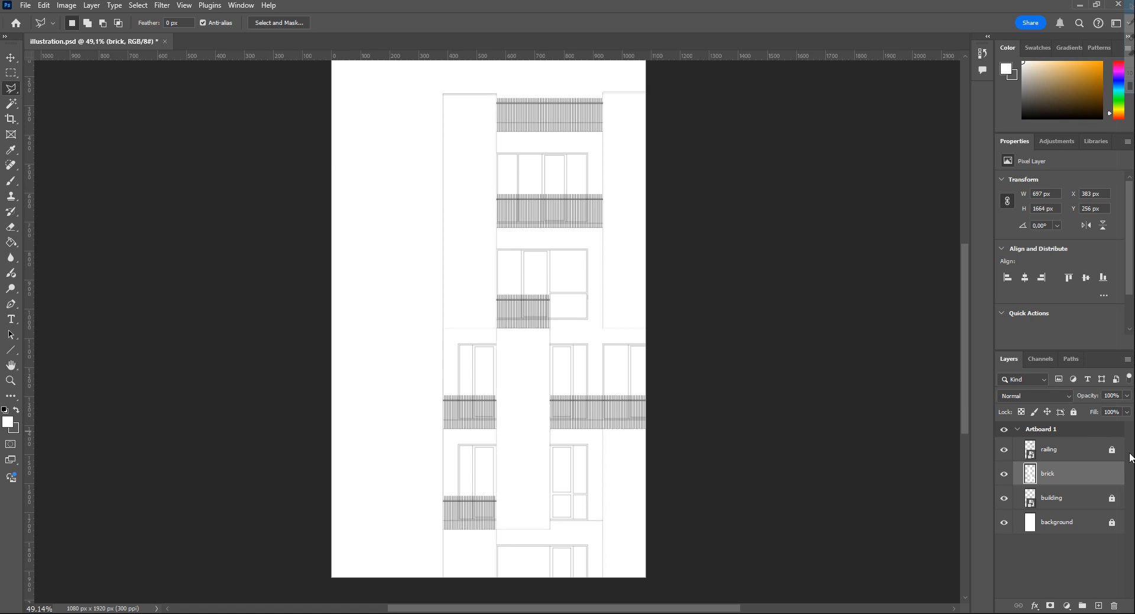
Enable a Pattern Overlay on the brick layer using the 'white brick' pattern.
{"action": "double_click", "coordinate": [1092, 474]}
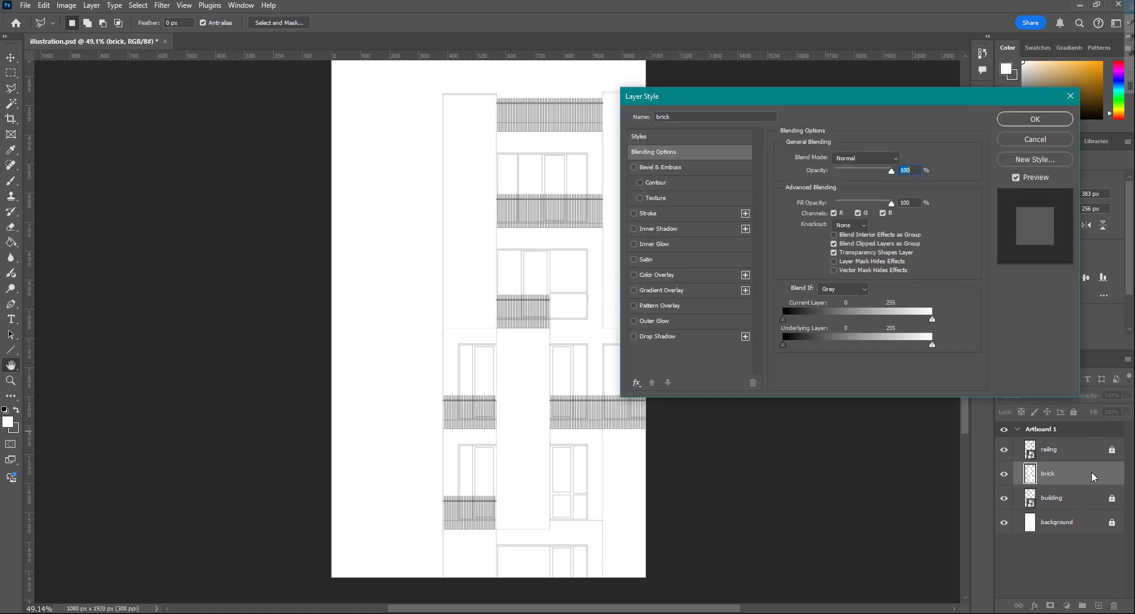
{"action": "left_click", "coordinate": [699, 303]}
{"action": "left_click_drag", "start_coordinate": [825, 102], "coordinate": [858, 102]}
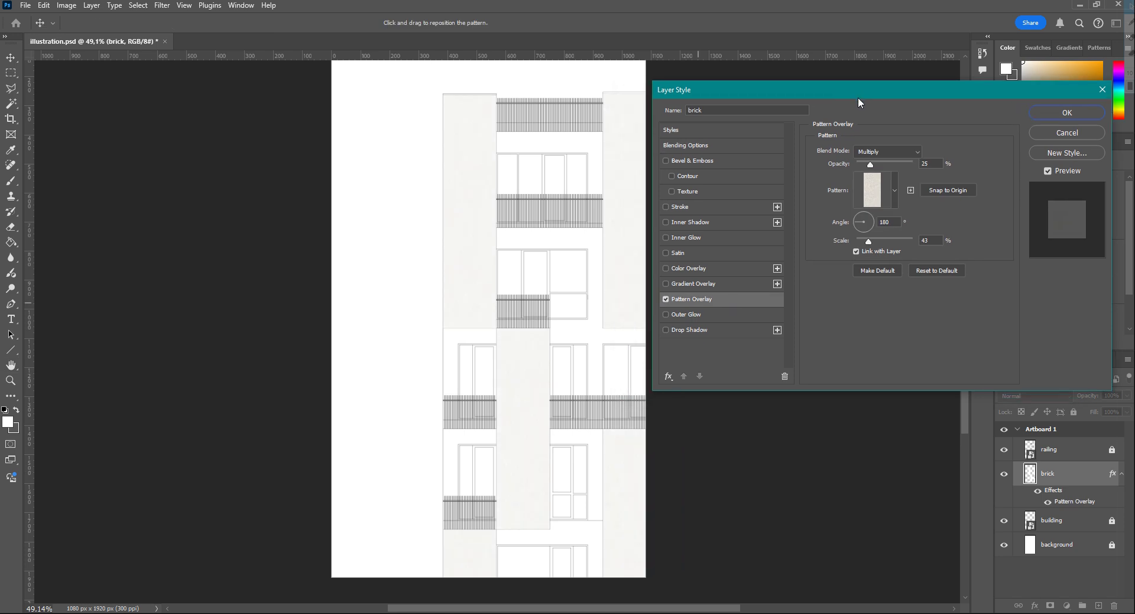
{"action": "left_click", "coordinate": [896, 189]}
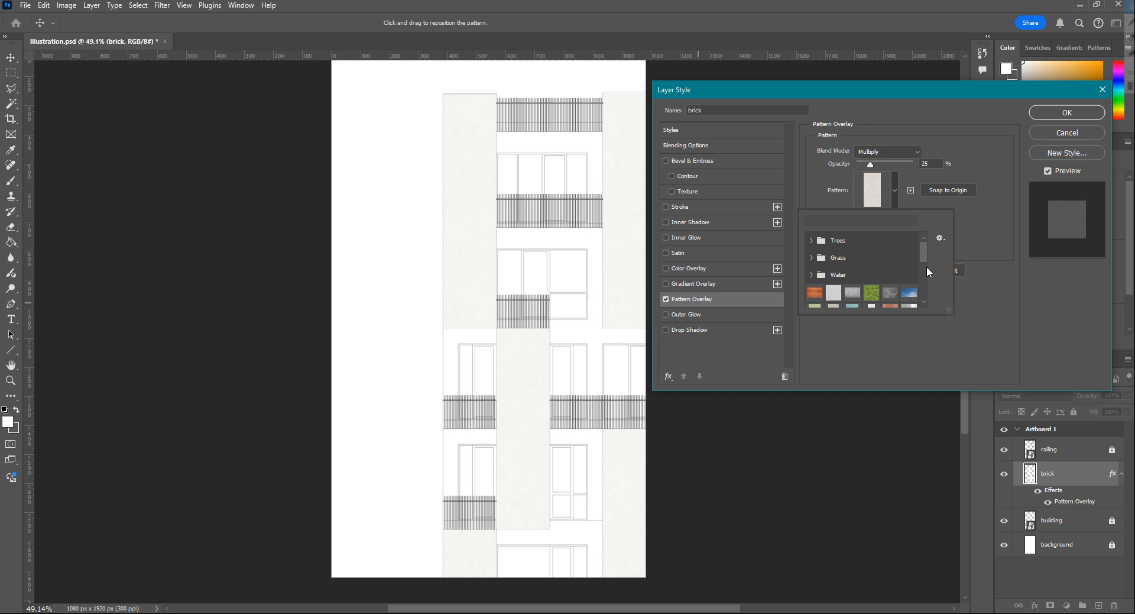
{"action": "left_click_drag", "start_coordinate": [925, 257], "coordinate": [941, 307]}
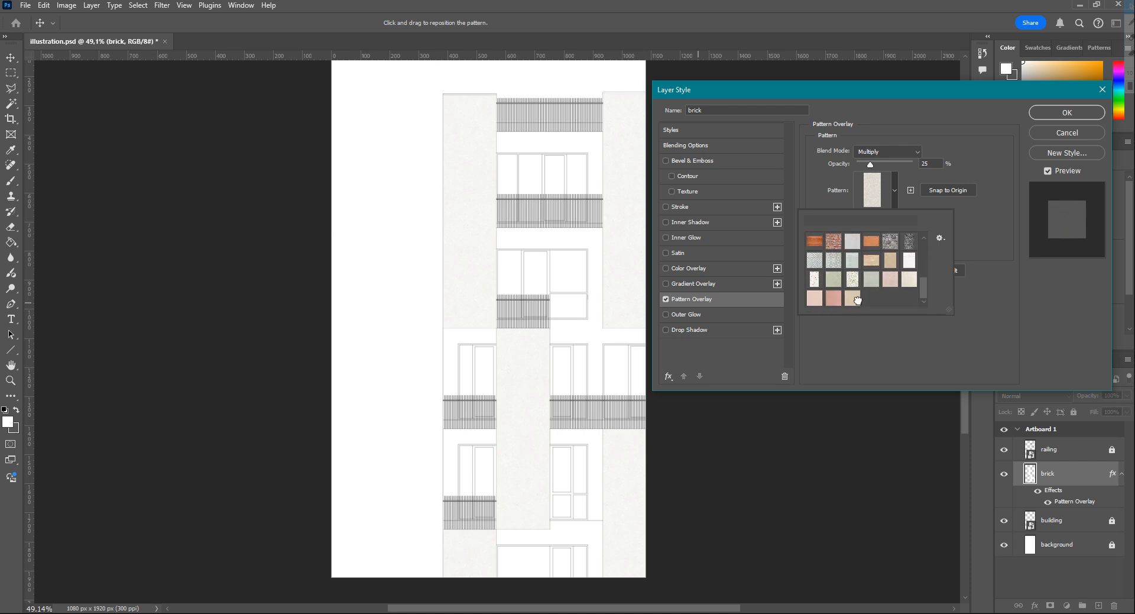
{"action": "left_click", "coordinate": [853, 298]}
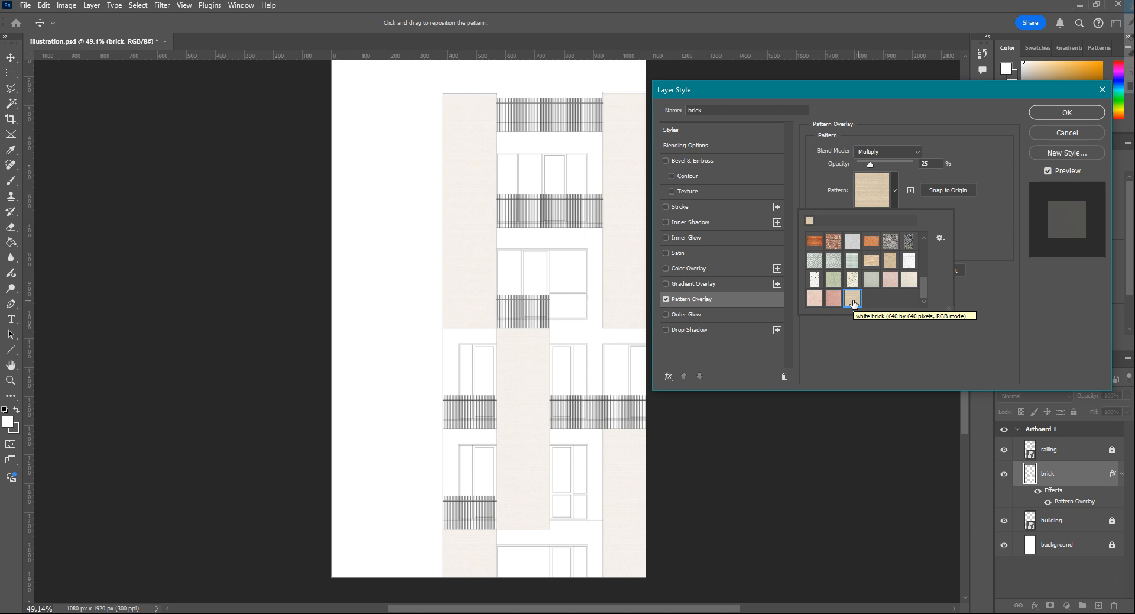
{"action": "left_click", "coordinate": [538, 376]}
{"action": "scroll", "coordinate": [507, 434], "scroll_direction": "up", "scroll_amount": 2}
{"action": "scroll", "coordinate": [537, 423], "scroll_direction": "up", "scroll_amount": 2}
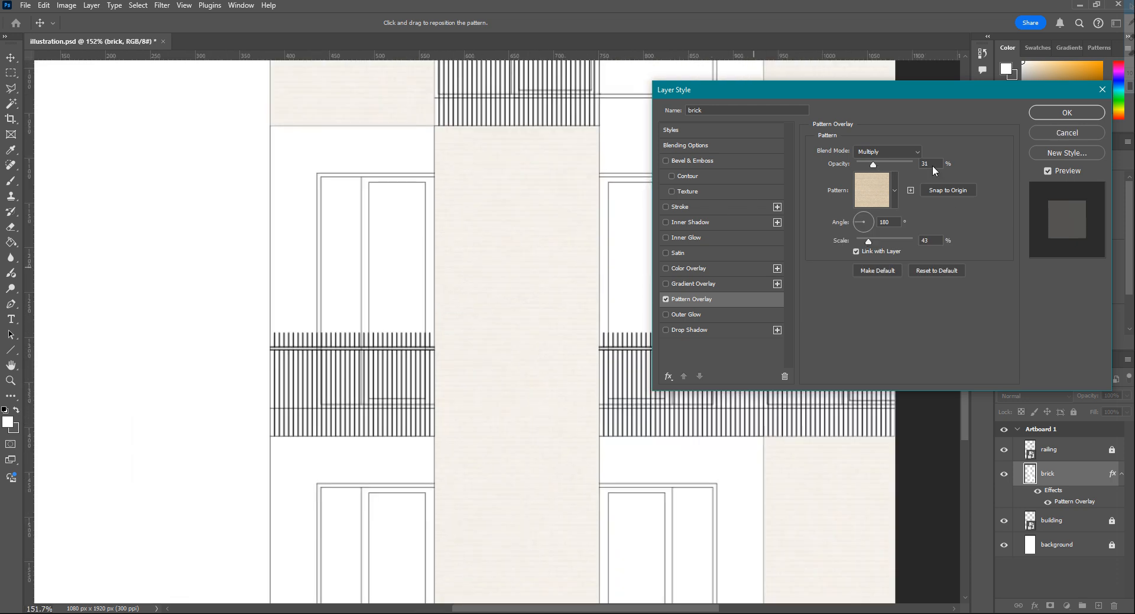
Set the pattern overlay to 100% opacity and 57% scale.
{"action": "left_click_drag", "start_coordinate": [881, 170], "coordinate": [934, 169]}
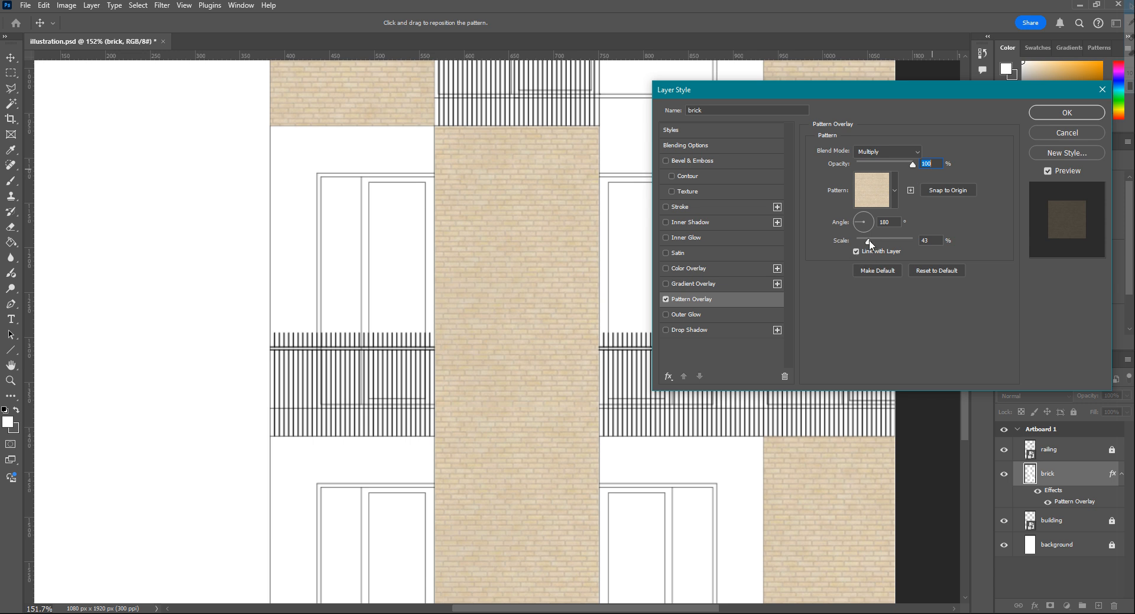
{"action": "left_click_drag", "start_coordinate": [876, 243], "coordinate": [872, 243]}
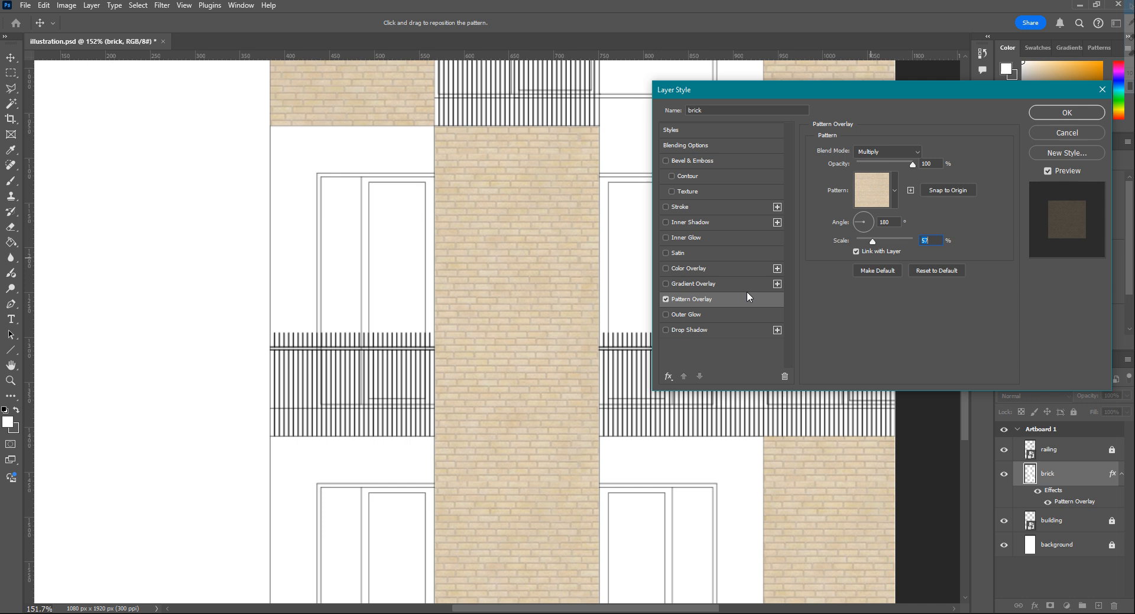
Try several blend modes and settle on Multiply for the brick pattern.
{"action": "left_click", "coordinate": [874, 148]}
{"action": "left_click", "coordinate": [883, 167]}
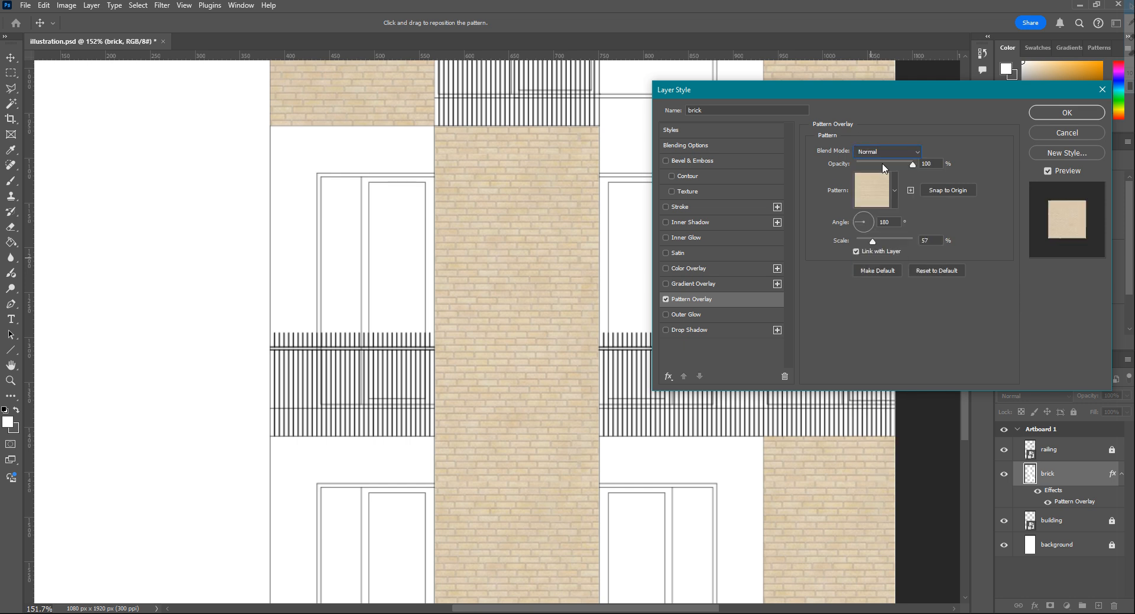
{"action": "left_click", "coordinate": [878, 151]}
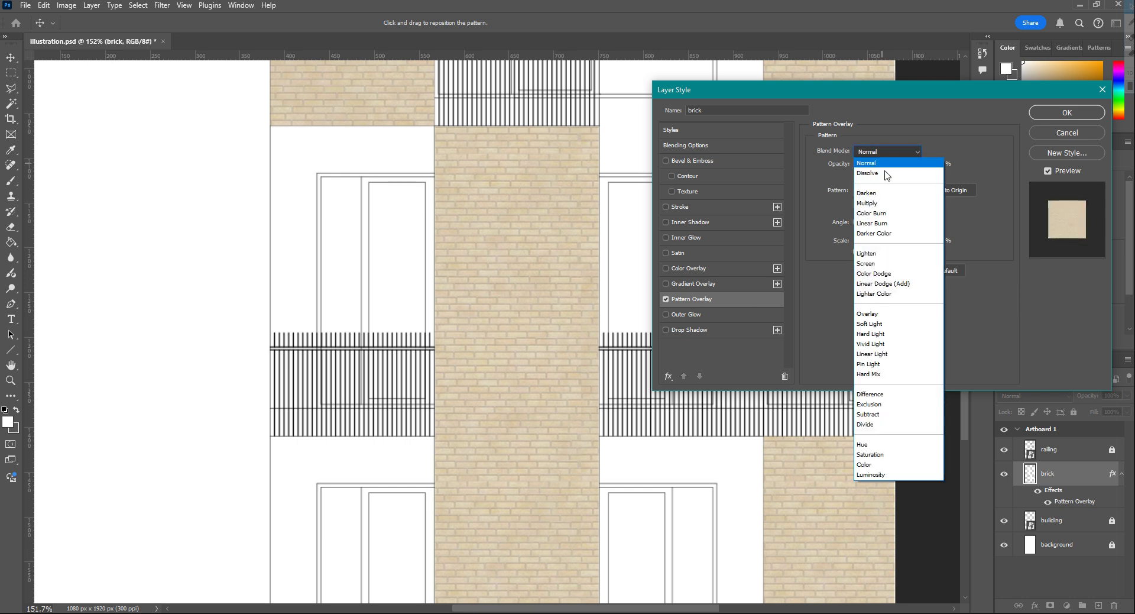
{"action": "left_click", "coordinate": [873, 233]}
{"action": "left_click", "coordinate": [888, 151]}
{"action": "left_click", "coordinate": [877, 294]}
{"action": "left_click", "coordinate": [887, 152]}
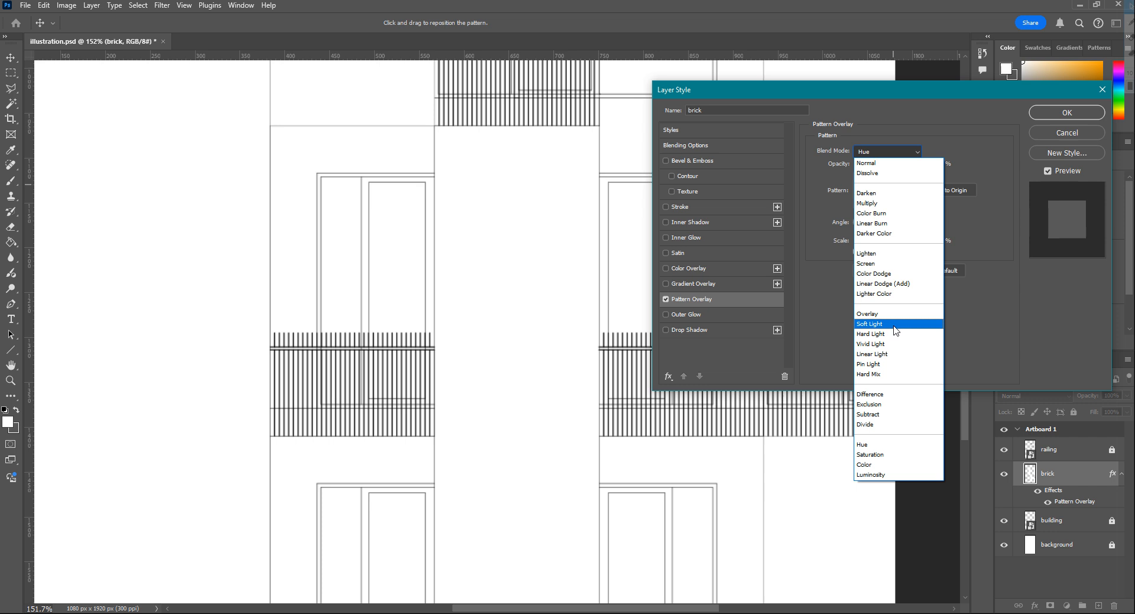
{"action": "left_click", "coordinate": [870, 324]}
{"action": "left_click", "coordinate": [894, 149]}
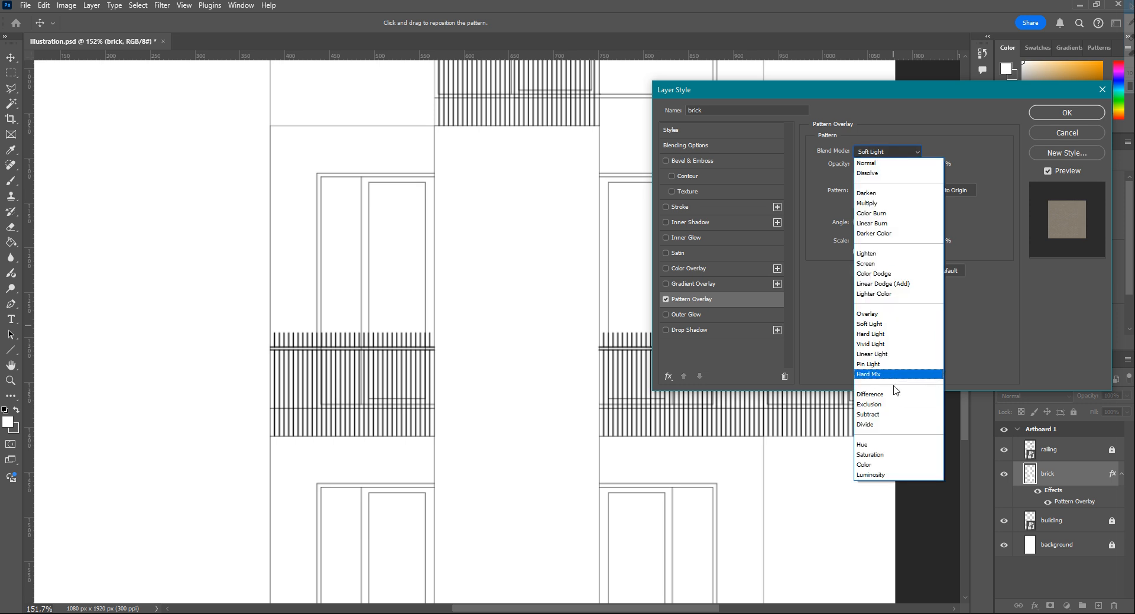
{"action": "left_click", "coordinate": [886, 200]}
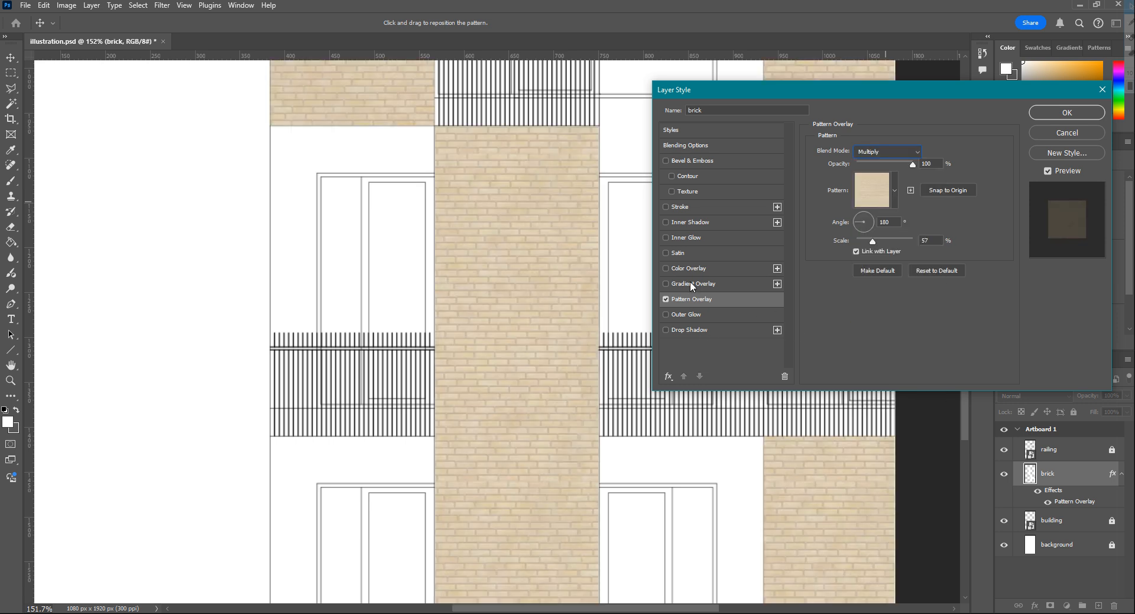
Add an Inner Shadow at about 17% opacity to the brick layer and apply the style.
{"action": "left_click", "coordinate": [691, 224]}
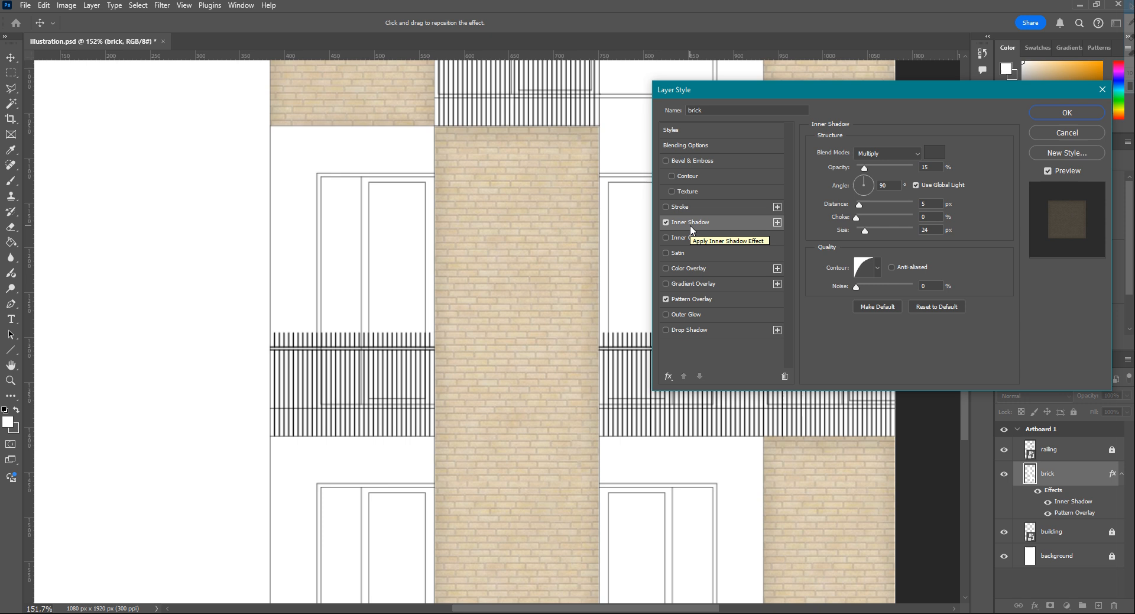
{"action": "left_click_drag", "start_coordinate": [866, 165], "coordinate": [912, 166]}
{"action": "type", "text": "3"}
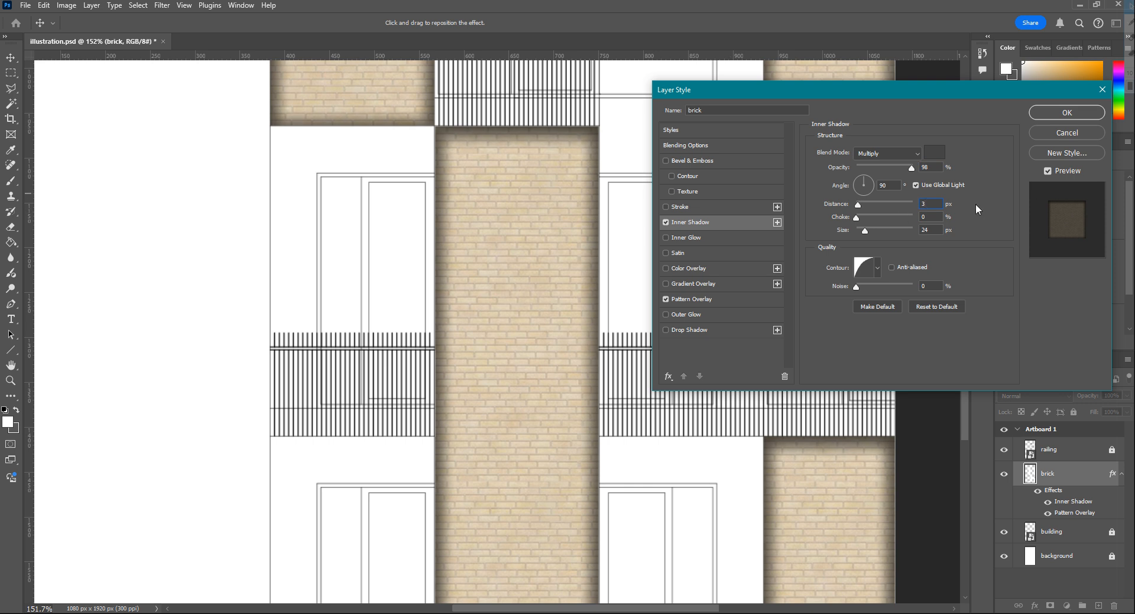
{"action": "type", "text": "15"}
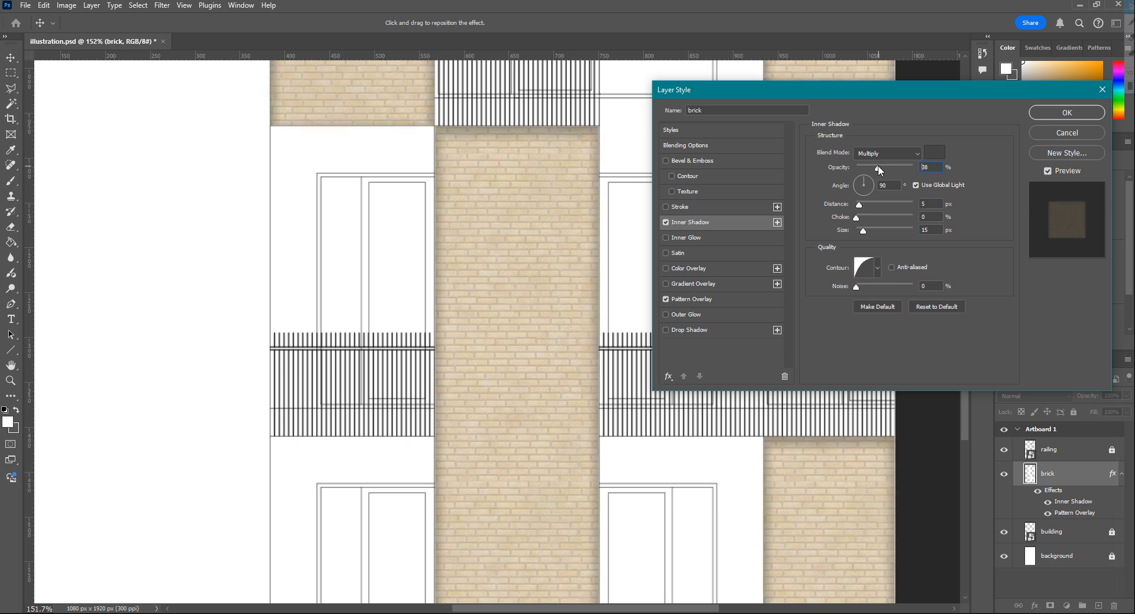
{"action": "left_click", "coordinate": [1067, 113]}
{"action": "key", "text": "l"}
{"action": "scroll", "coordinate": [622, 263], "scroll_direction": "down", "scroll_amount": 5, "text": "alt"}
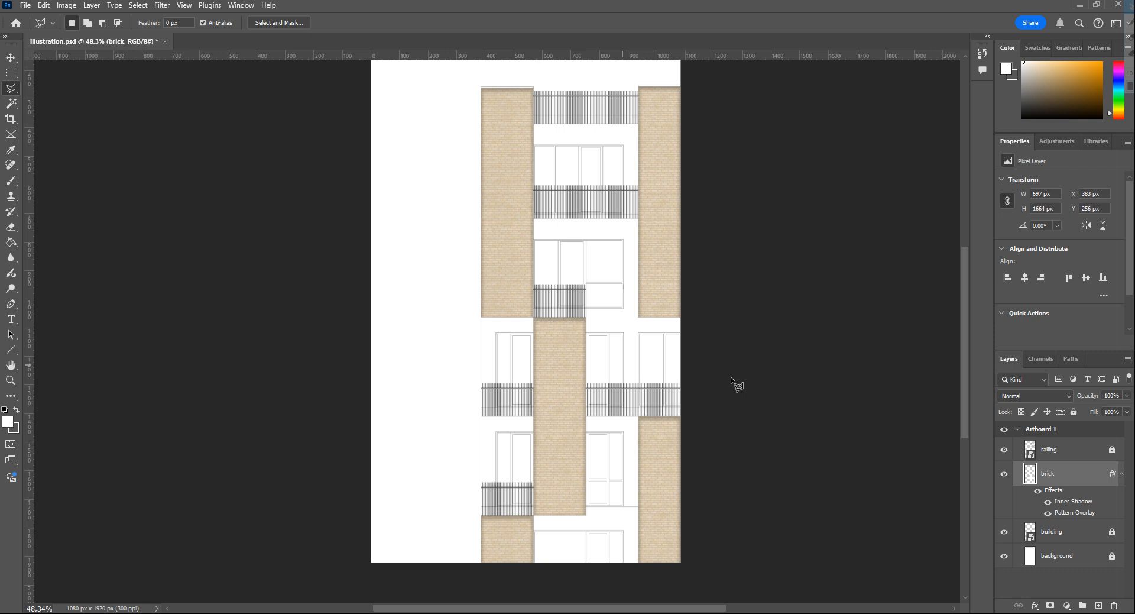
Reopen the brick layer's Inner Shadow and widen its size to about 59 px.
{"action": "double_click", "coordinate": [1081, 478]}
{"action": "left_click", "coordinate": [690, 223]}
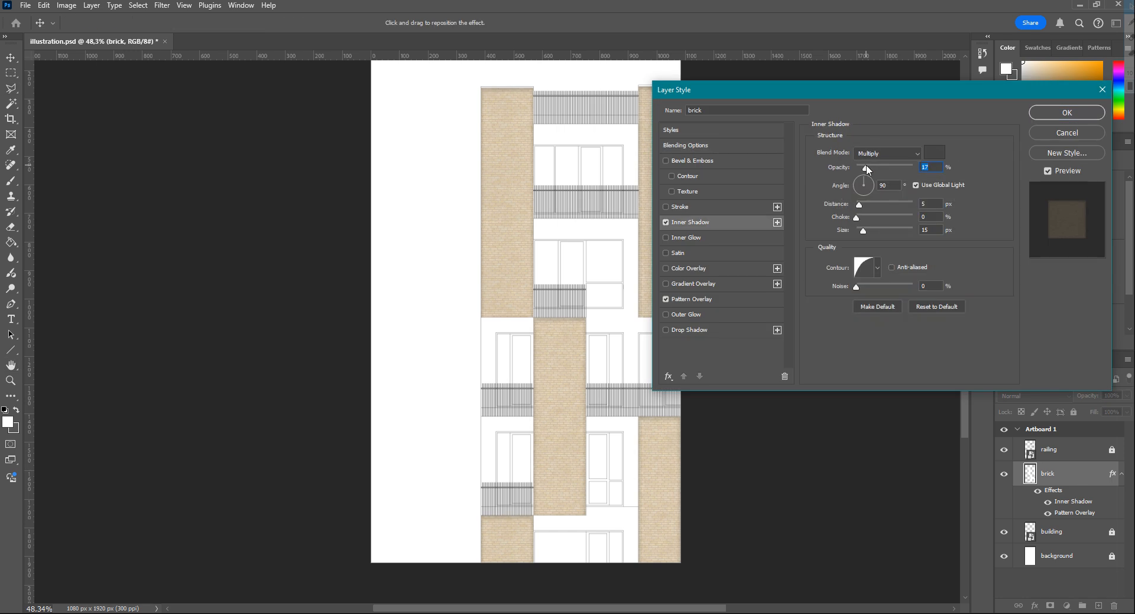
{"action": "left_click", "coordinate": [861, 204]}
{"action": "left_click_drag", "start_coordinate": [863, 230], "coordinate": [873, 232]}
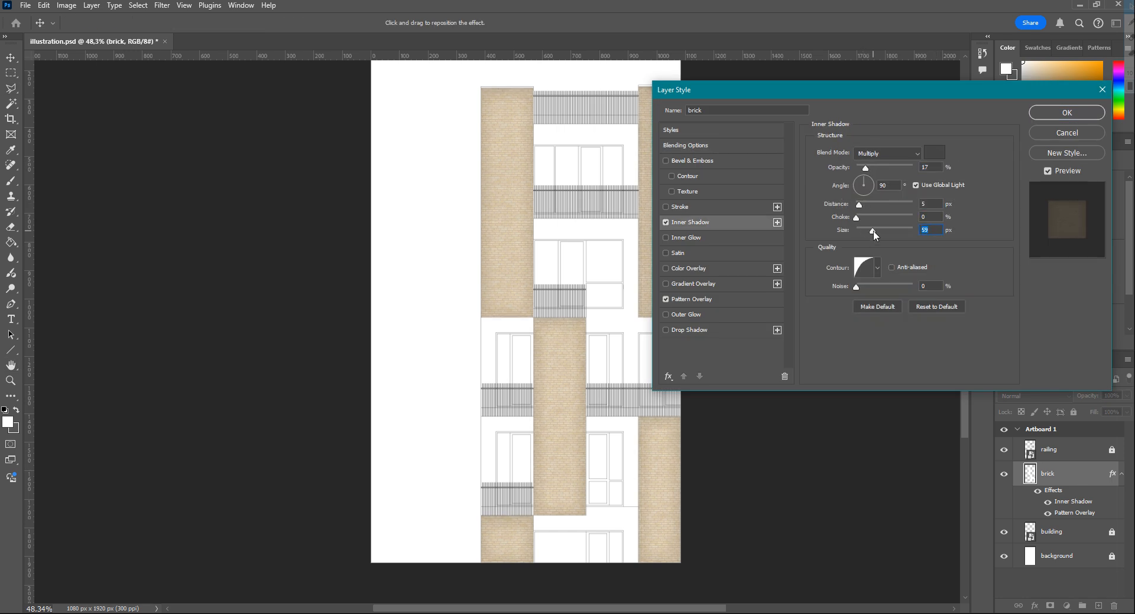
Apply the layer style, hide the railing layer and make the building layer active.
{"action": "left_click", "coordinate": [1064, 115]}
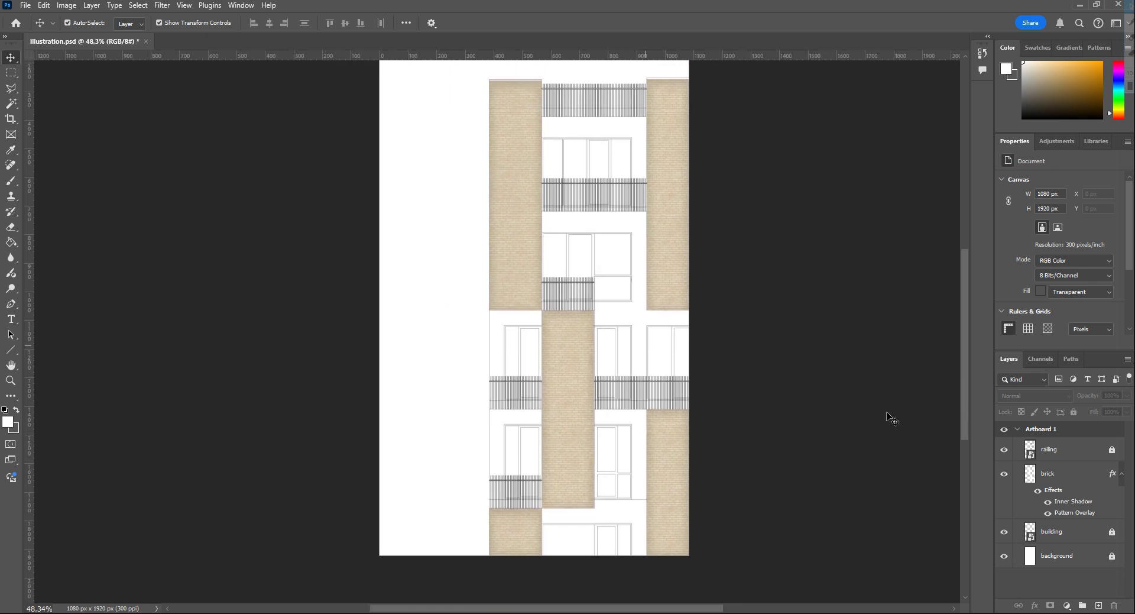
{"action": "left_click", "coordinate": [1014, 449]}
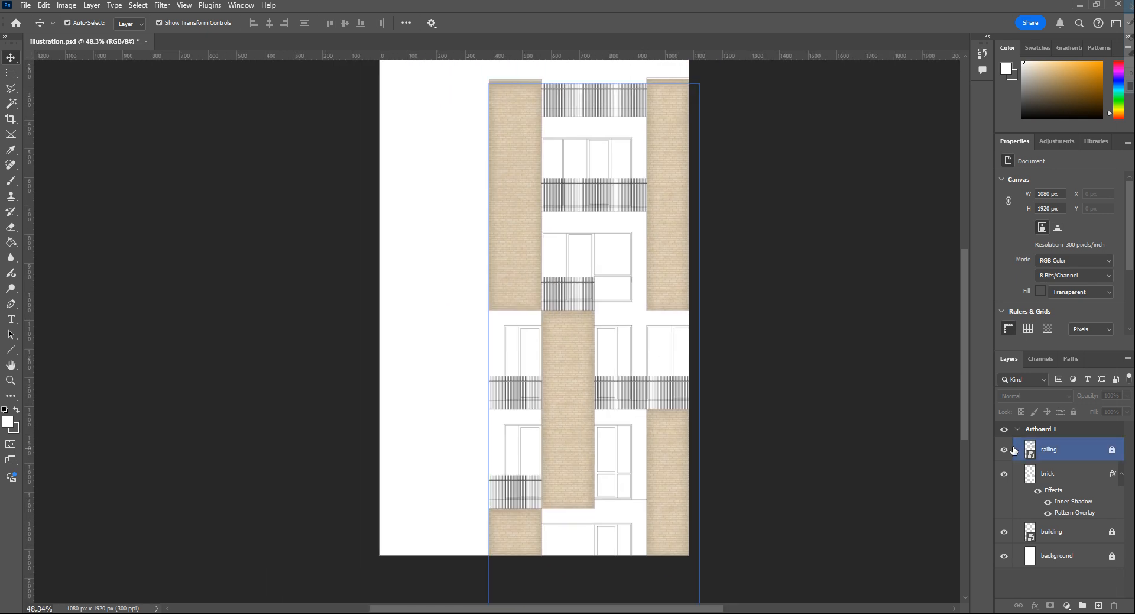
{"action": "left_click", "coordinate": [1004, 450]}
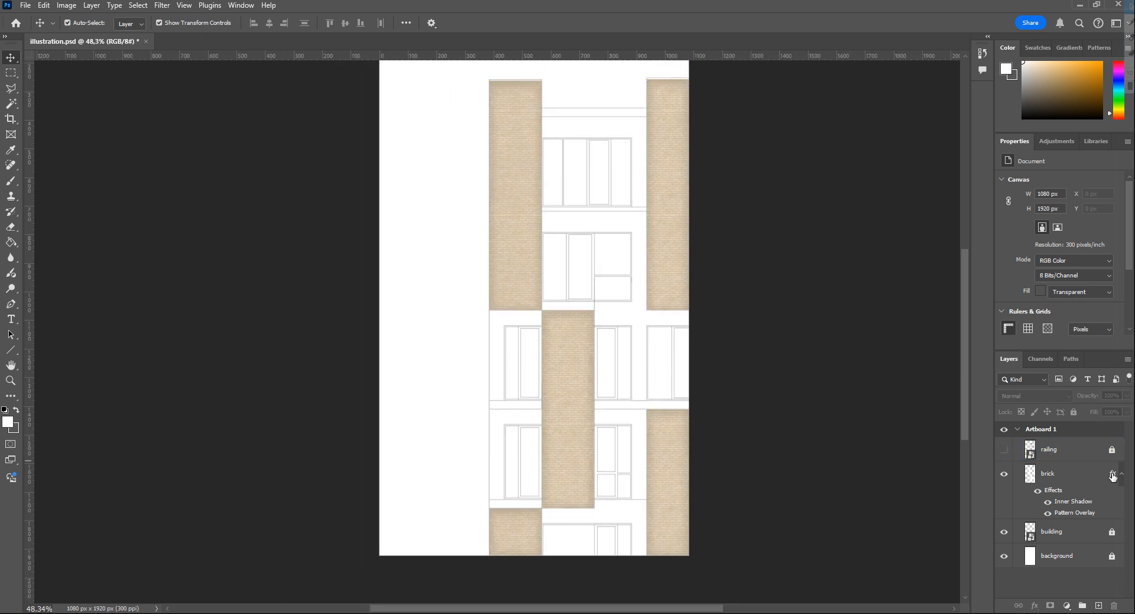
{"action": "left_click", "coordinate": [1078, 474]}
{"action": "left_click", "coordinate": [1082, 532]}
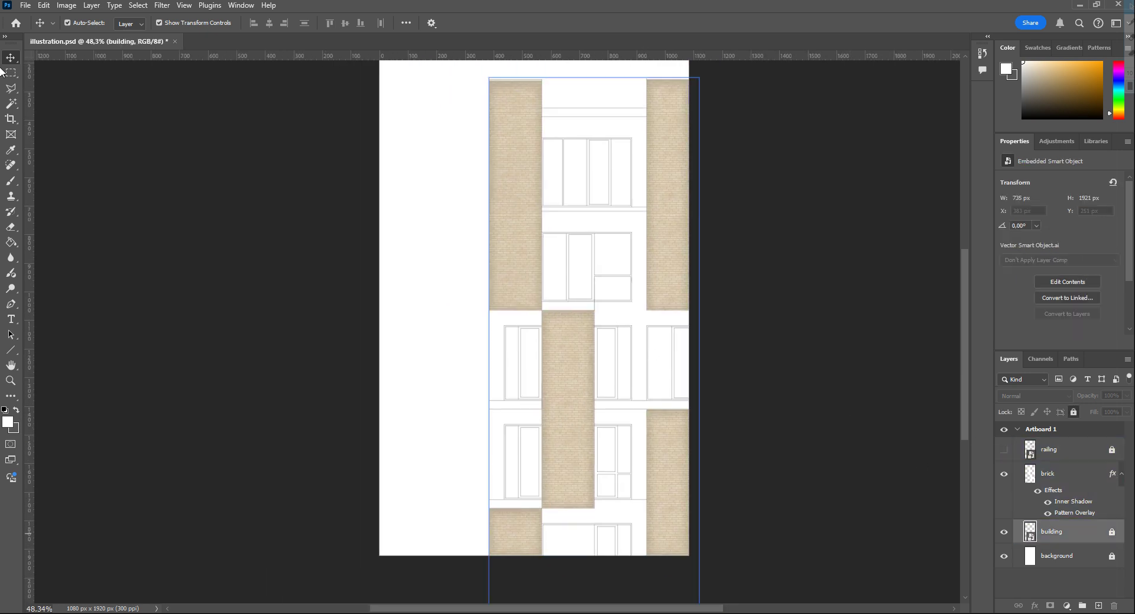
Magic Wand-add the white facade areas between columns to a selection and create a new layer.
{"action": "left_click", "coordinate": [14, 104]}
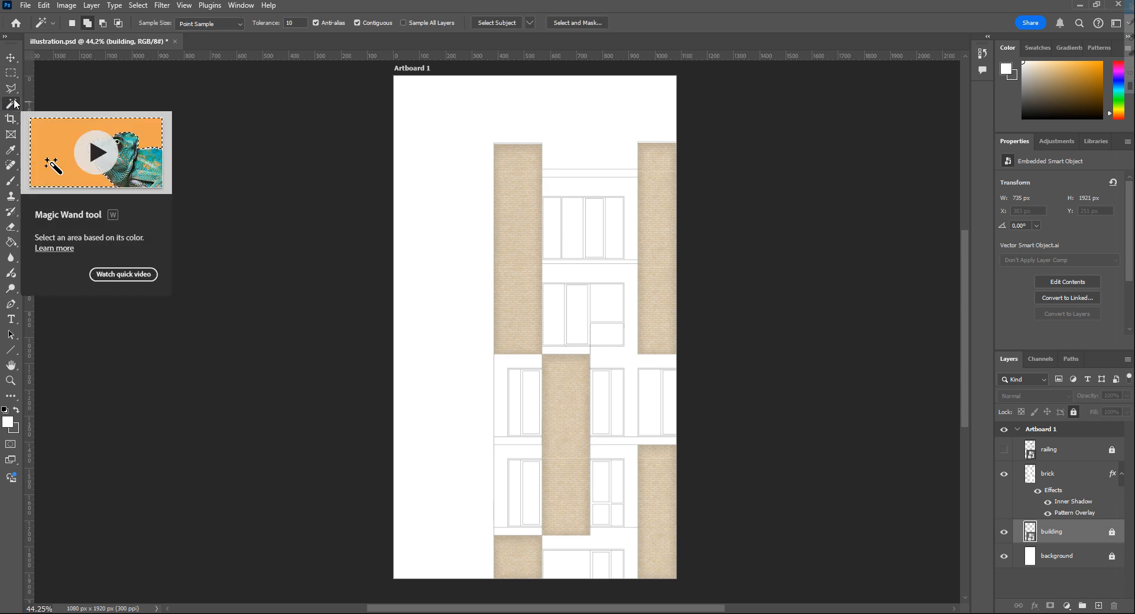
{"action": "left_click", "coordinate": [87, 24]}
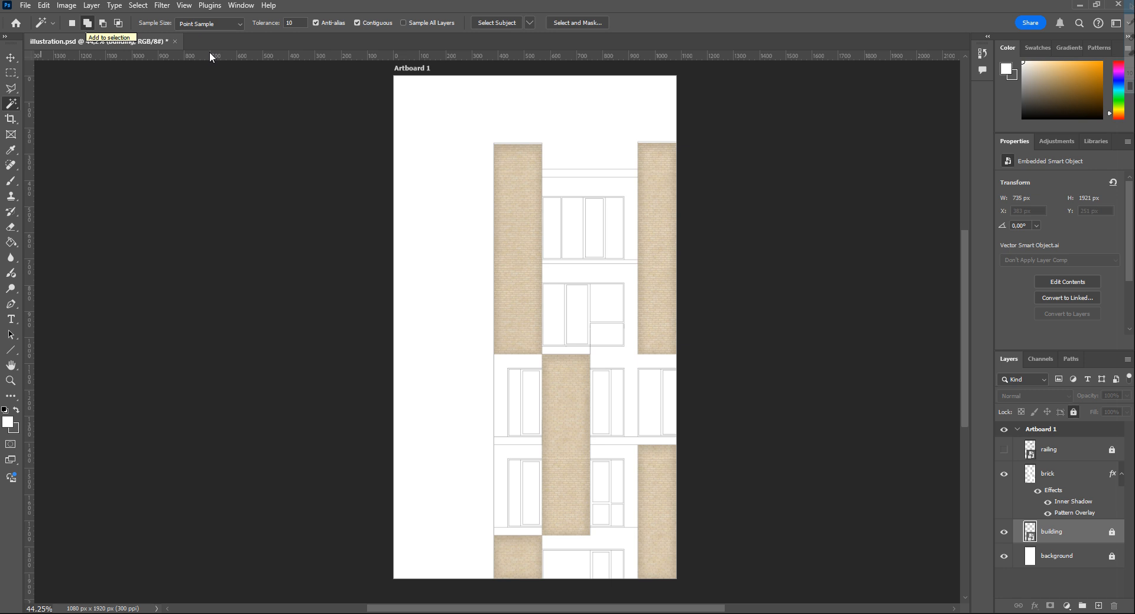
{"action": "left_click", "coordinate": [608, 185]}
{"action": "left_click", "coordinate": [634, 458]}
{"action": "left_click", "coordinate": [506, 385]}
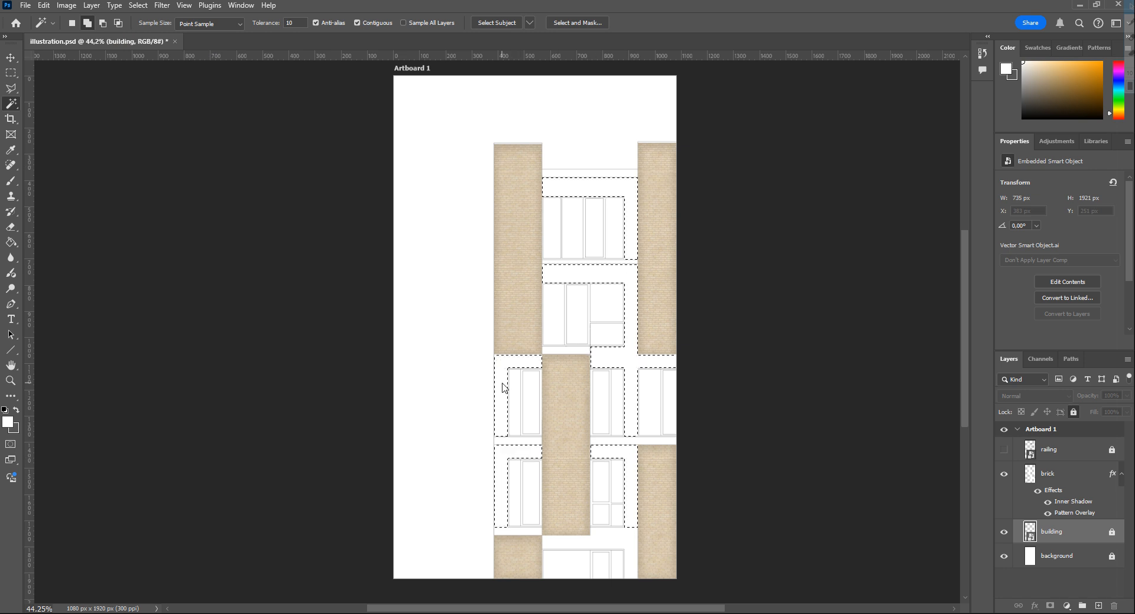
{"action": "left_click", "coordinate": [603, 441]}
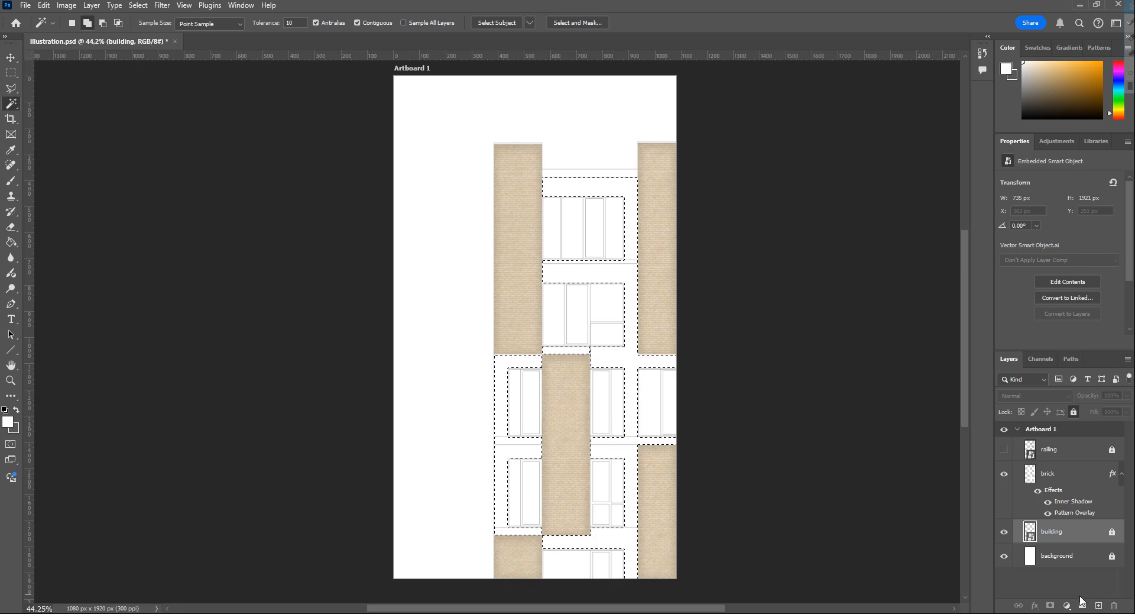
{"action": "left_click", "coordinate": [1097, 605]}
Name the new layer, fill the selected facade areas with dark grey and deselect.
{"action": "double_click", "coordinate": [1051, 530]}
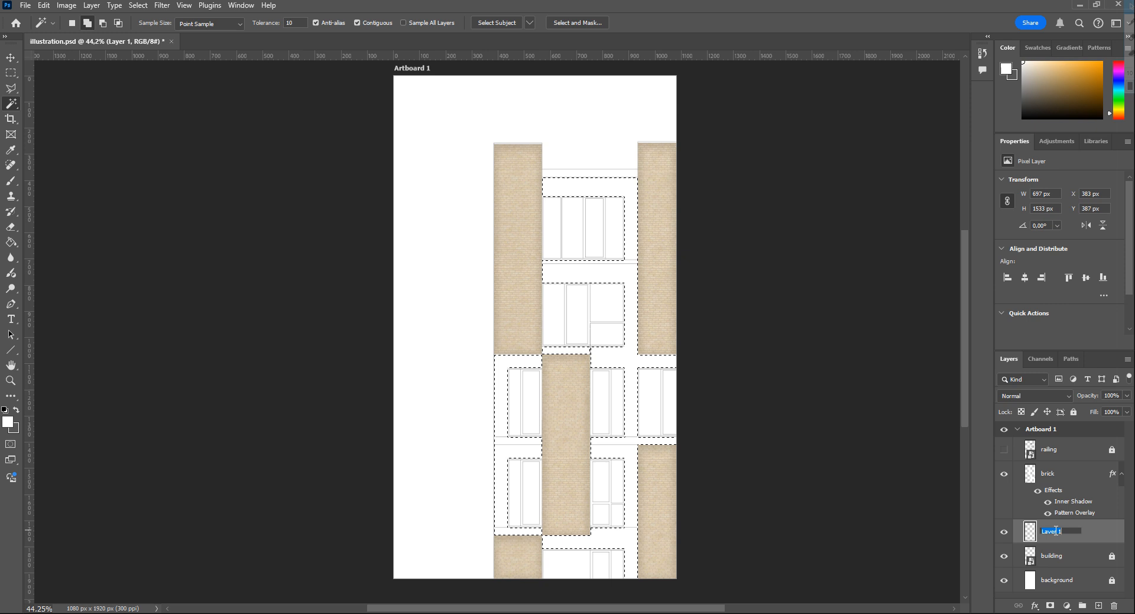
{"action": "type", "text": "solid facade"}
{"action": "key", "text": "Return"}
{"action": "left_click", "coordinate": [1007, 68]}
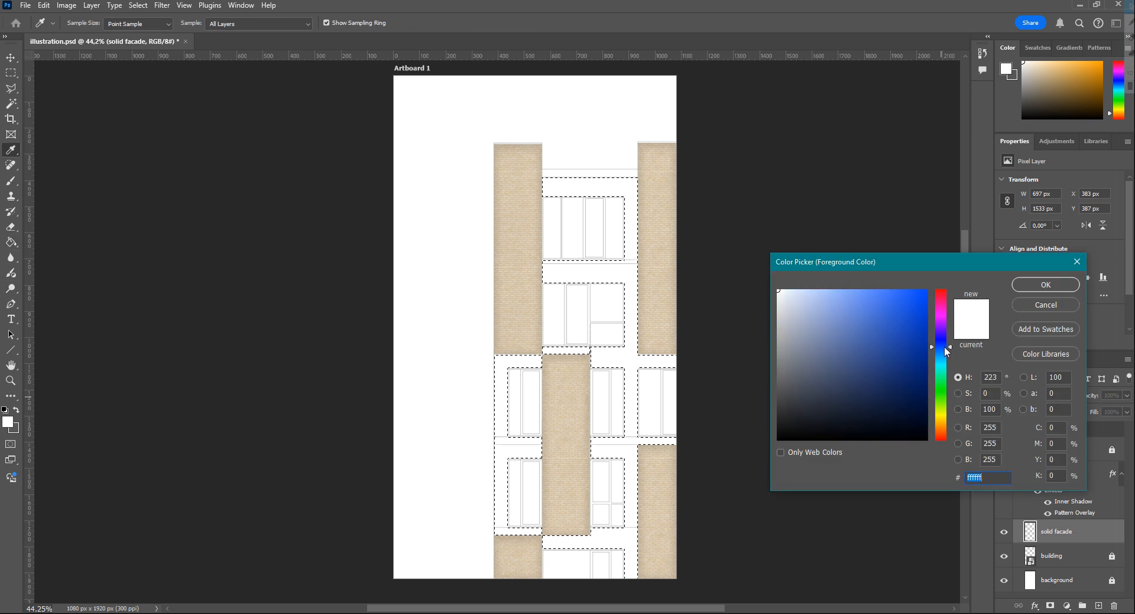
{"action": "left_click_drag", "start_coordinate": [945, 346], "coordinate": [944, 352]}
{"action": "mouse_move", "coordinate": [851, 363]}
{"action": "left_mouse_down"}
{"action": "mouse_move", "coordinate": [764, 378]}
{"action": "mouse_move", "coordinate": [796, 373]}
{"action": "left_mouse_up"}
{"action": "left_click", "coordinate": [1046, 285]}
{"action": "key", "text": "alt+BackSpace"}
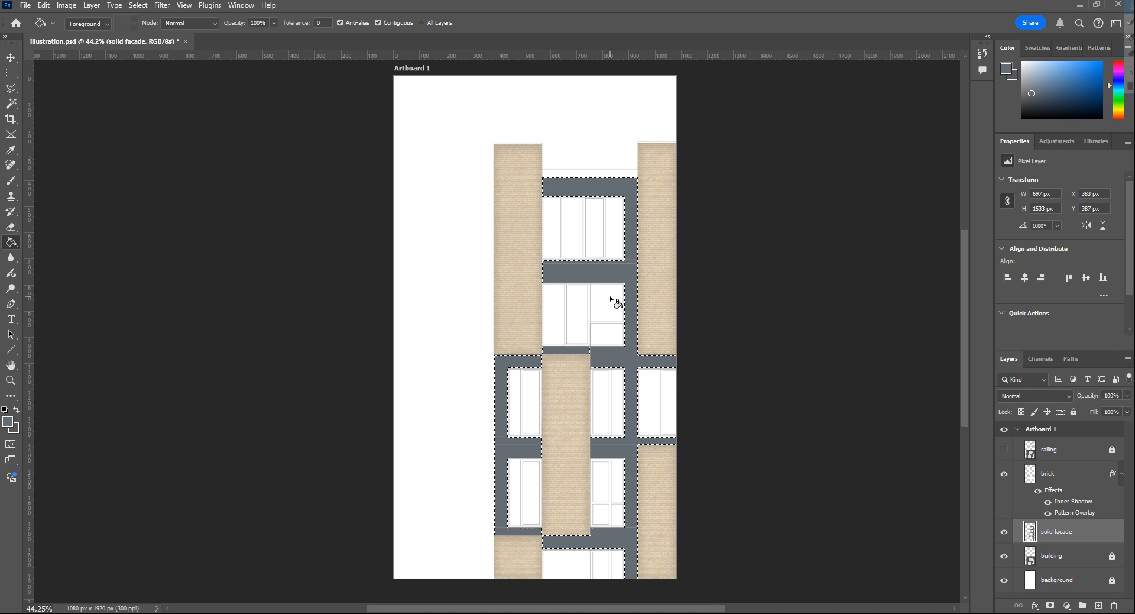
{"action": "key", "text": "w"}
{"action": "key", "text": "ctrl+d"}
{"action": "scroll", "coordinate": [636, 371], "scroll_direction": "up", "scroll_amount": 3}
{"action": "scroll", "coordinate": [636, 369], "scroll_direction": "down", "scroll_amount": 2}
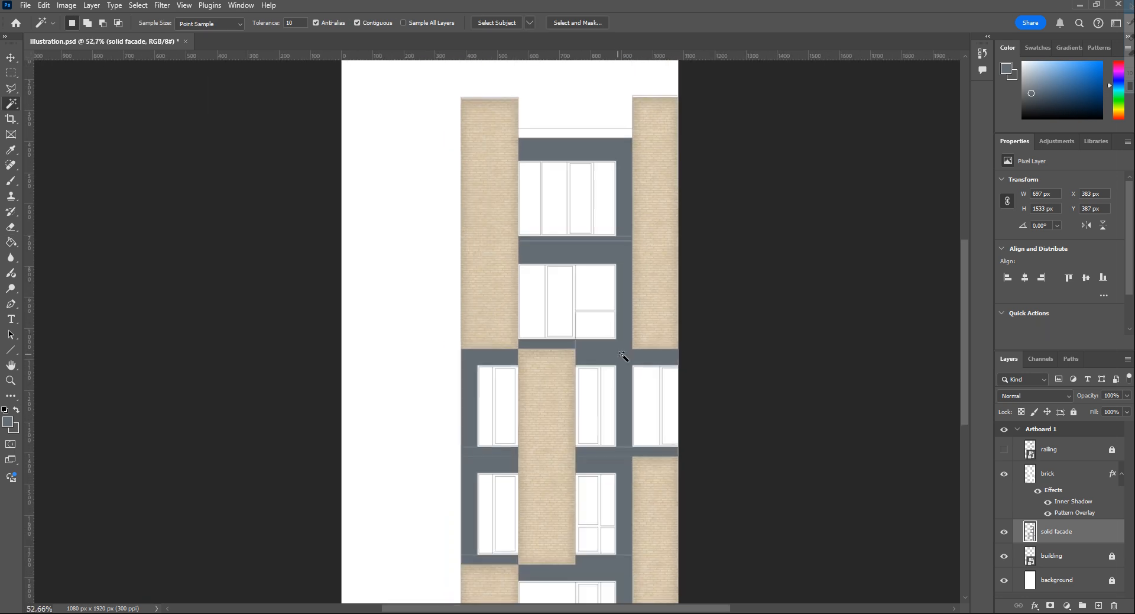
Select the grey facade area and switch between lasso and Magic Wand tools.
{"action": "left_click", "coordinate": [555, 321]}
{"action": "key", "text": "l"}
{"action": "scroll", "coordinate": [543, 384], "scroll_direction": "up", "scroll_amount": 2}
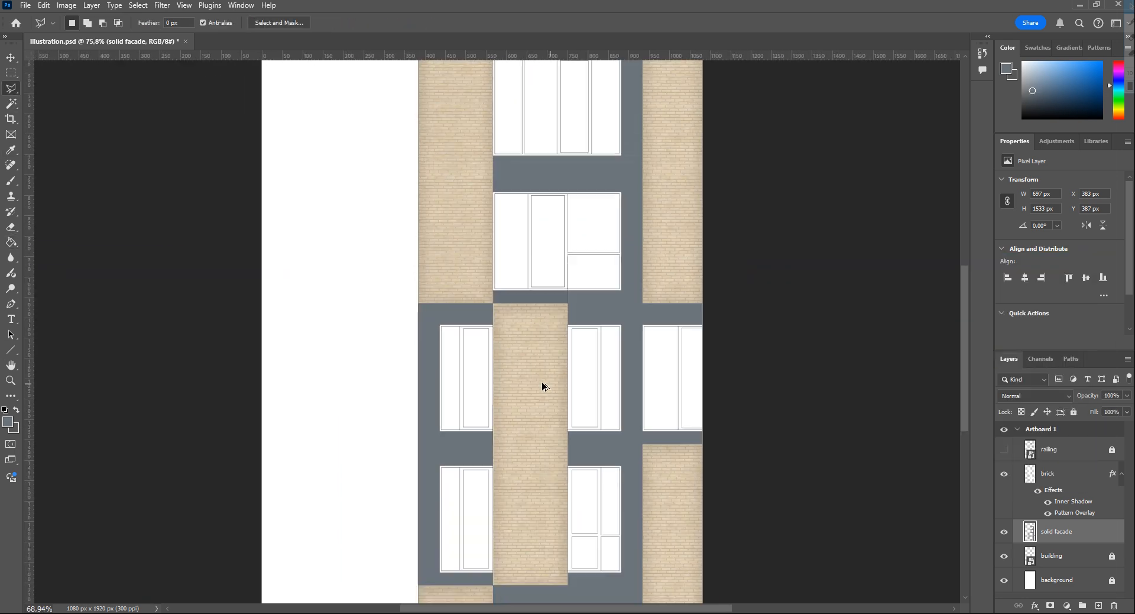
{"action": "key", "text": "w"}
{"action": "scroll", "coordinate": [761, 265], "scroll_direction": "up", "scroll_amount": 4}
{"action": "scroll", "coordinate": [761, 264], "scroll_direction": "down", "scroll_amount": 3}
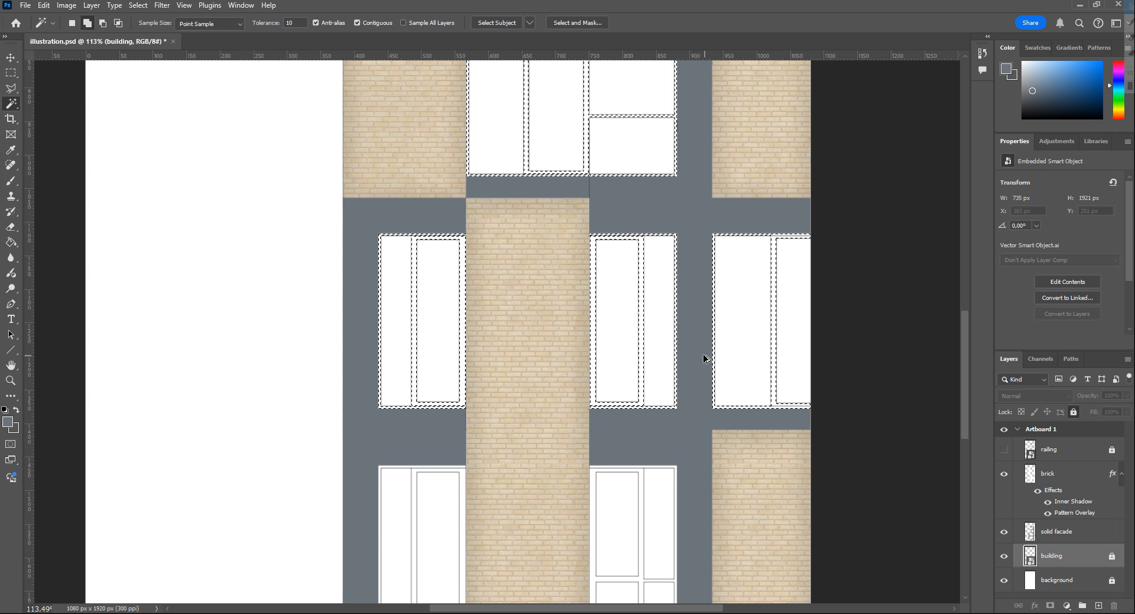
{"action": "scroll", "coordinate": [795, 469], "scroll_direction": "up", "scroll_amount": 5}
{"action": "scroll", "coordinate": [538, 495], "scroll_direction": "down", "scroll_amount": 5}
{"action": "scroll", "coordinate": [538, 494], "scroll_direction": "down", "scroll_amount": 2}
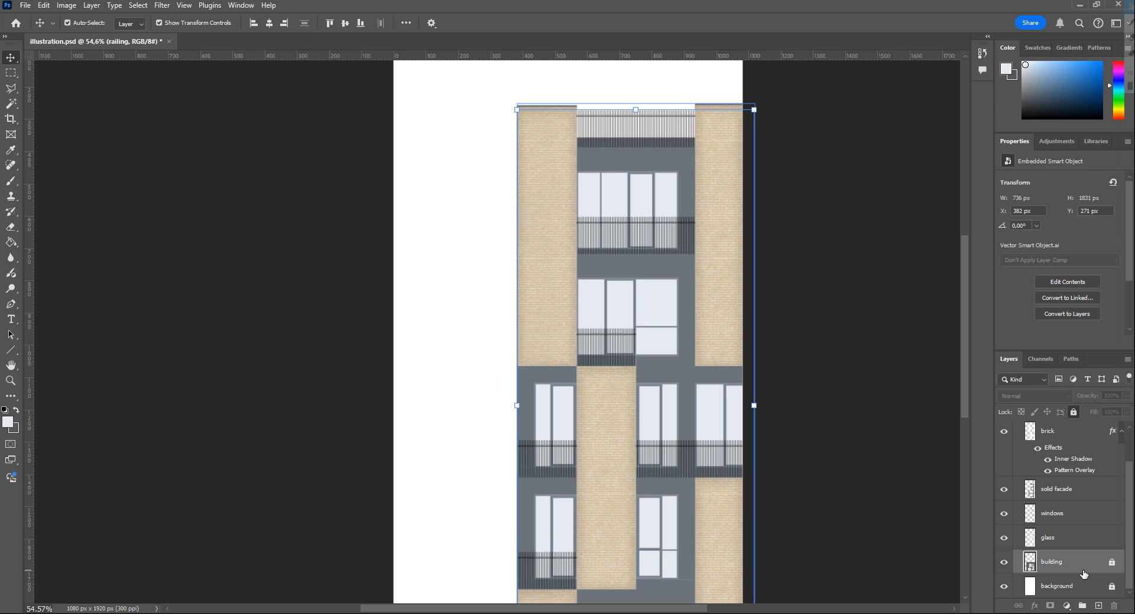
Drag the building line layer to the top of the stack and zoom in on the upper windows.
{"action": "mouse_move", "coordinate": [1064, 561]}
{"action": "left_mouse_down"}
{"action": "mouse_move", "coordinate": [1058, 422]}
{"action": "mouse_move", "coordinate": [1060, 441]}
{"action": "left_mouse_up"}
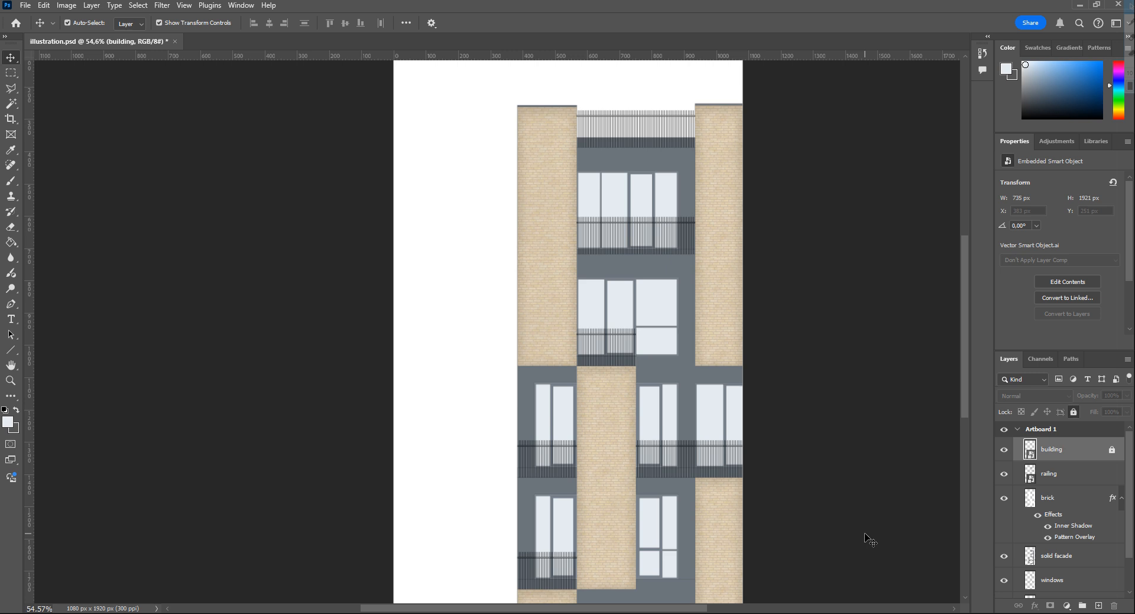
{"action": "left_click_drag", "start_coordinate": [620, 332], "coordinate": [736, 388]}
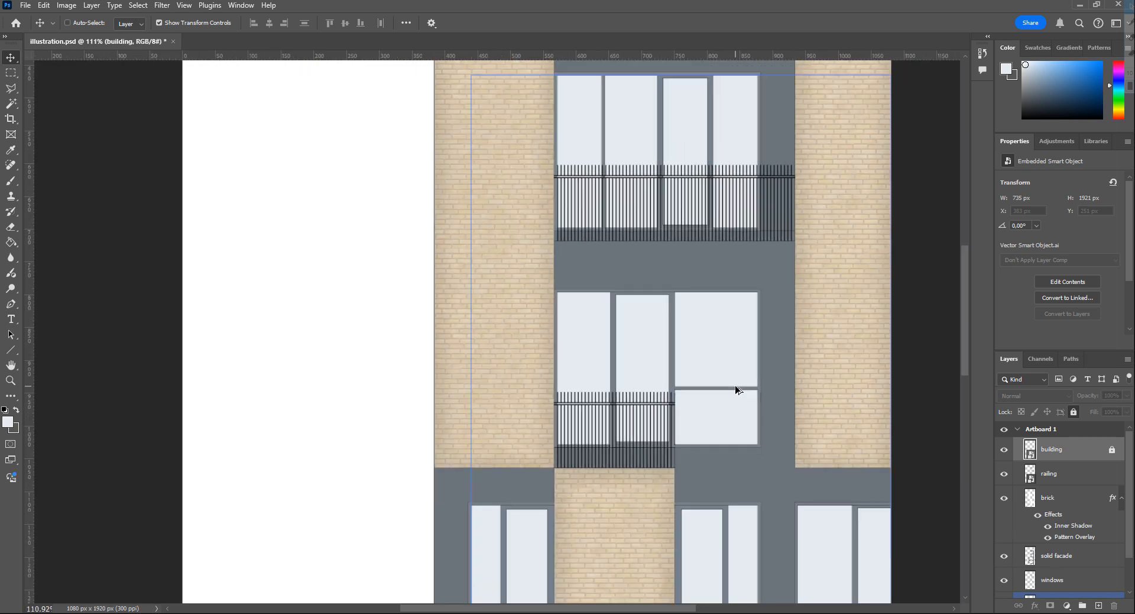
{"action": "scroll", "coordinate": [736, 388], "scroll_direction": "down", "scroll_amount": 3}
{"action": "scroll", "coordinate": [798, 452], "scroll_direction": "down", "scroll_amount": 2}
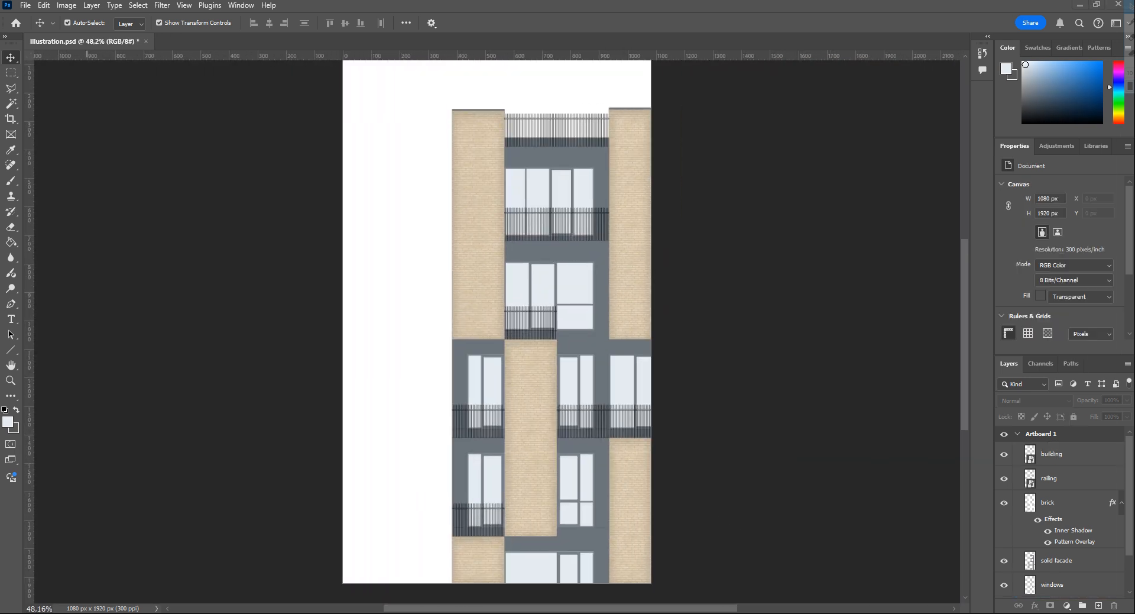
Add an Inner Shadow (opacity 17, distance 5) to the solid facade layer.
{"action": "double_click", "coordinate": [1094, 522]}
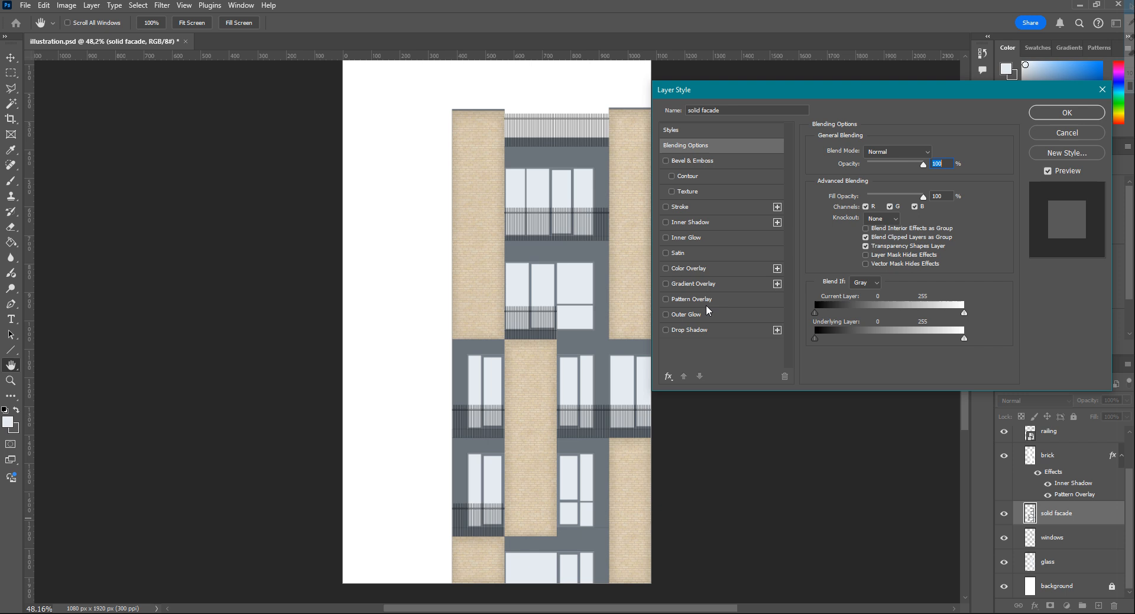
{"action": "left_click", "coordinate": [686, 222]}
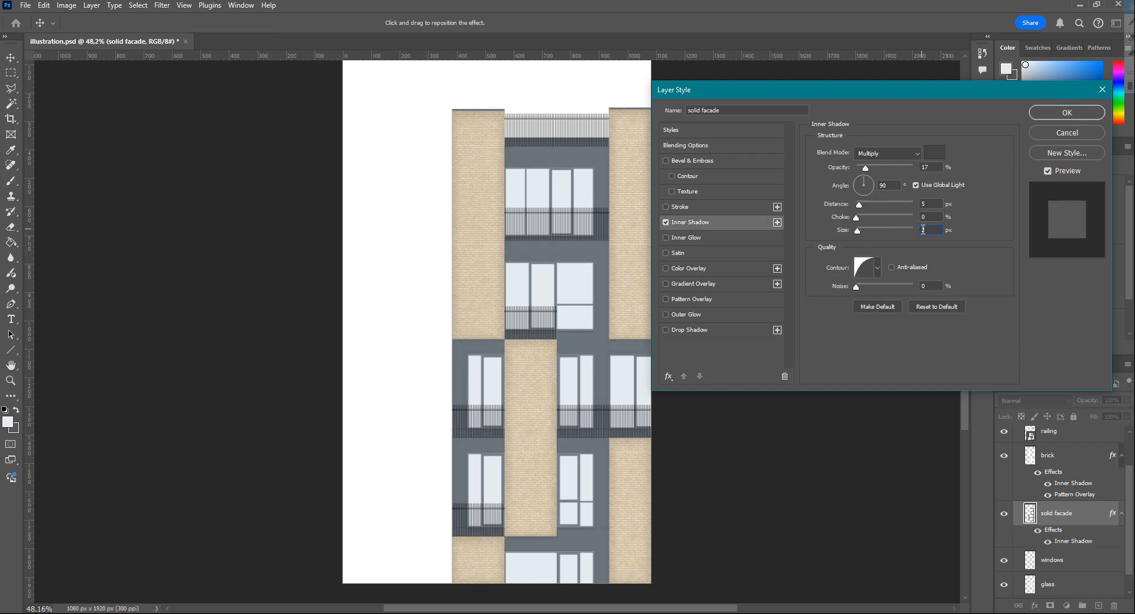
{"action": "left_click", "coordinate": [1066, 113]}
Review the brick layer's Inner Shadow settings and close its Layer Style.
{"action": "double_click", "coordinate": [1096, 455]}
{"action": "left_click", "coordinate": [690, 223]}
{"action": "left_click", "coordinate": [1067, 112]}
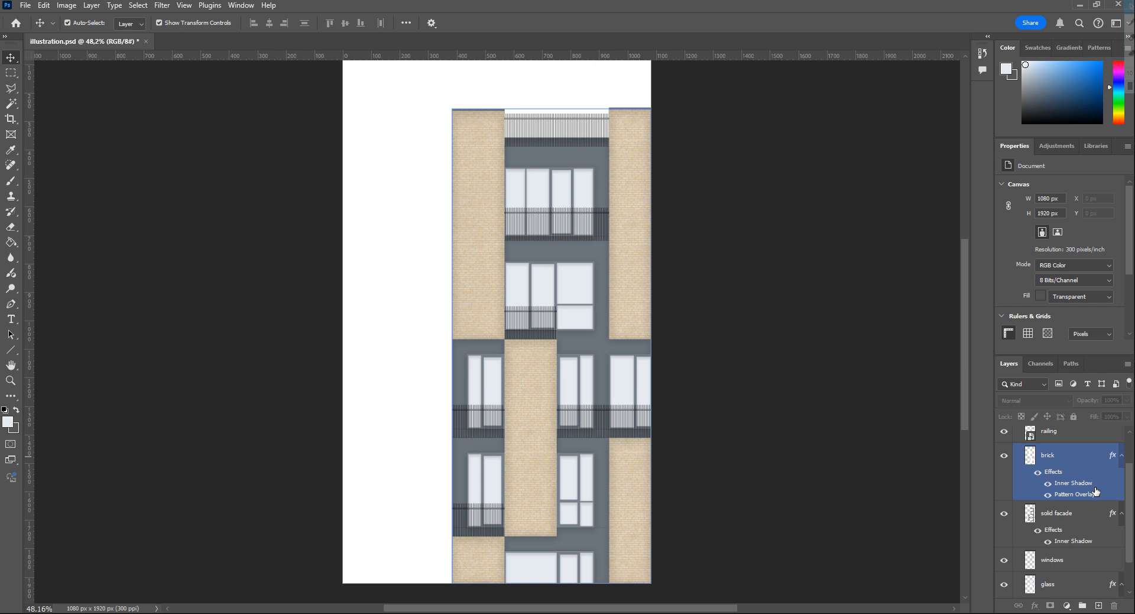
Add a Multiply colour overlay at 19% in a warm beige to the brick layer.
{"action": "double_click", "coordinate": [1096, 509]}
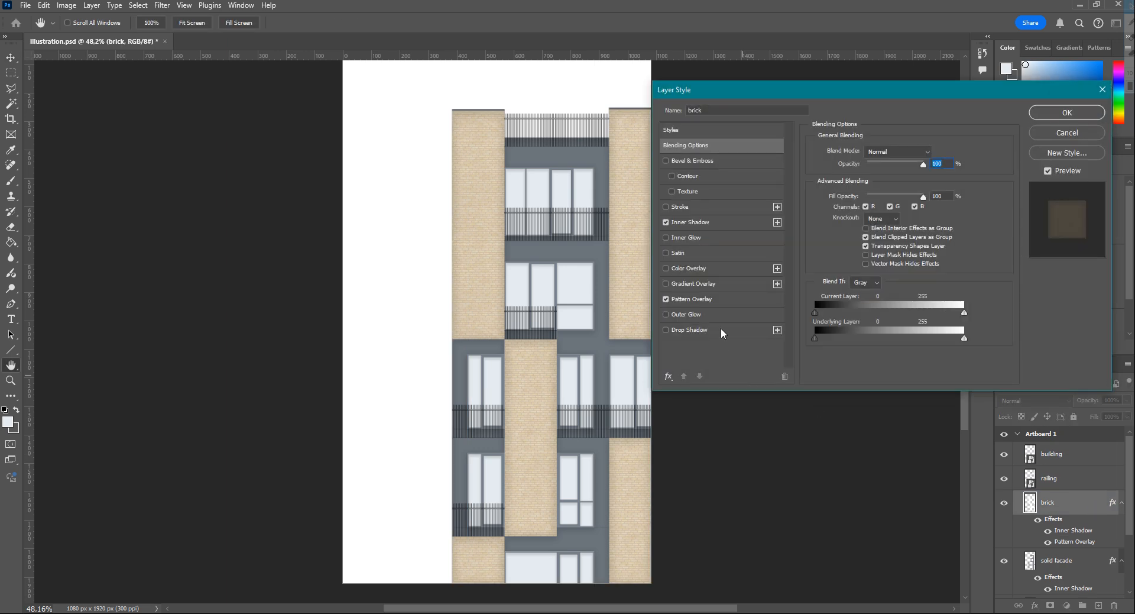
{"action": "left_click", "coordinate": [718, 270]}
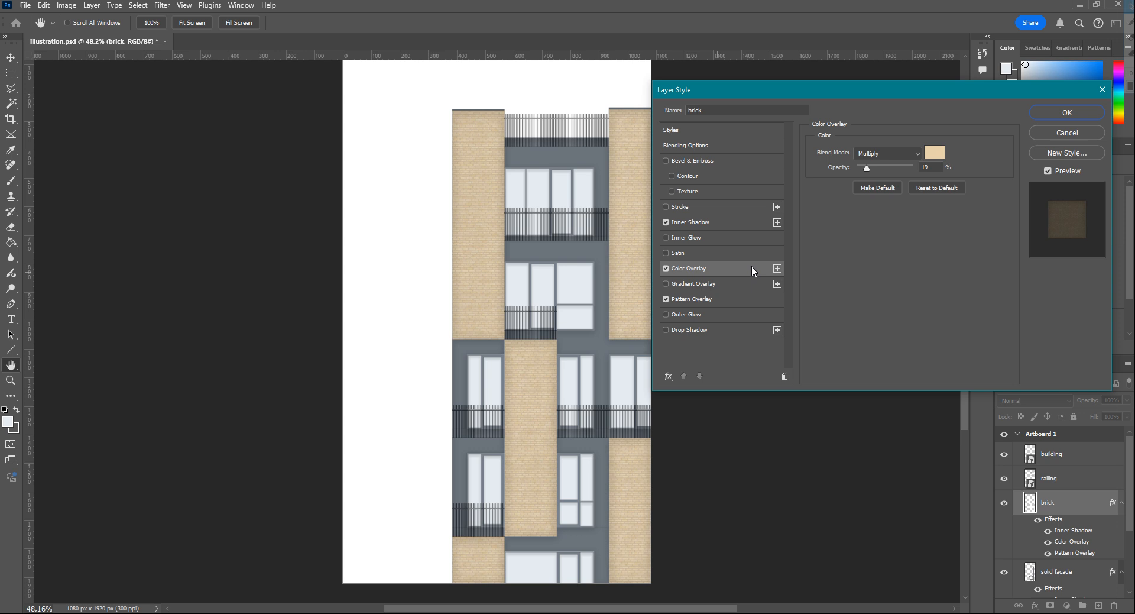
{"action": "left_click", "coordinate": [933, 153]}
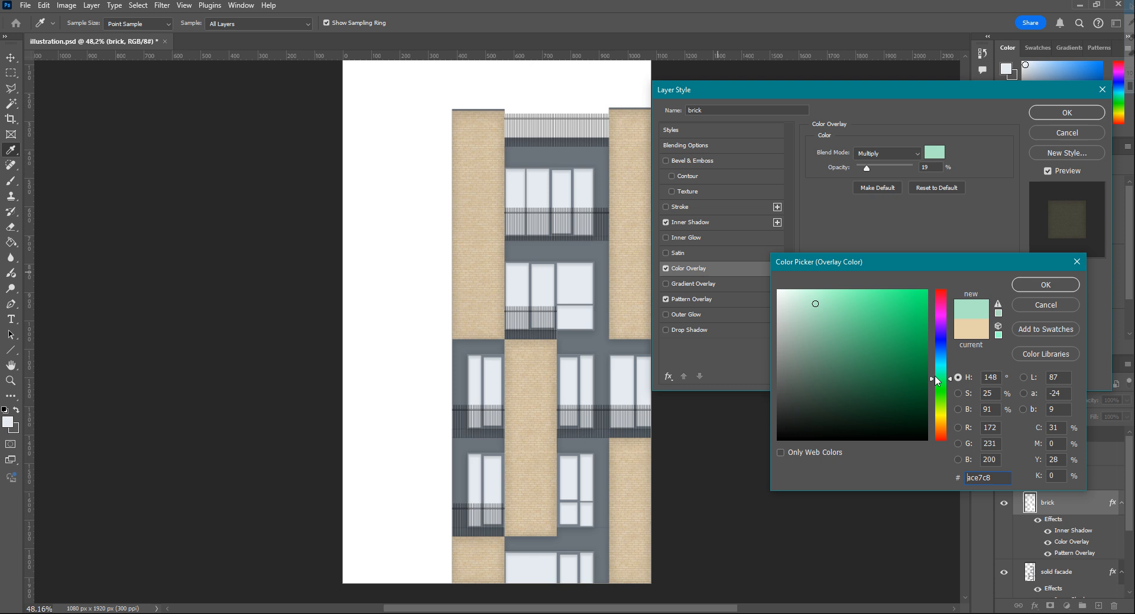
{"action": "left_click", "coordinate": [881, 321]}
{"action": "mouse_move", "coordinate": [936, 382]}
{"action": "left_mouse_down"}
{"action": "mouse_move", "coordinate": [936, 290]}
{"action": "mouse_move", "coordinate": [935, 423]}
{"action": "left_mouse_up"}
{"action": "left_click", "coordinate": [818, 293]}
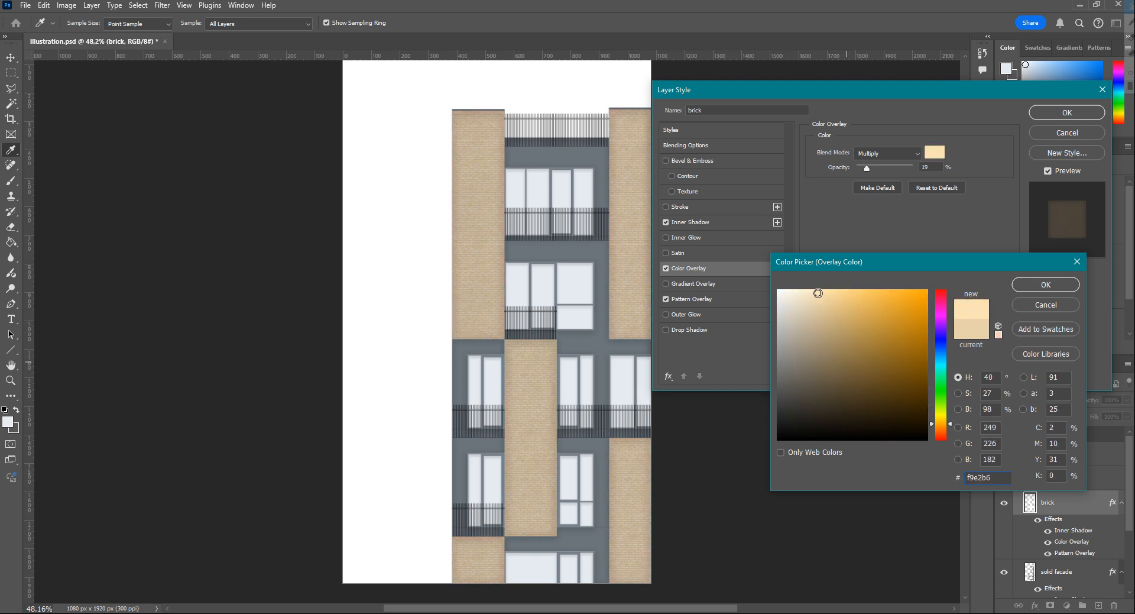
{"action": "left_click_drag", "start_coordinate": [817, 293], "coordinate": [820, 302]}
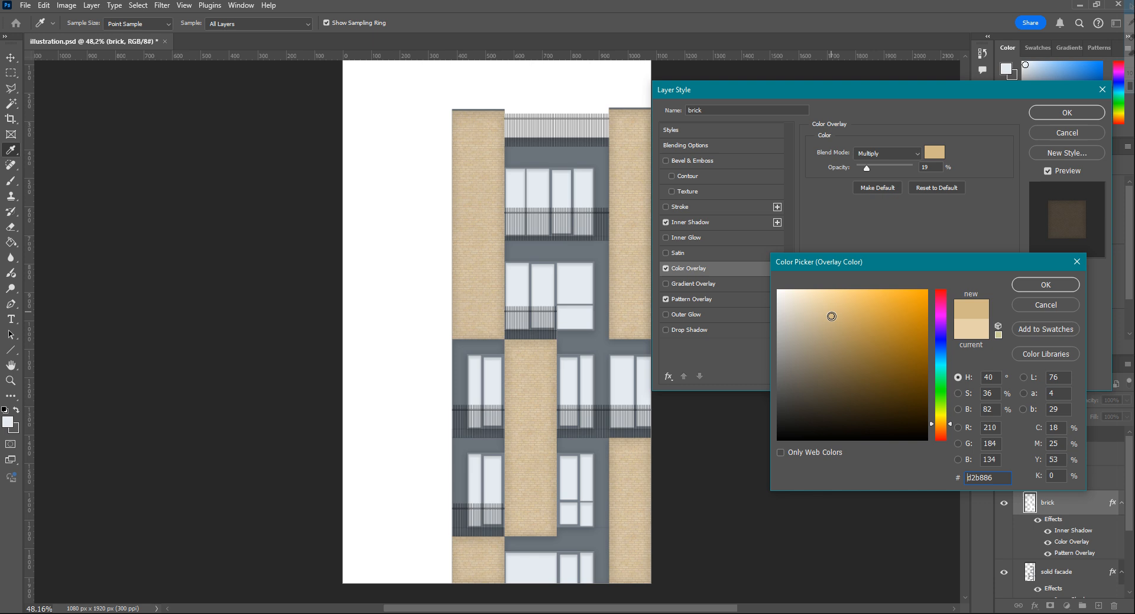
{"action": "left_click", "coordinate": [1039, 285]}
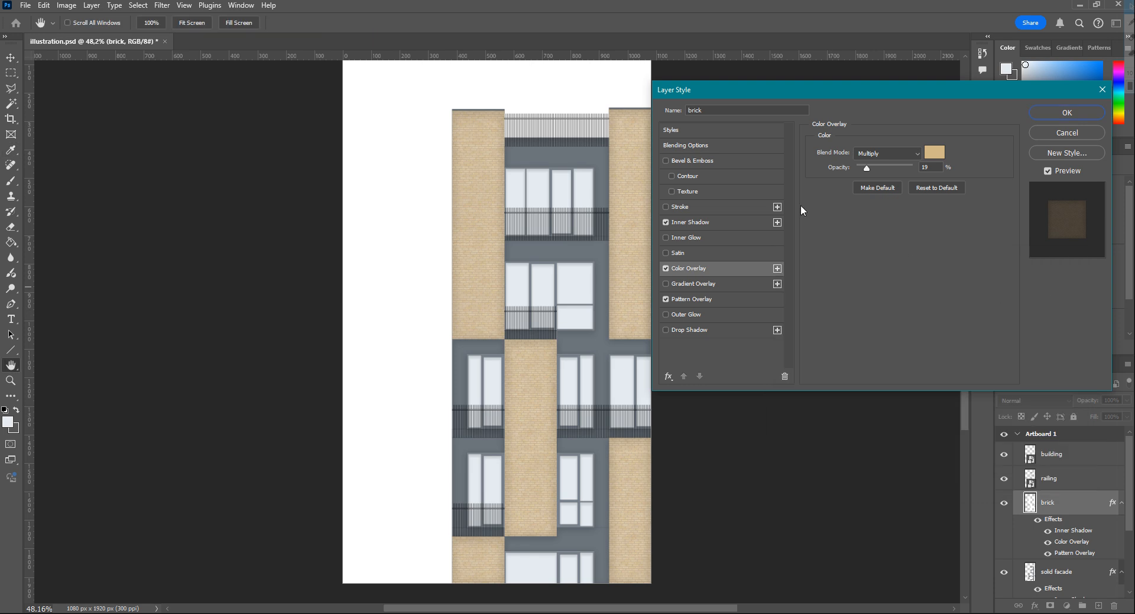
Enable an Inner Glow on the brick layer.
{"action": "left_click", "coordinate": [689, 239]}
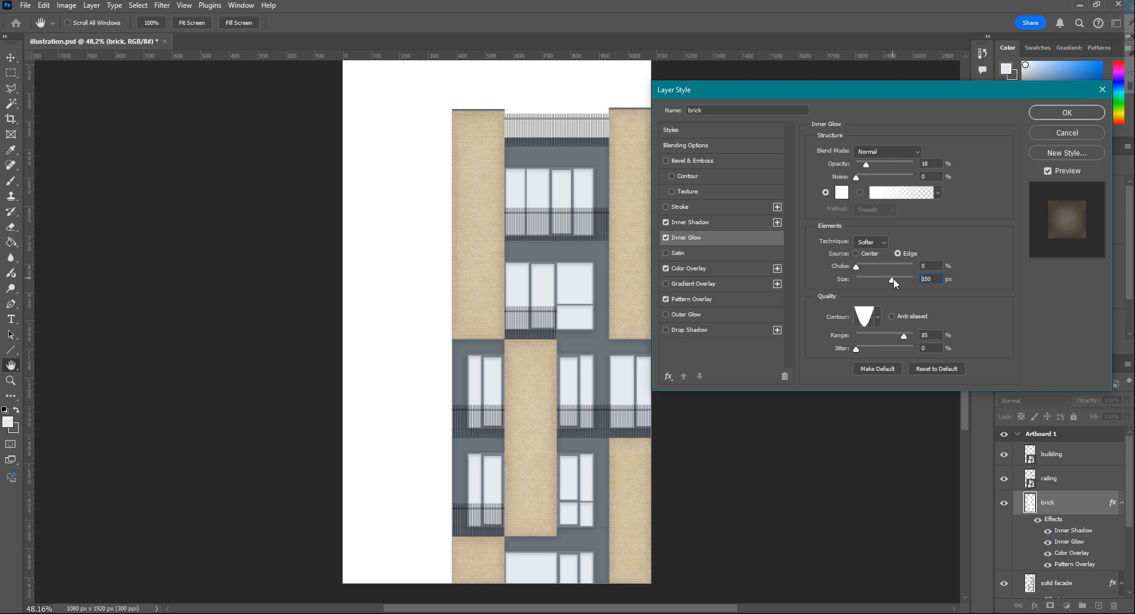
Give the brick's inner glow a new contour, size ~125, centre source and ~29% opacity.
{"action": "mouse_move", "coordinate": [892, 279]}
{"action": "left_mouse_down"}
{"action": "mouse_move", "coordinate": [918, 279]}
{"action": "mouse_move", "coordinate": [900, 276]}
{"action": "left_mouse_up"}
{"action": "left_click", "coordinate": [878, 315]}
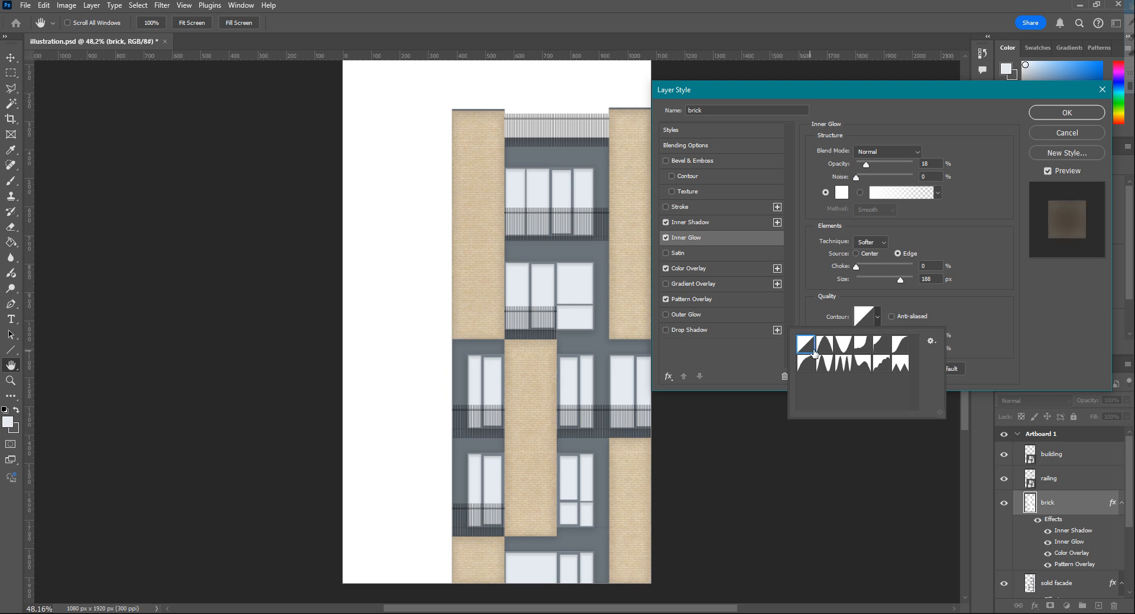
{"action": "left_click_drag", "start_coordinate": [868, 162], "coordinate": [918, 160]}
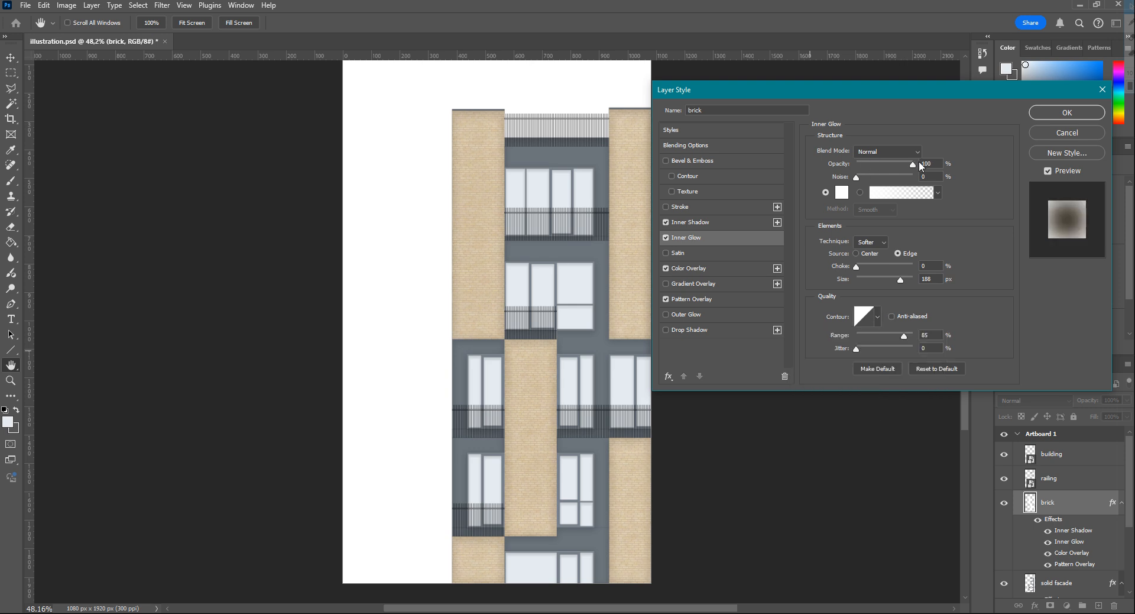
{"action": "left_click", "coordinate": [878, 316]}
{"action": "left_click", "coordinate": [843, 344]}
{"action": "left_click_drag", "start_coordinate": [900, 278], "coordinate": [885, 278]}
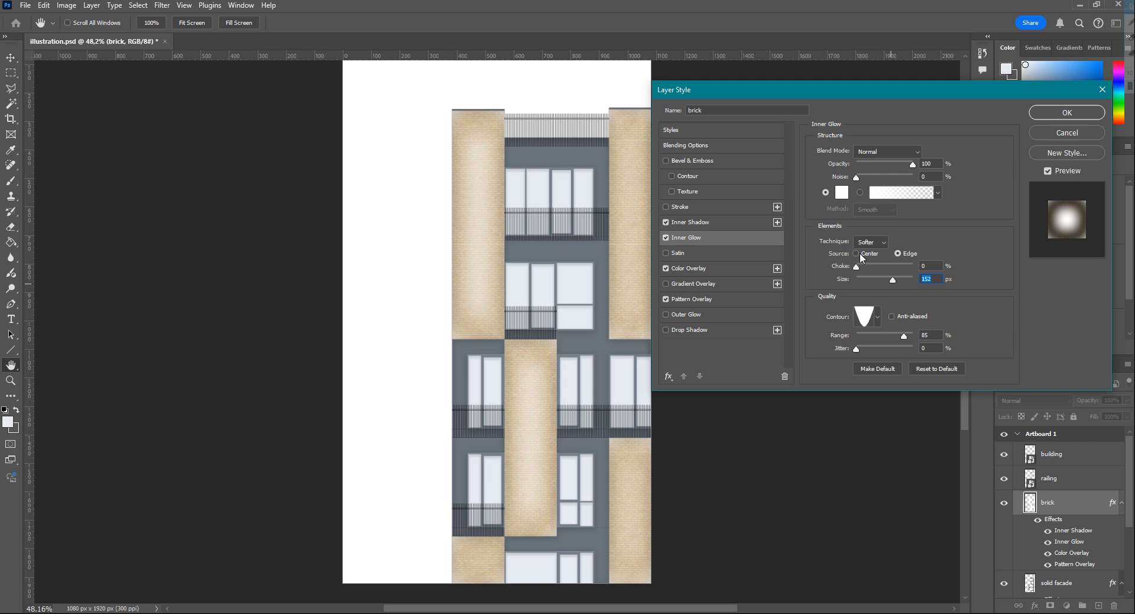
{"action": "left_click", "coordinate": [856, 253]}
{"action": "left_click_drag", "start_coordinate": [913, 164], "coordinate": [879, 165]}
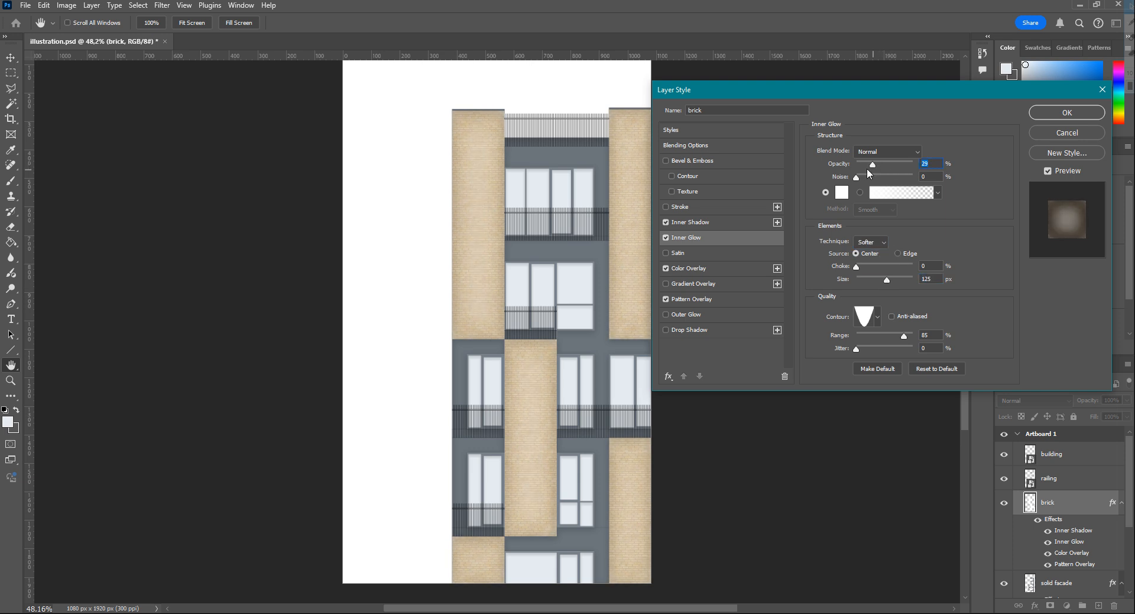
Give the gray facade a faint edge inner glow (size 101, opacity 17) and apply the effects.
{"action": "left_click_drag", "start_coordinate": [865, 279], "coordinate": [880, 279]}
{"action": "left_click_drag", "start_coordinate": [886, 163], "coordinate": [866, 164]}
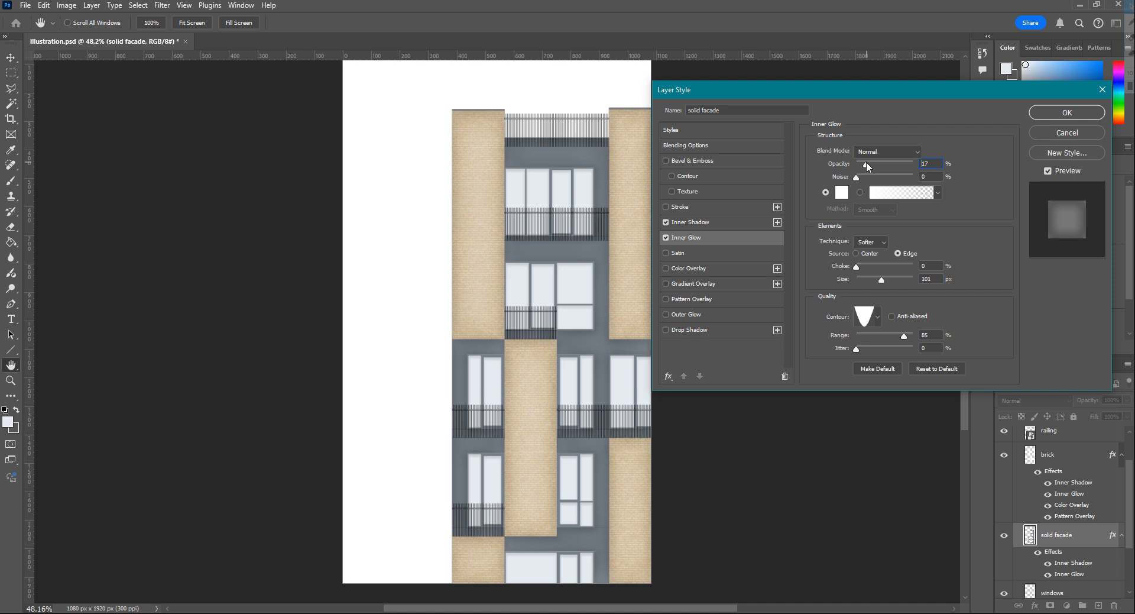
{"action": "key", "text": "Return"}
{"action": "left_click", "coordinate": [709, 394]}
{"action": "scroll", "coordinate": [583, 400], "scroll_direction": "down", "scroll_amount": 2}
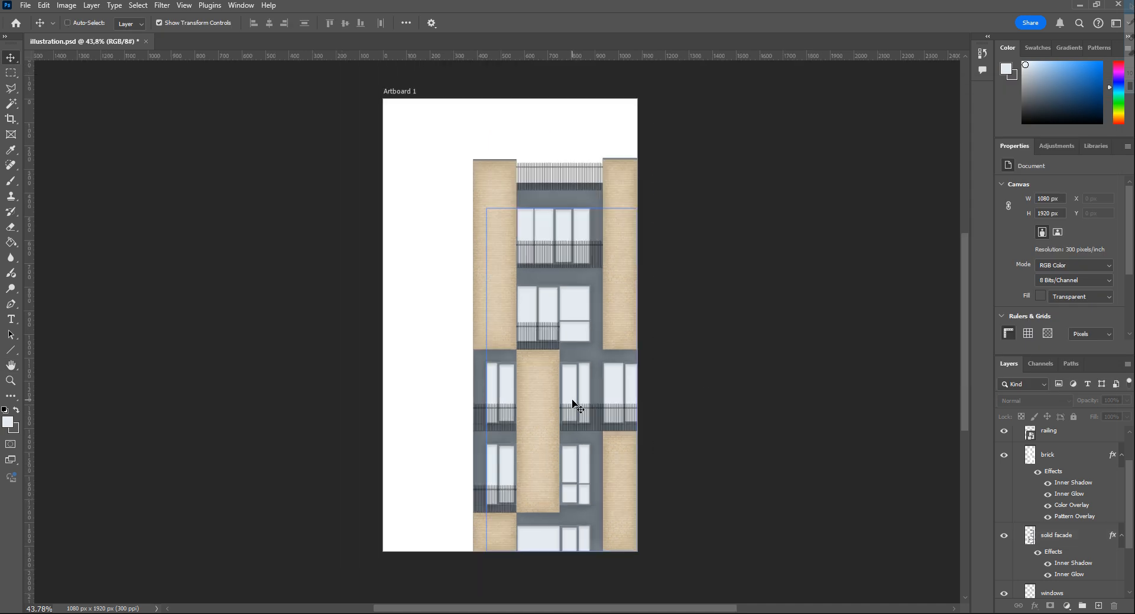
{"action": "scroll", "coordinate": [434, 346], "scroll_direction": "up", "scroll_amount": 1}
Create a 'background 2' layer below the glass and flood-fill the sky with blue.
{"action": "left_click", "coordinate": [1081, 575]}
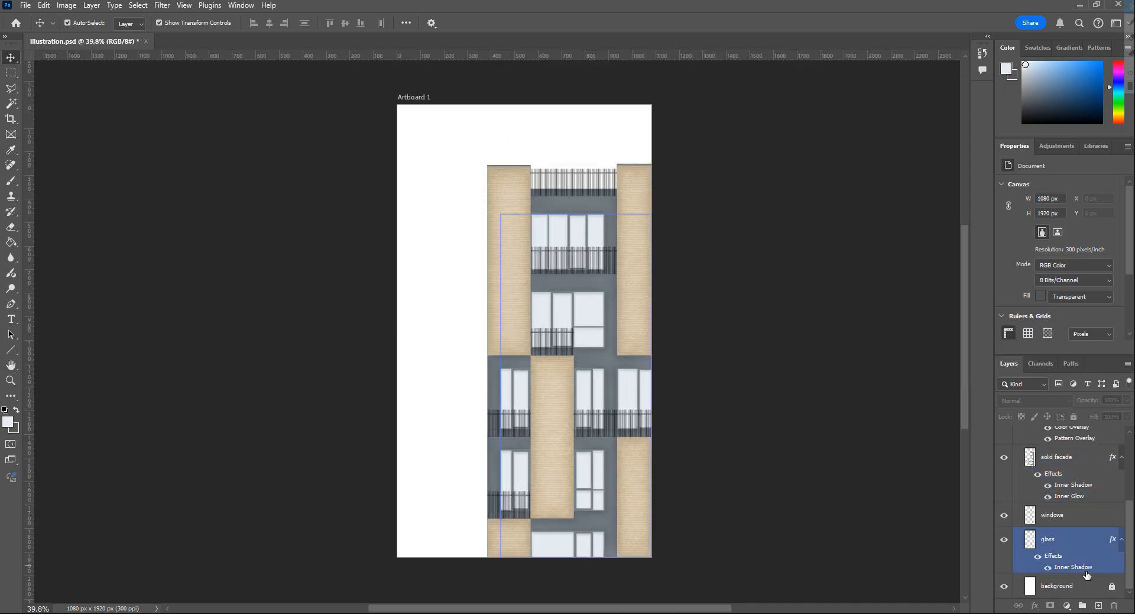
{"action": "key", "text": "g"}
{"action": "key", "text": "ctrl+shift+alt+n"}
{"action": "double_click", "coordinate": [1052, 562]}
{"action": "key", "text": "Return"}
{"action": "left_click", "coordinate": [1008, 70]}
{"action": "type", "text": "b9cfe5"}
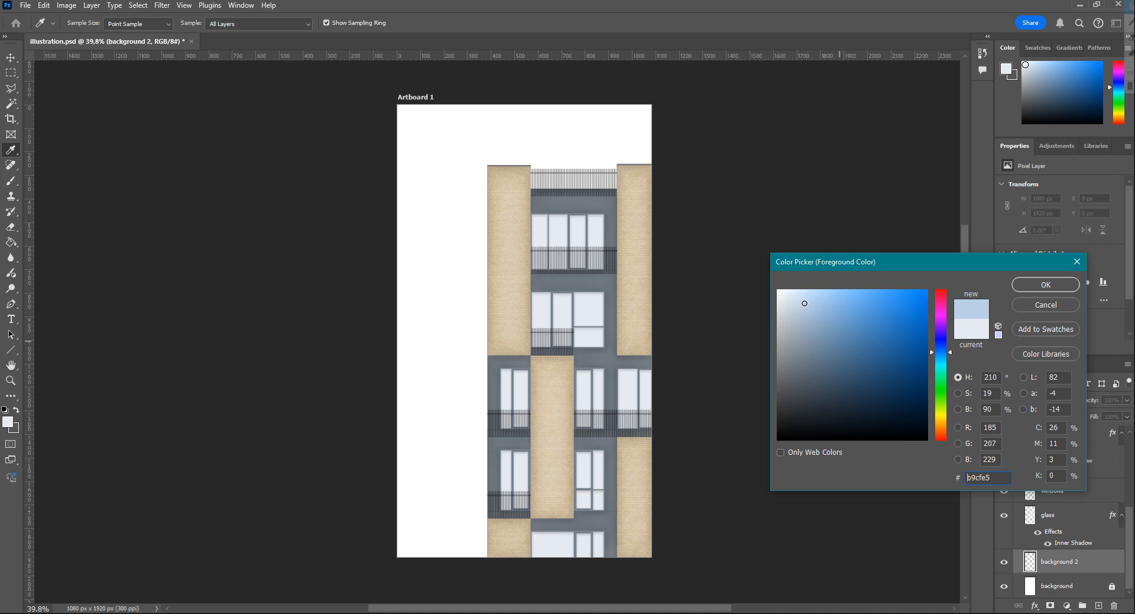
{"action": "key", "text": "Return"}
{"action": "left_click", "coordinate": [447, 329]}
Pick progressively lighter blues and refill the sky each time.
{"action": "left_click", "coordinate": [8, 422]}
{"action": "key", "text": "Return"}
{"action": "left_click", "coordinate": [466, 287]}
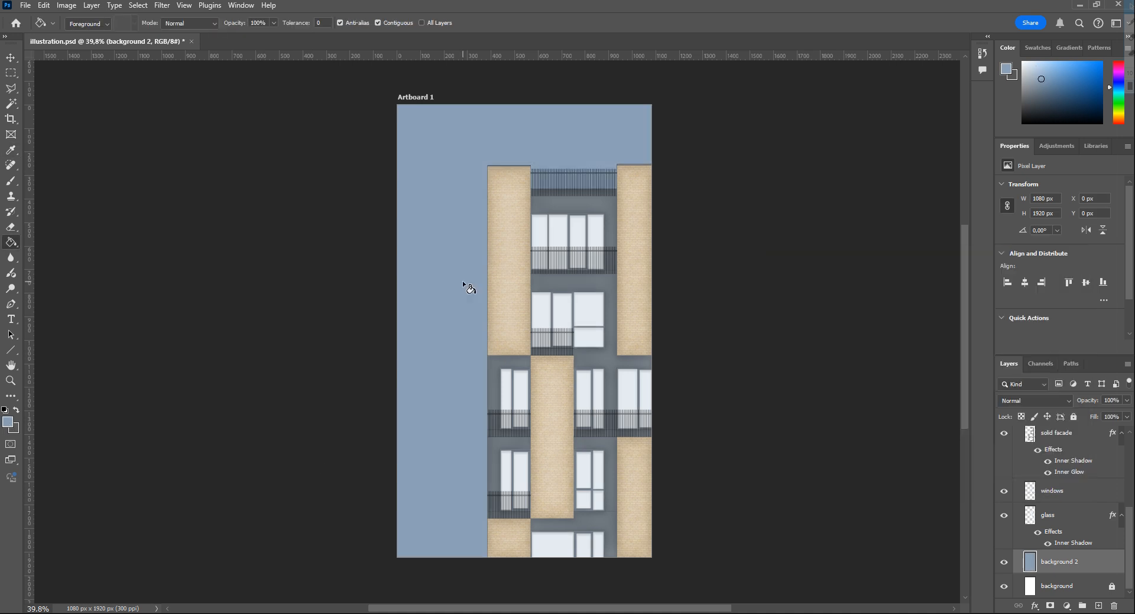
{"action": "left_click", "coordinate": [8, 421]}
{"action": "left_click", "coordinate": [942, 359]}
{"action": "key", "text": "Return"}
{"action": "left_click", "coordinate": [417, 350]}
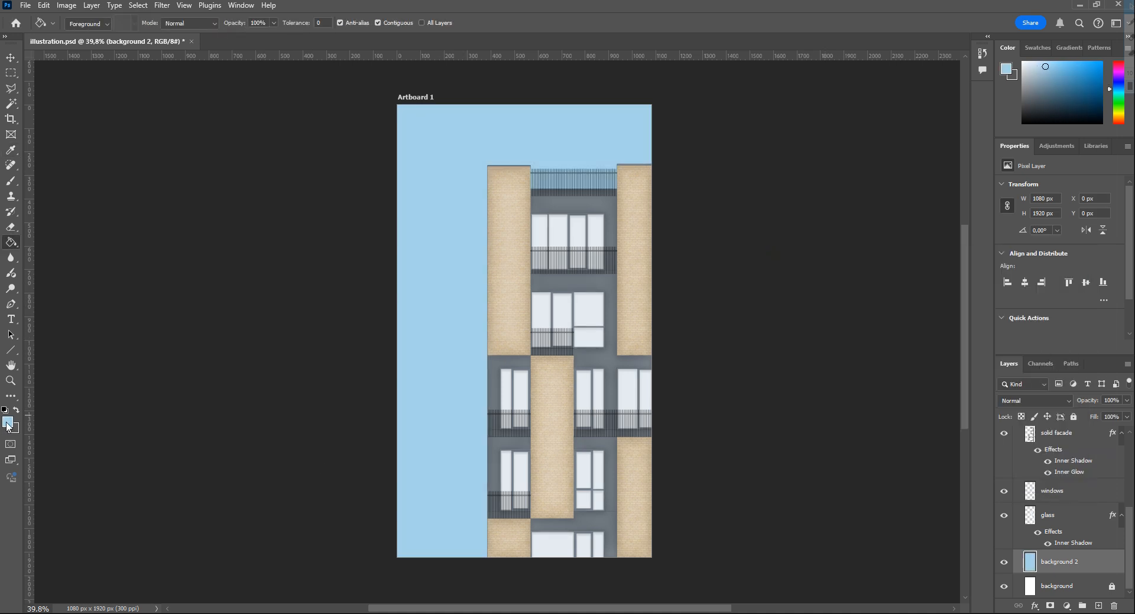
Settle on the palest sky blue, refill, and return to the painting tools.
{"action": "left_click", "coordinate": [8, 422]}
{"action": "left_click", "coordinate": [1046, 285]}
{"action": "left_click", "coordinate": [425, 295]}
{"action": "left_click", "coordinate": [8, 421]}
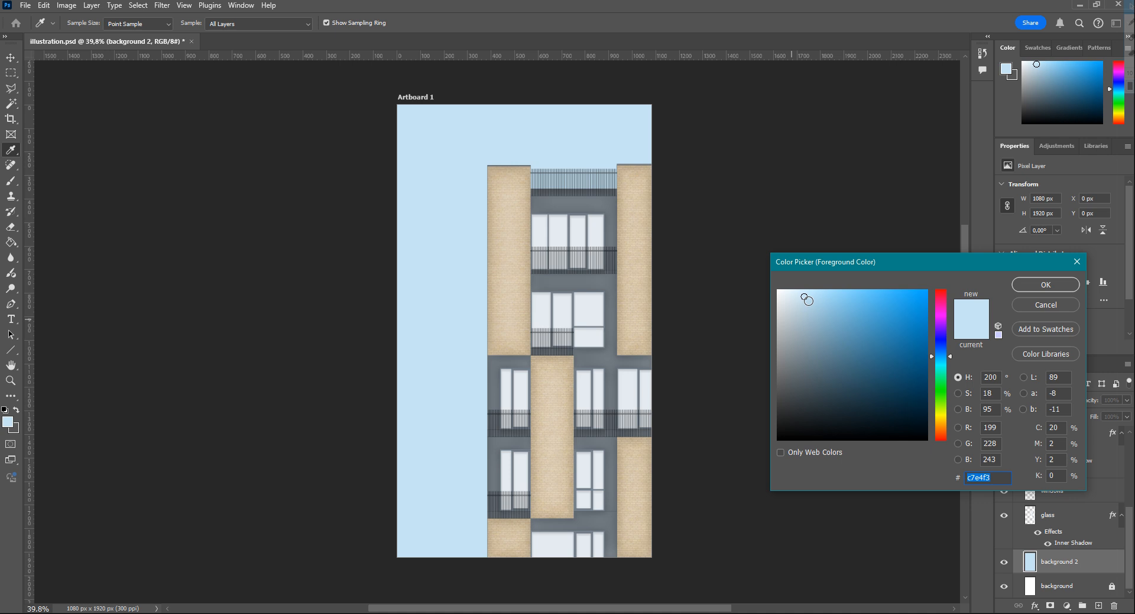
{"action": "key", "text": "Return"}
{"action": "left_click", "coordinate": [10, 179]}
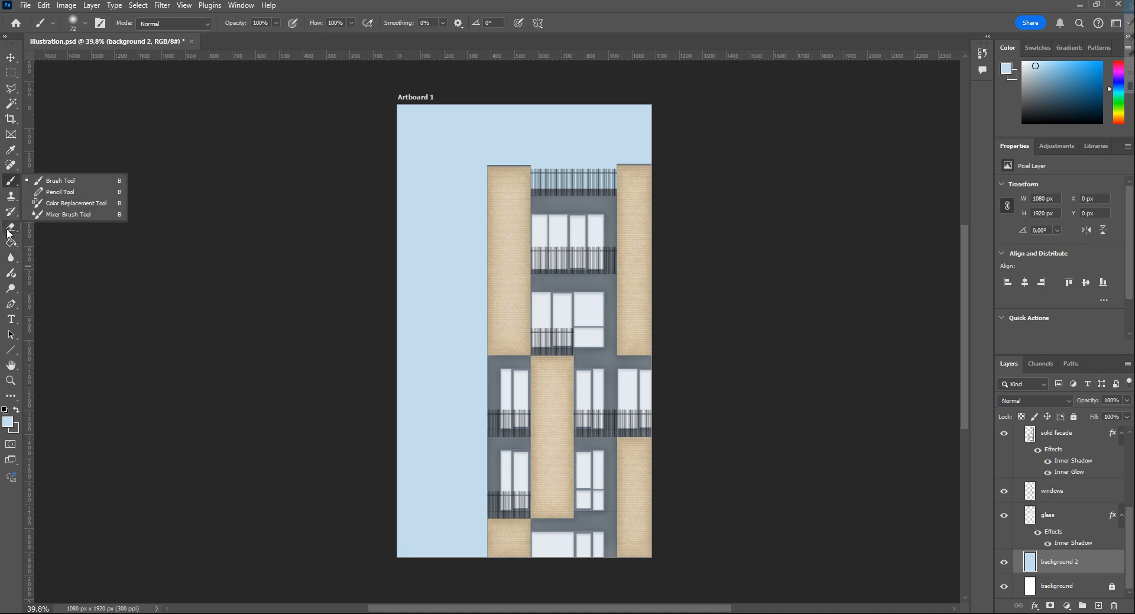
Erase soft patches of sky with a very large soft eraser at 28% opacity.
{"action": "left_click", "coordinate": [9, 229]}
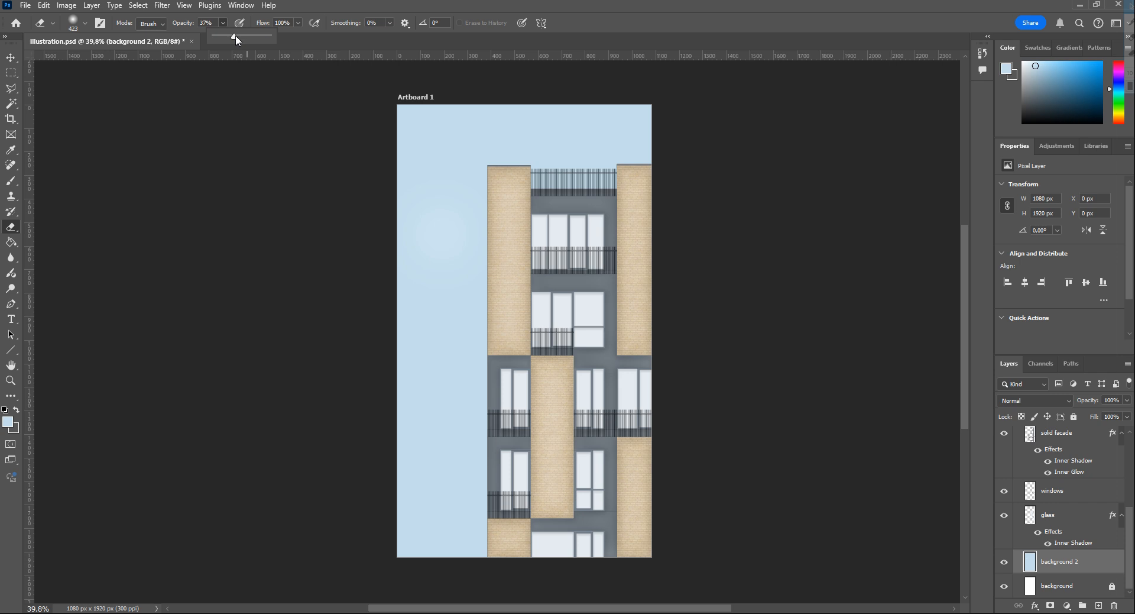
{"action": "left_click_drag", "start_coordinate": [235, 35], "coordinate": [249, 35]}
{"action": "left_click", "coordinate": [86, 23]}
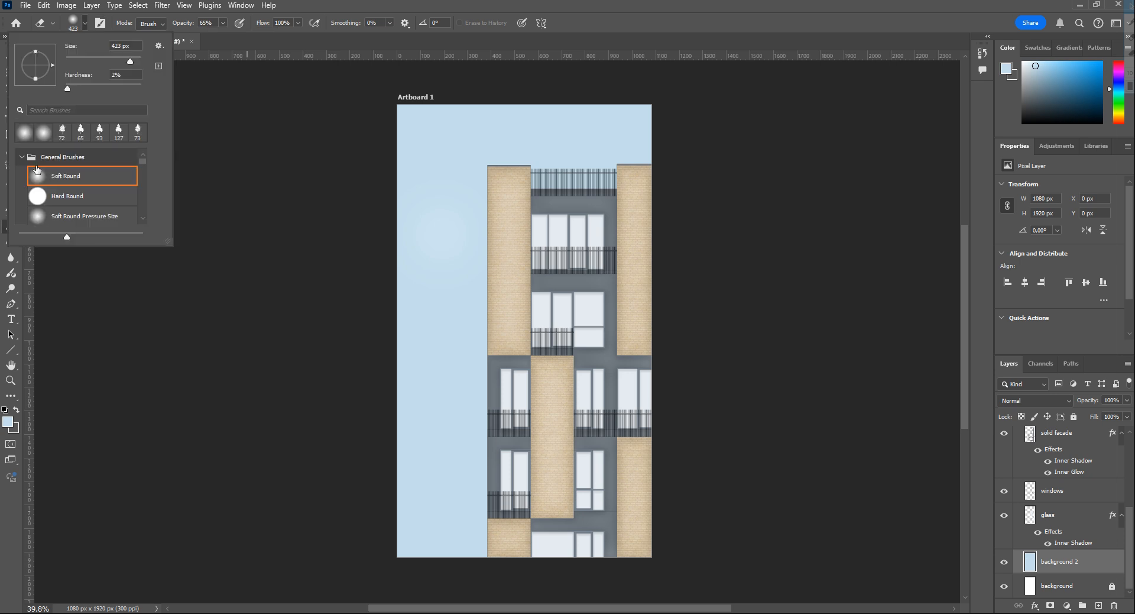
{"action": "left_click", "coordinate": [86, 24]}
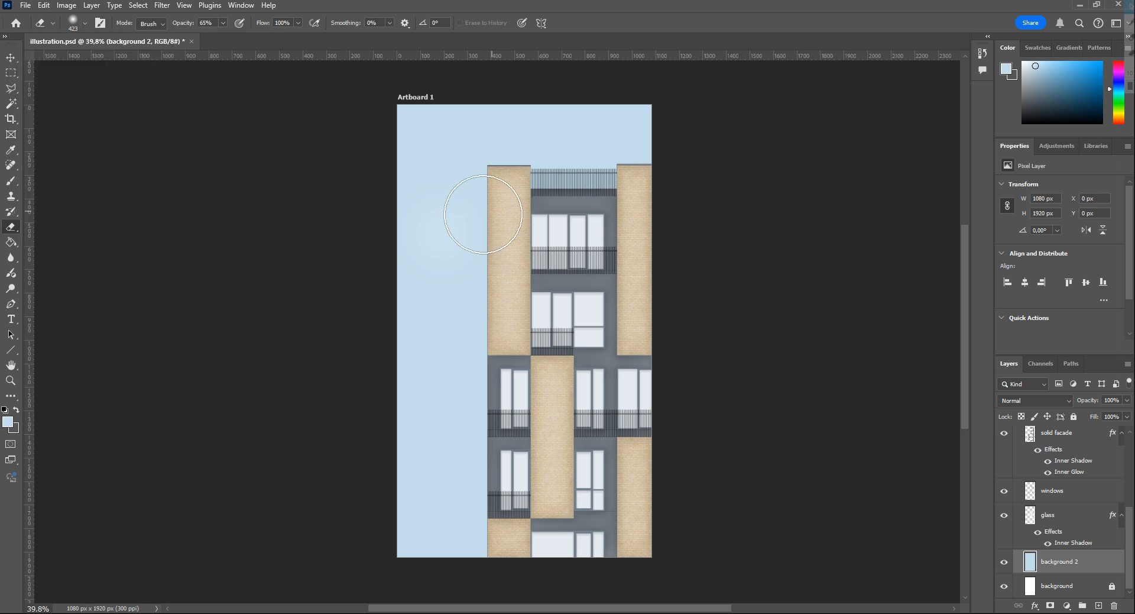
{"action": "left_click_drag", "start_coordinate": [430, 290], "coordinate": [497, 284]}
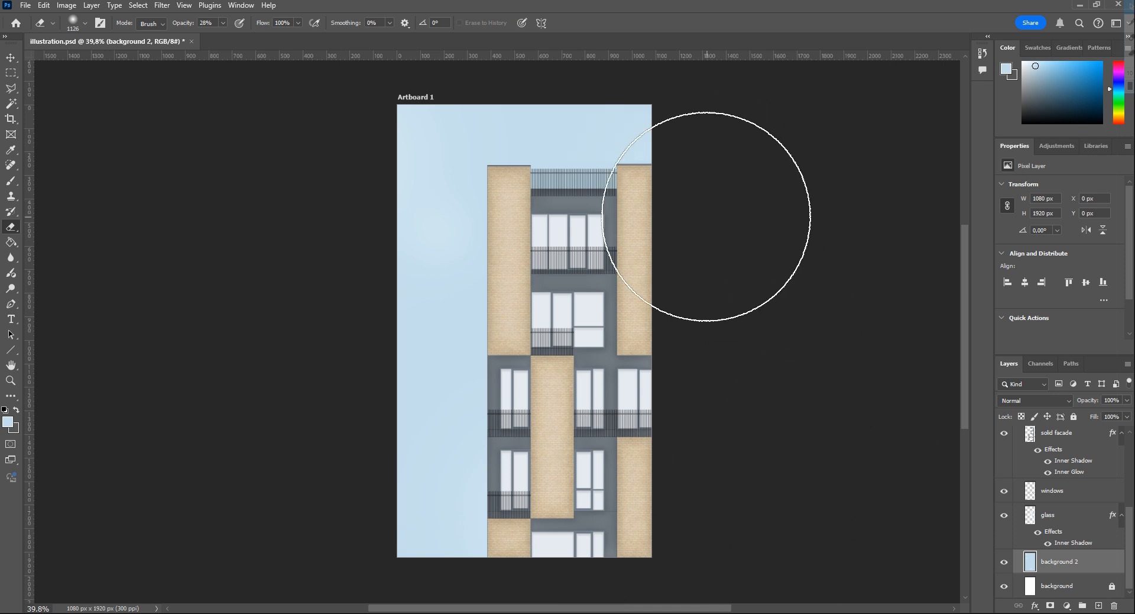
{"action": "left_click", "coordinate": [346, 393]}
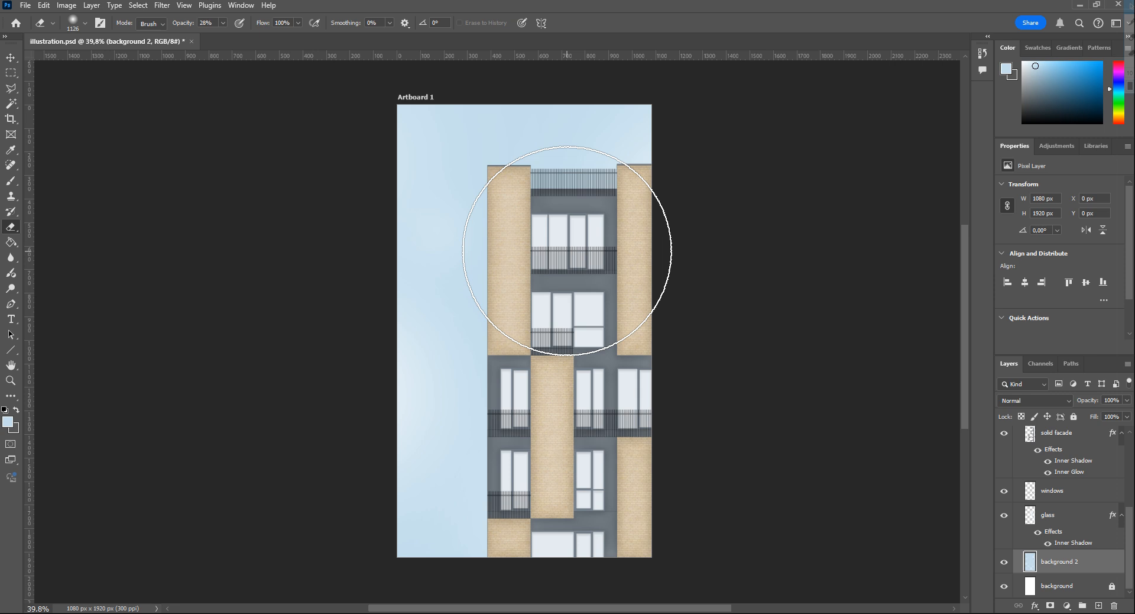
{"action": "scroll", "coordinate": [680, 469], "scroll_direction": "down", "scroll_amount": 1}
{"action": "scroll", "coordinate": [497, 319], "scroll_direction": "up", "scroll_amount": 1}
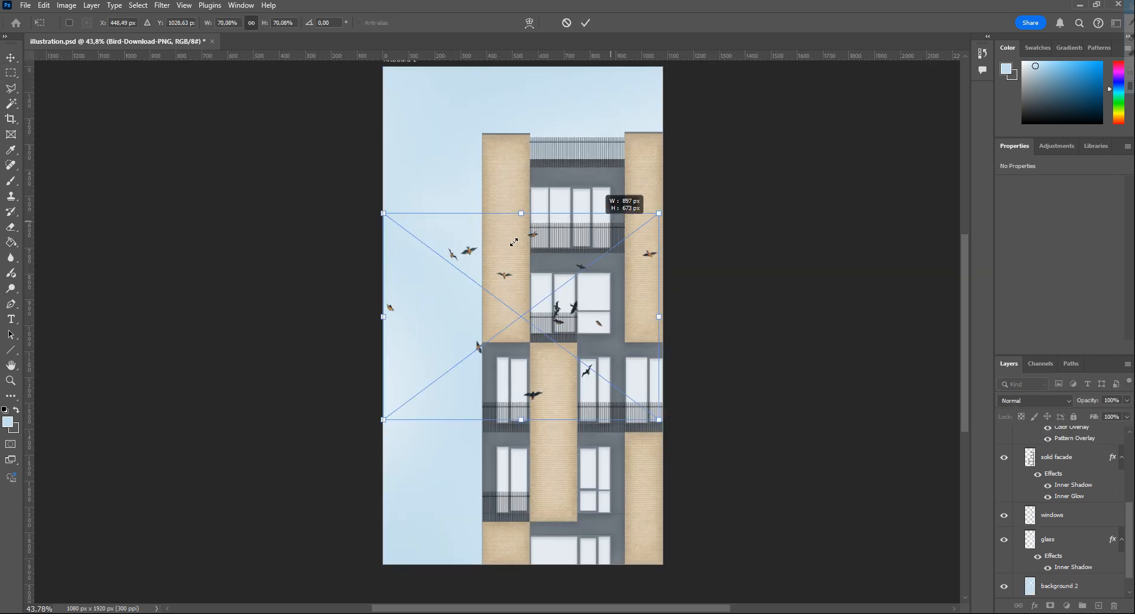
Scale the bird flock down and commit it in the artboard's top-left sky.
{"action": "mouse_move", "coordinate": [663, 208]}
{"action": "left_mouse_down"}
{"action": "mouse_move", "coordinate": [497, 334]}
{"action": "mouse_move", "coordinate": [453, 100]}
{"action": "left_mouse_up"}
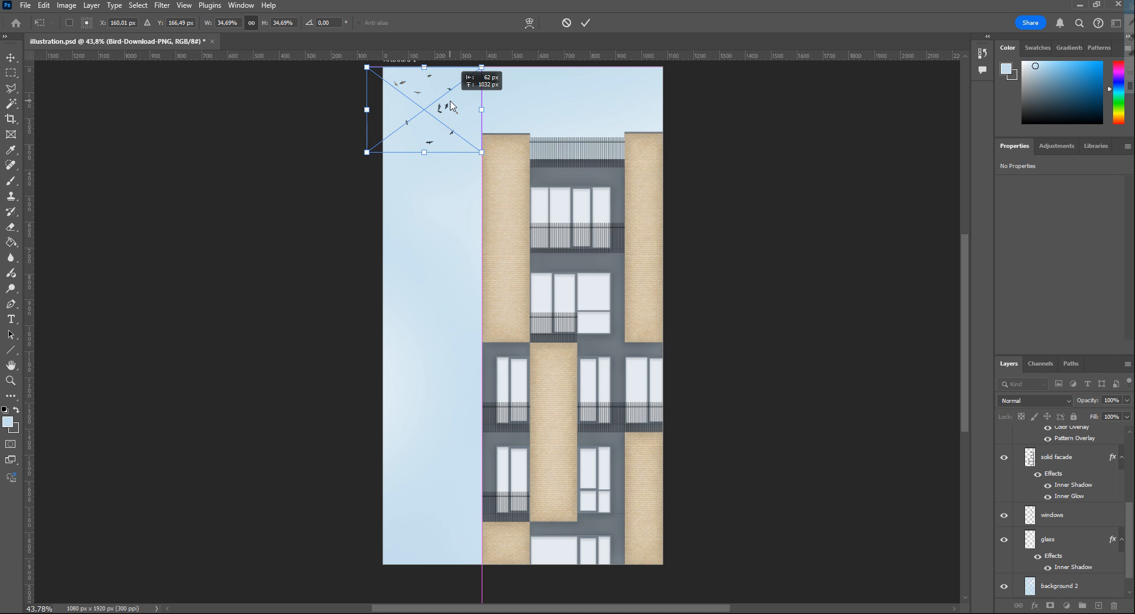
{"action": "left_click_drag", "start_coordinate": [568, 186], "coordinate": [569, 246]}
{"action": "left_click_drag", "start_coordinate": [438, 178], "coordinate": [440, 201]}
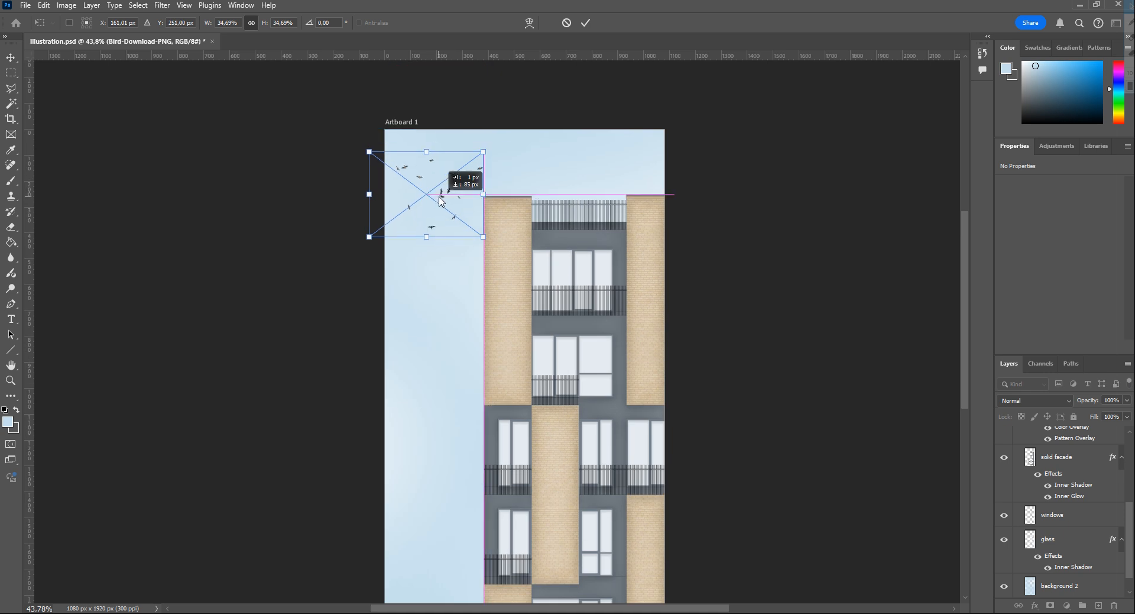
{"action": "left_click", "coordinate": [586, 22]}
{"action": "scroll", "coordinate": [435, 194], "scroll_direction": "up", "scroll_amount": 2}
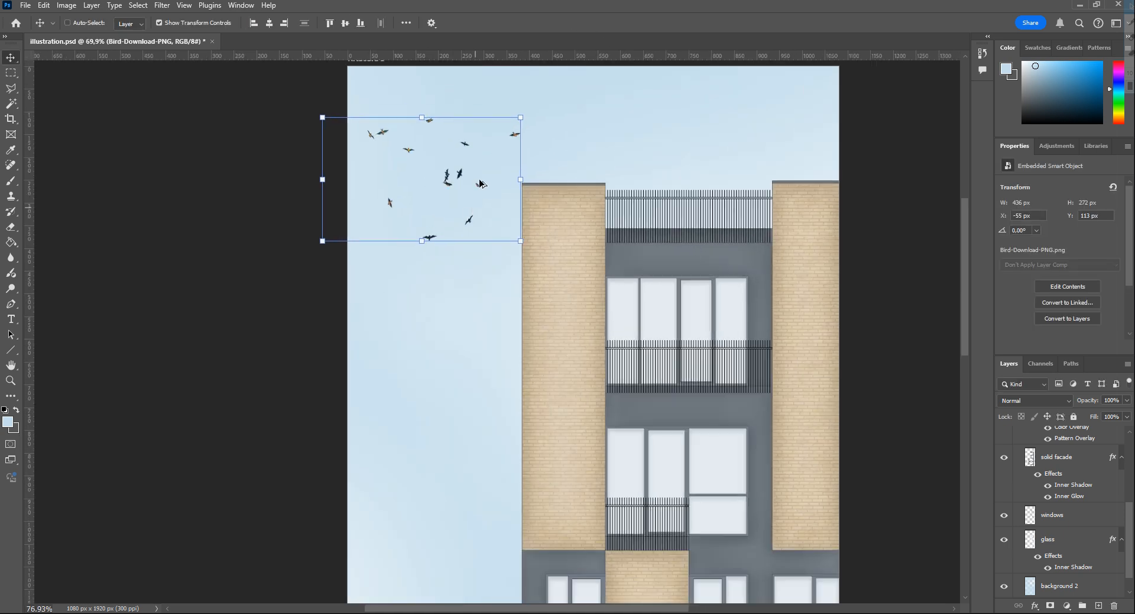
{"action": "scroll", "coordinate": [436, 195], "scroll_direction": "up", "scroll_amount": 2}
{"action": "scroll", "coordinate": [480, 180], "scroll_direction": "up", "scroll_amount": 1}
Lower the birds layer's Fill so the flock looks fainter.
{"action": "left_click", "coordinate": [1125, 417]}
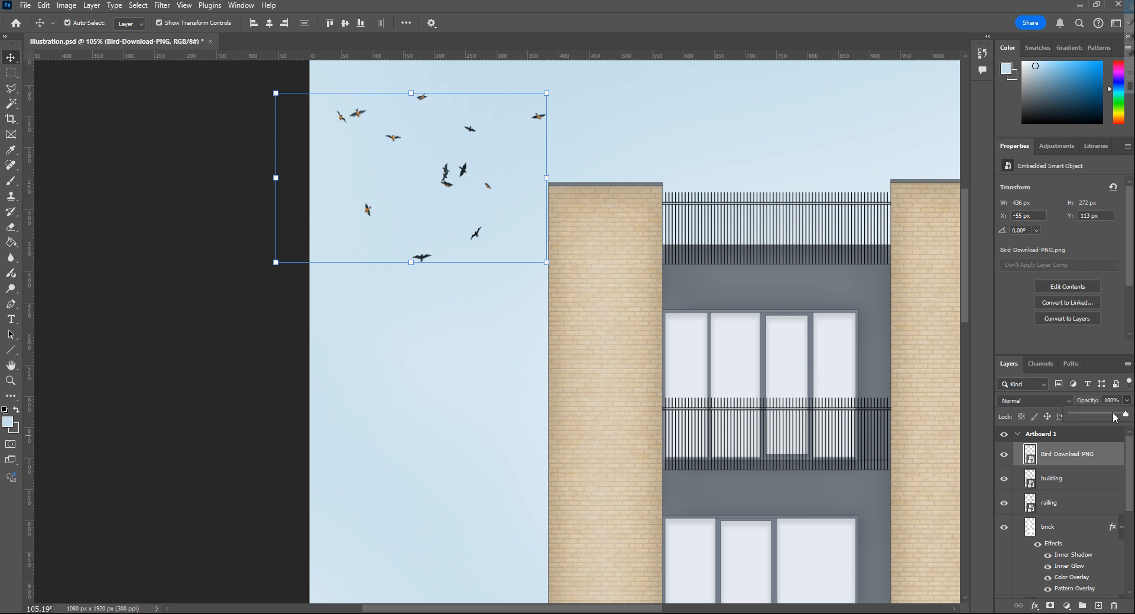
{"action": "left_click", "coordinate": [254, 317]}
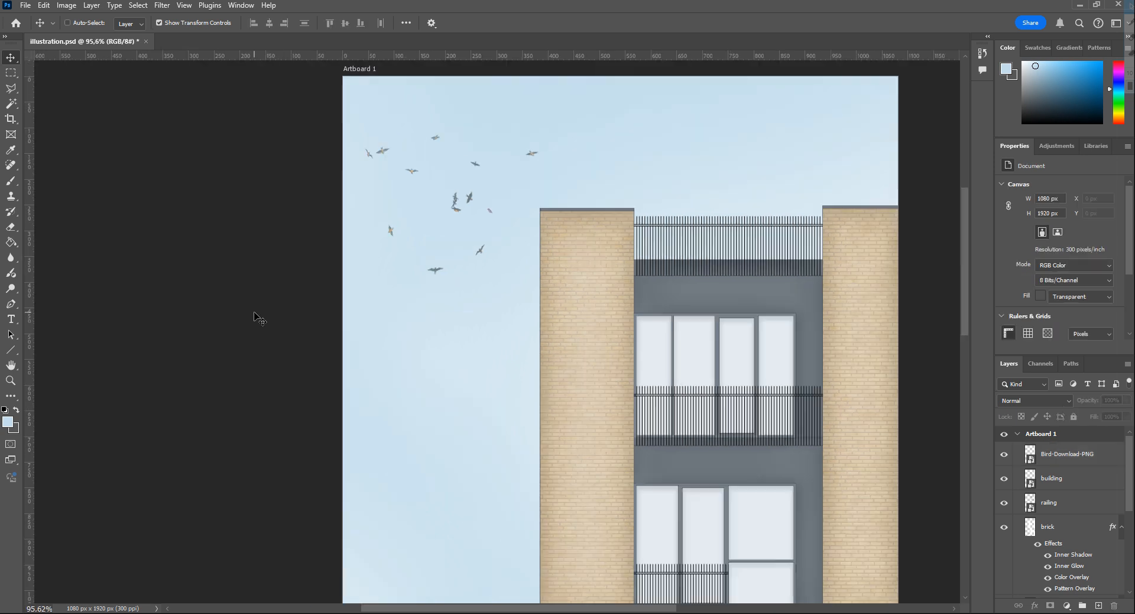
{"action": "scroll", "coordinate": [539, 388], "scroll_direction": "down", "scroll_amount": 2}
{"action": "left_click_drag", "start_coordinate": [540, 388], "coordinate": [483, 260]}
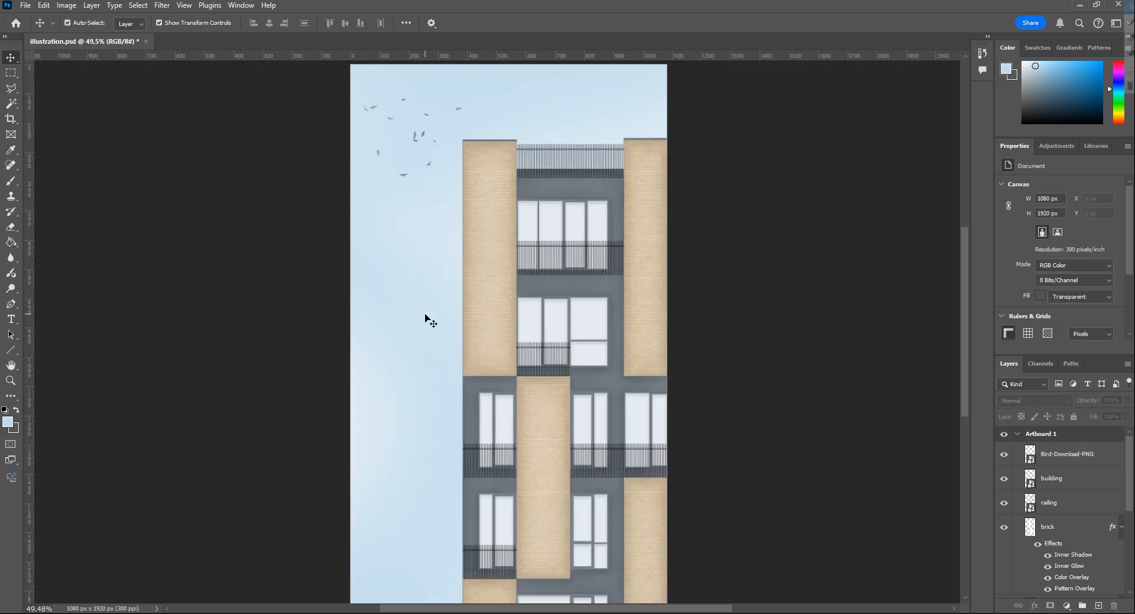
Scale and position the tree over the building's lower-left corner and commit it.
{"action": "left_click_drag", "start_coordinate": [535, 213], "coordinate": [443, 319]}
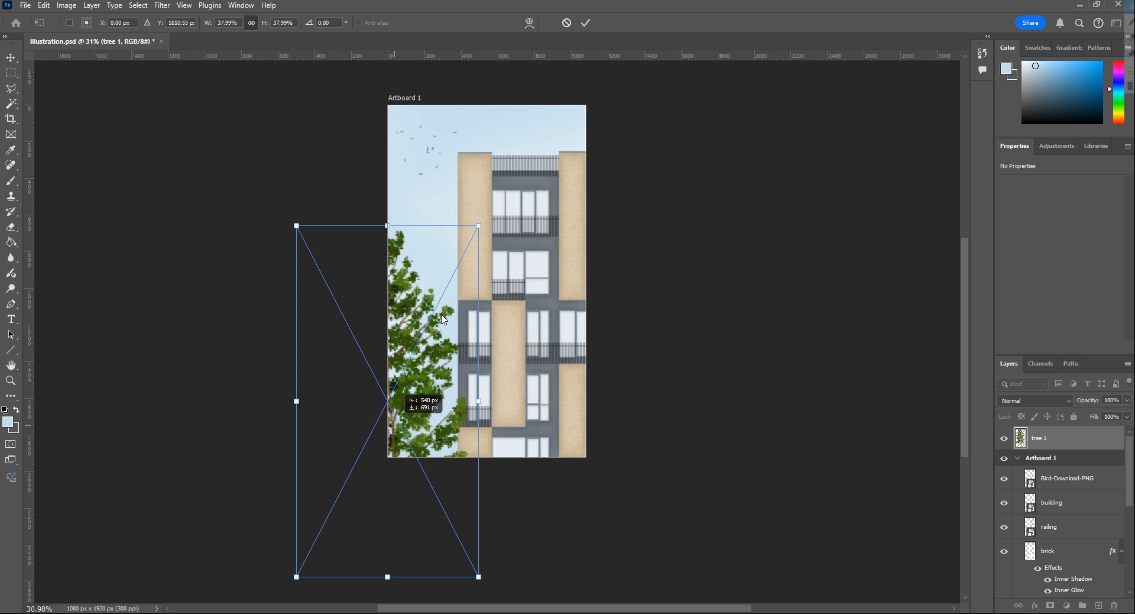
{"action": "left_click_drag", "start_coordinate": [479, 225], "coordinate": [426, 330]}
{"action": "left_click_drag", "start_coordinate": [403, 396], "coordinate": [455, 370]}
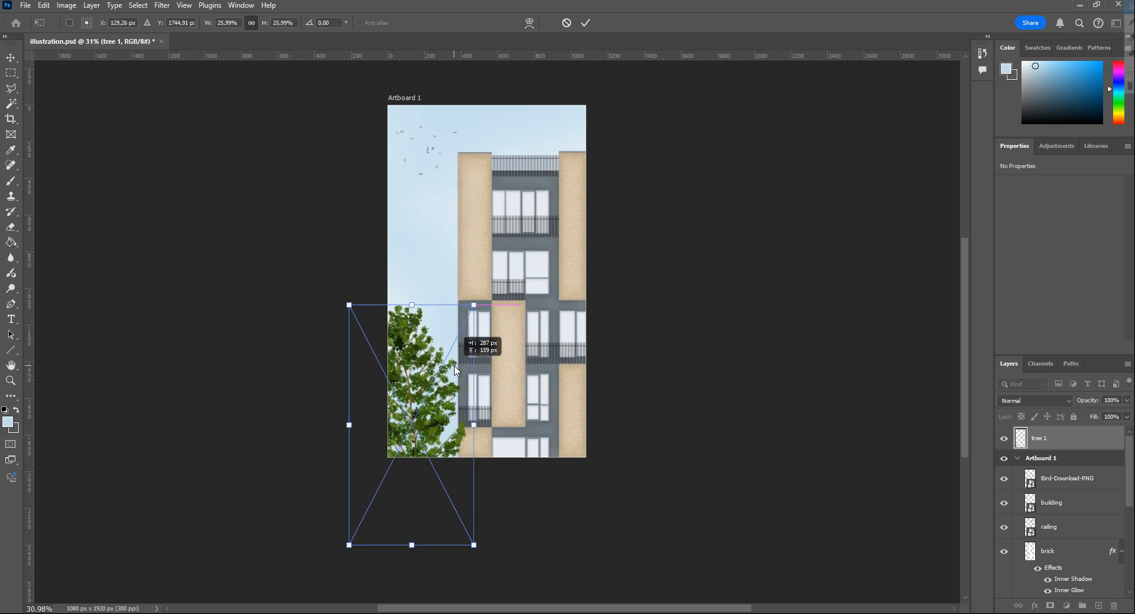
{"action": "left_click_drag", "start_coordinate": [348, 304], "coordinate": [332, 272]}
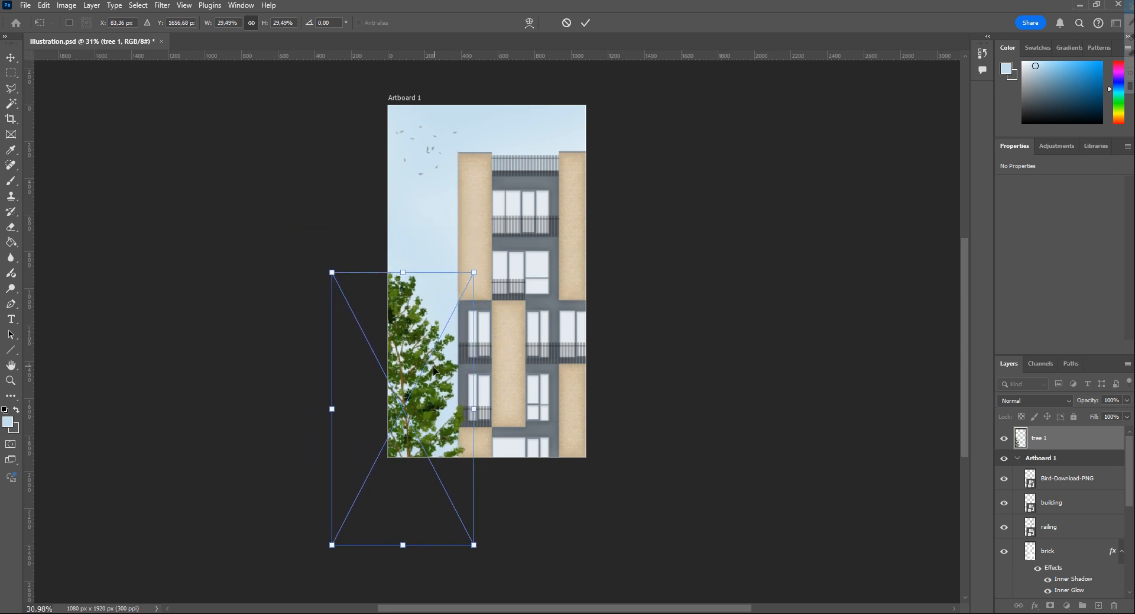
{"action": "left_click_drag", "start_coordinate": [434, 367], "coordinate": [437, 378]}
{"action": "left_click", "coordinate": [585, 24]}
{"action": "scroll", "coordinate": [428, 336], "scroll_direction": "up", "scroll_amount": 3}
{"action": "scroll", "coordinate": [428, 336], "scroll_direction": "up", "scroll_amount": 3}
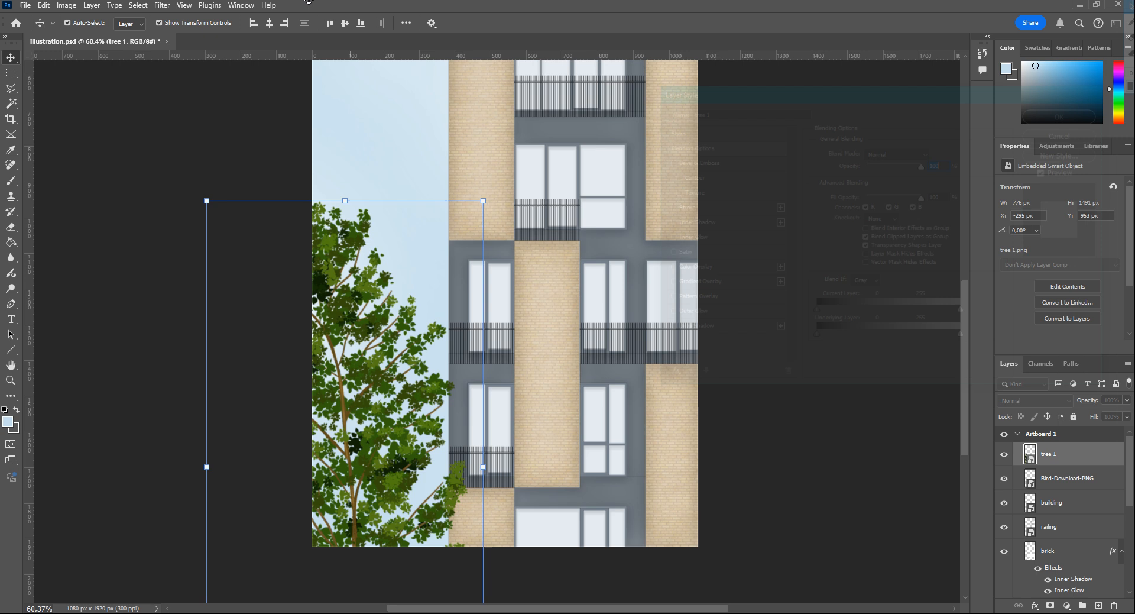
Apply Hue/Saturation to the tree: hue -24 toward yellow, lower saturation, higher lightness.
{"action": "left_click", "coordinate": [68, 6]}
{"action": "mouse_move", "coordinate": [85, 35]}
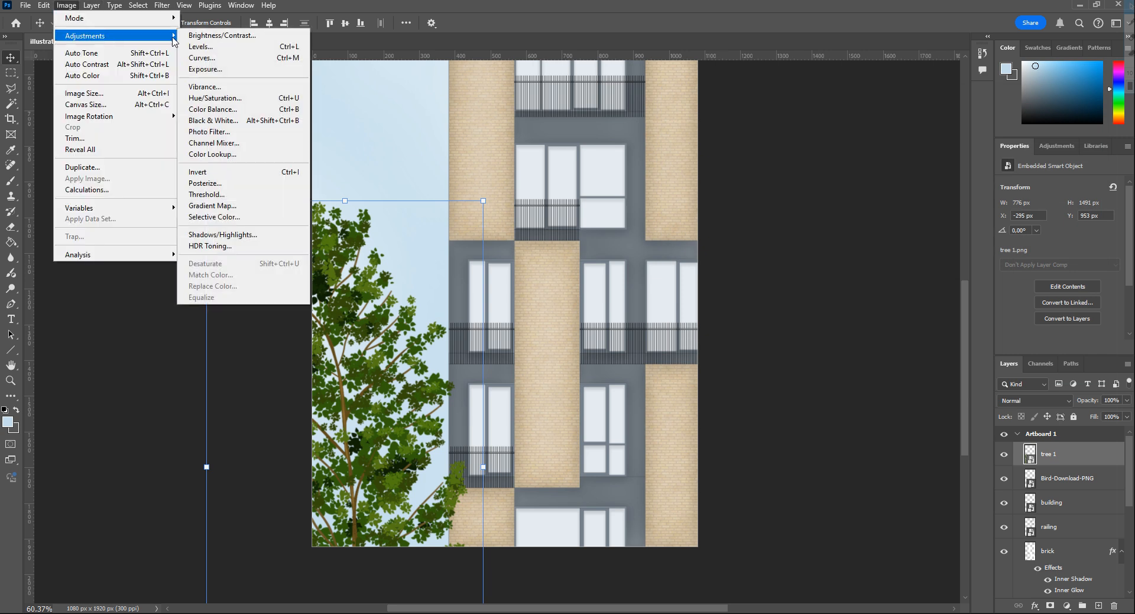
{"action": "left_click", "coordinate": [267, 99]}
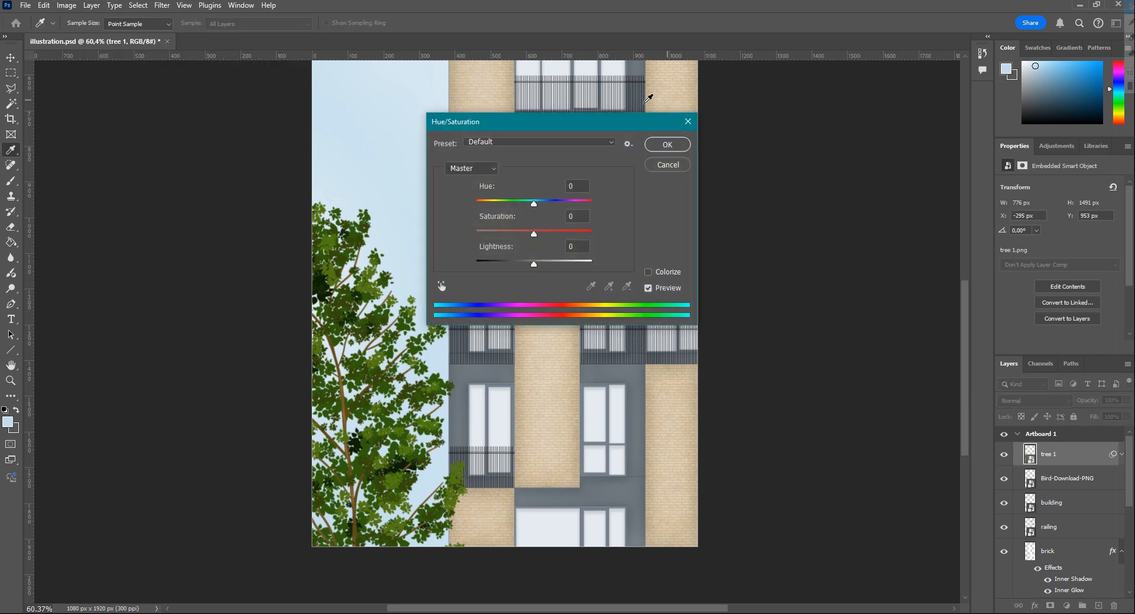
{"action": "left_click_drag", "start_coordinate": [604, 121], "coordinate": [662, 121]}
{"action": "left_click_drag", "start_coordinate": [606, 201], "coordinate": [590, 203]}
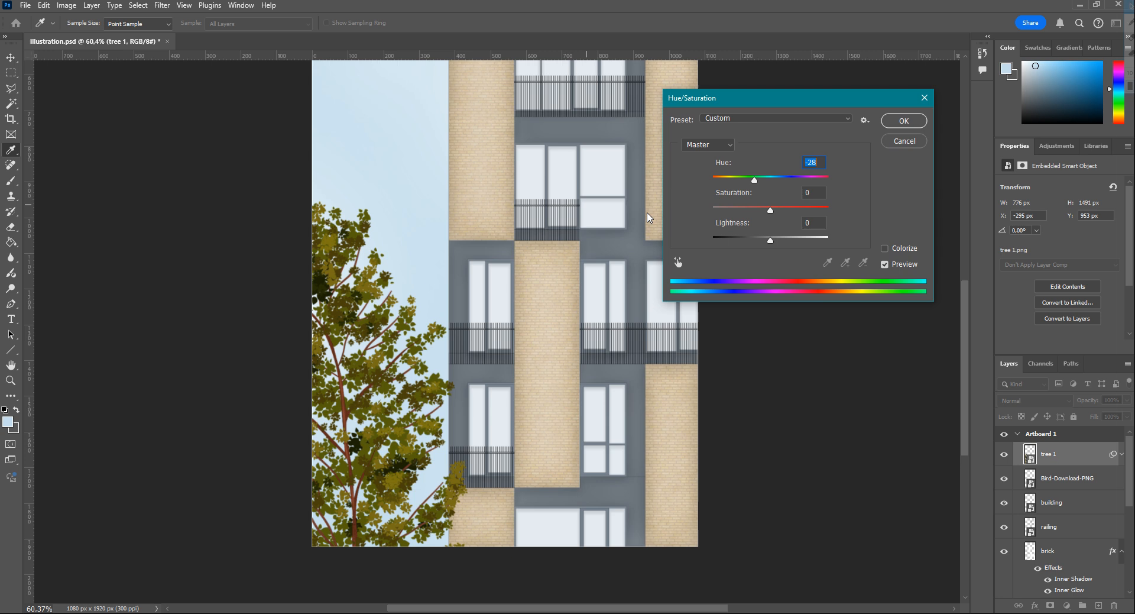
{"action": "mouse_move", "coordinate": [754, 180]}
{"action": "left_mouse_down"}
{"action": "mouse_move", "coordinate": [758, 212]}
{"action": "mouse_move", "coordinate": [791, 208]}
{"action": "left_mouse_up"}
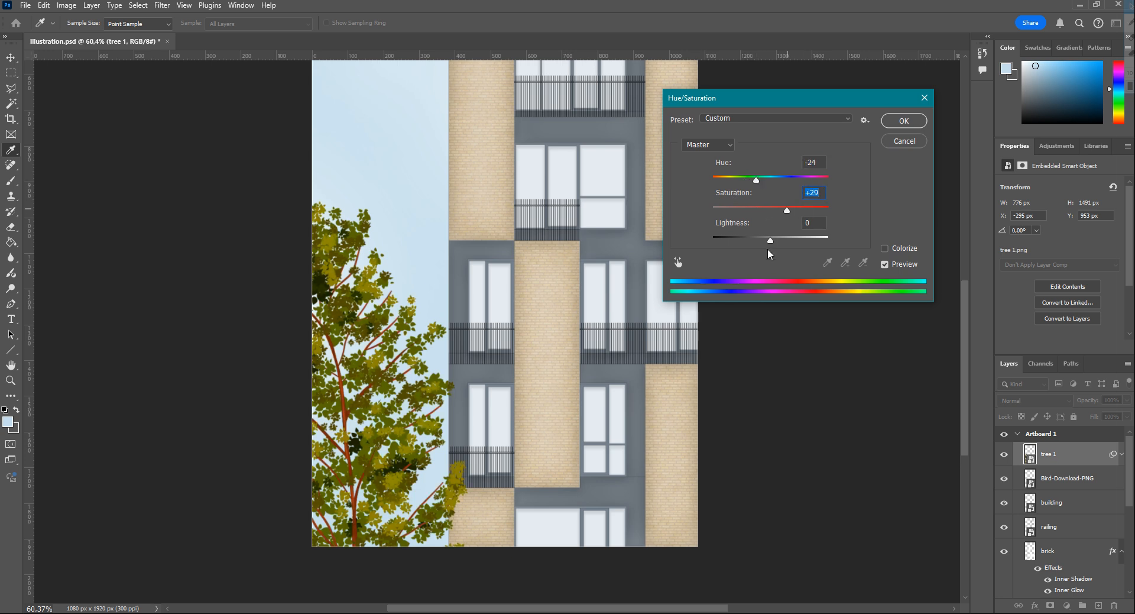
{"action": "left_click_drag", "start_coordinate": [768, 251], "coordinate": [792, 238]}
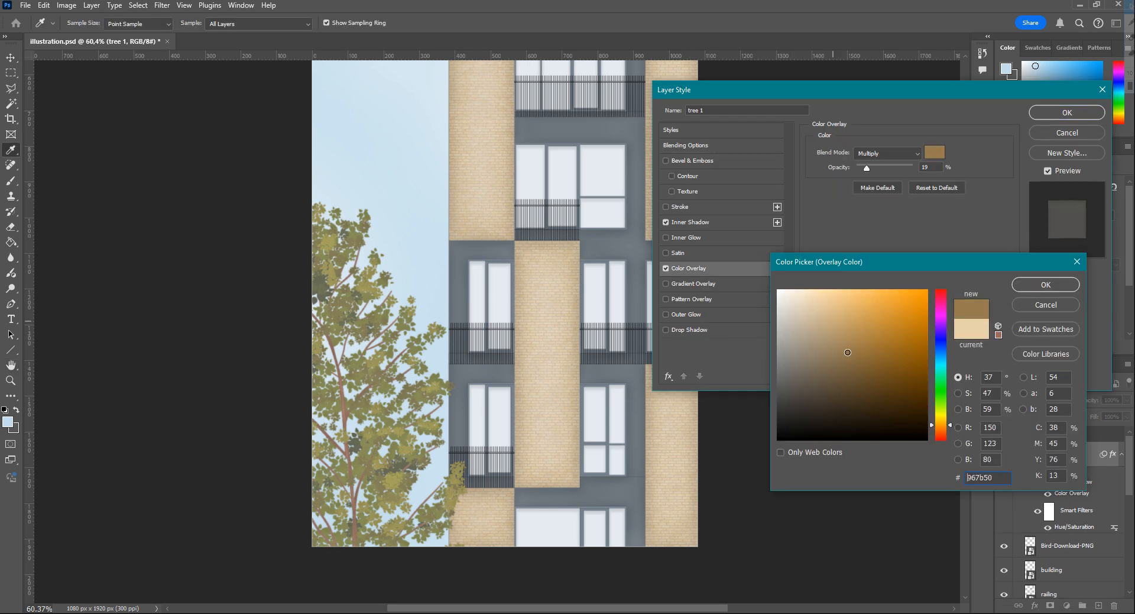
Add a brick-beige Color Overlay to the tree and apply Brightness/Contrast -21.
{"action": "left_click", "coordinate": [579, 282]}
{"action": "left_click", "coordinate": [1041, 285]}
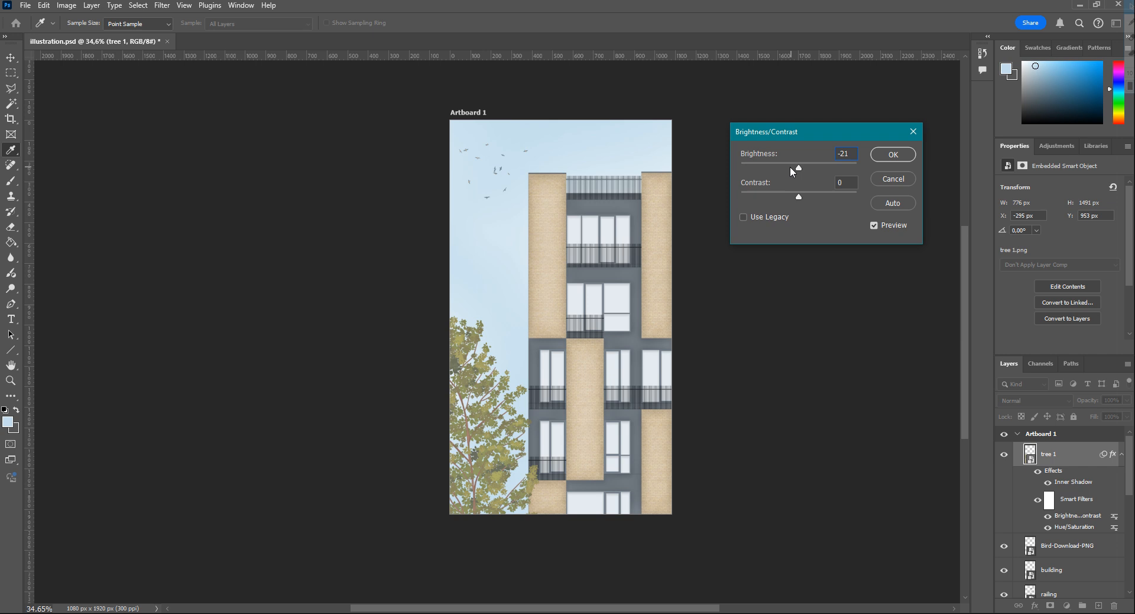
{"action": "key", "text": "Return"}
{"action": "key", "text": "v"}
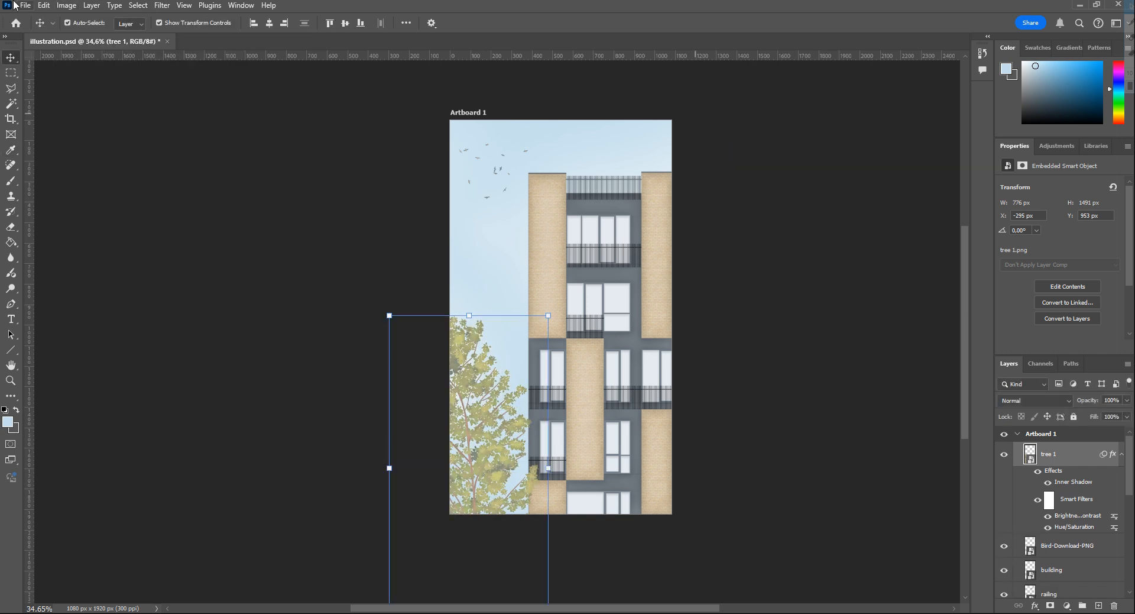
Brighten the tree once more, then scale the first plant onto the top balcony.
{"action": "key", "text": "ctrl+u"}
{"action": "left_click_drag", "start_coordinate": [770, 238], "coordinate": [788, 238]}
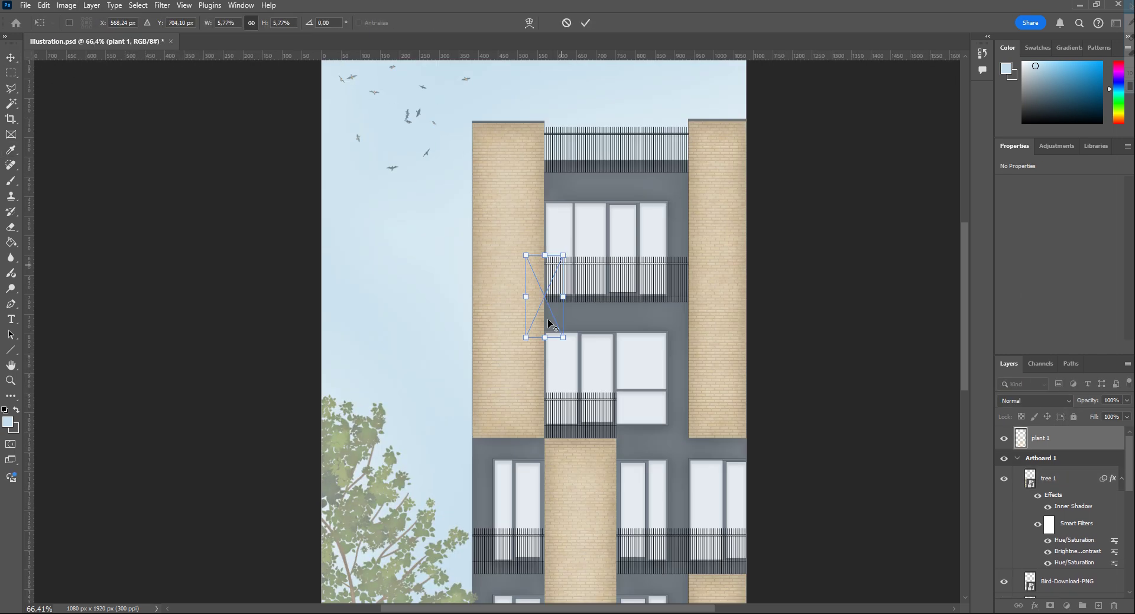
{"action": "left_click_drag", "start_coordinate": [549, 323], "coordinate": [571, 278]}
{"action": "scroll", "coordinate": [577, 282], "scroll_direction": "up", "scroll_amount": 3}
{"action": "left_click_drag", "start_coordinate": [599, 153], "coordinate": [567, 204]}
{"action": "scroll", "coordinate": [568, 204], "scroll_direction": "up", "scroll_amount": 3}
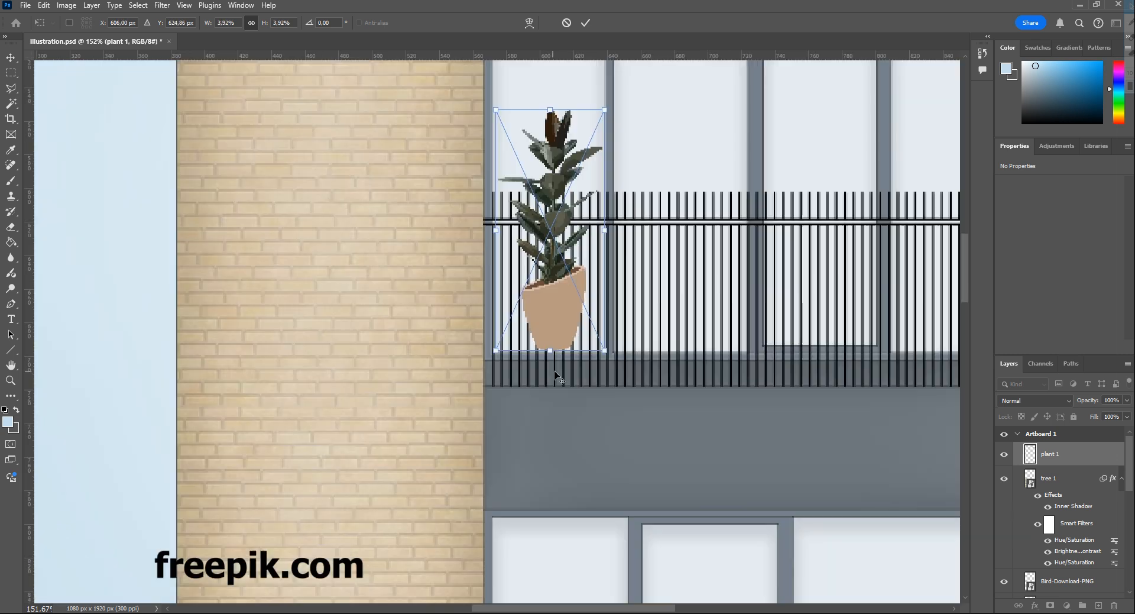
{"action": "scroll", "coordinate": [560, 268], "scroll_direction": "down", "scroll_amount": 4}
{"action": "left_click", "coordinate": [587, 23]}
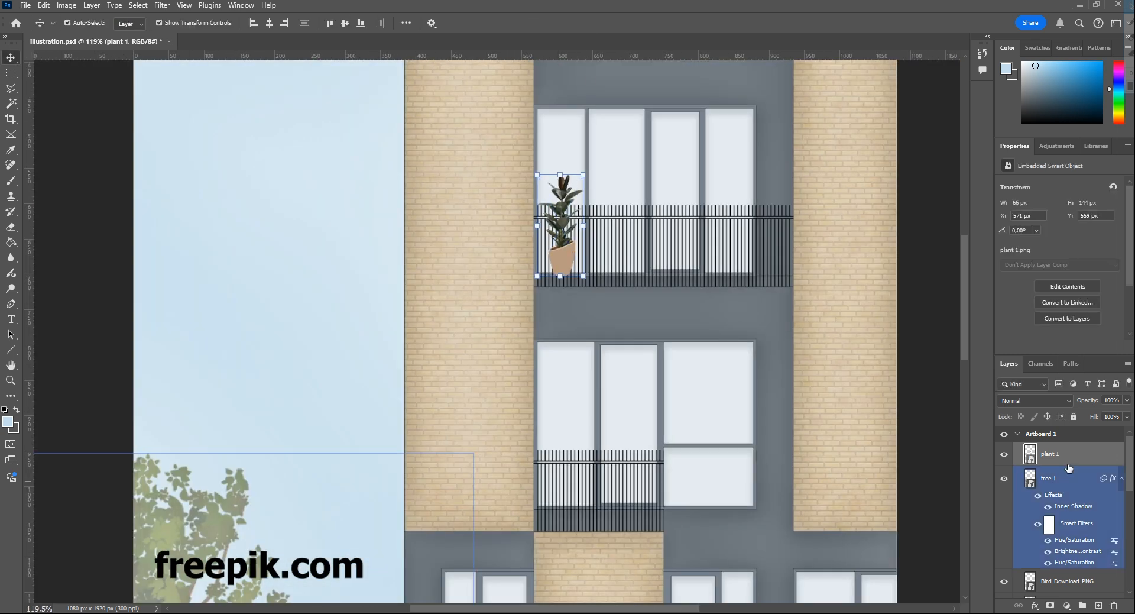
{"action": "scroll", "coordinate": [1089, 532], "scroll_direction": "down", "scroll_amount": 3}
{"action": "scroll", "coordinate": [1089, 532], "scroll_direction": "down", "scroll_amount": 1}
{"action": "mouse_move", "coordinate": [1089, 535]}
{"action": "left_mouse_down"}
{"action": "mouse_move", "coordinate": [1043, 428]}
{"action": "mouse_move", "coordinate": [1052, 454]}
{"action": "left_mouse_up"}
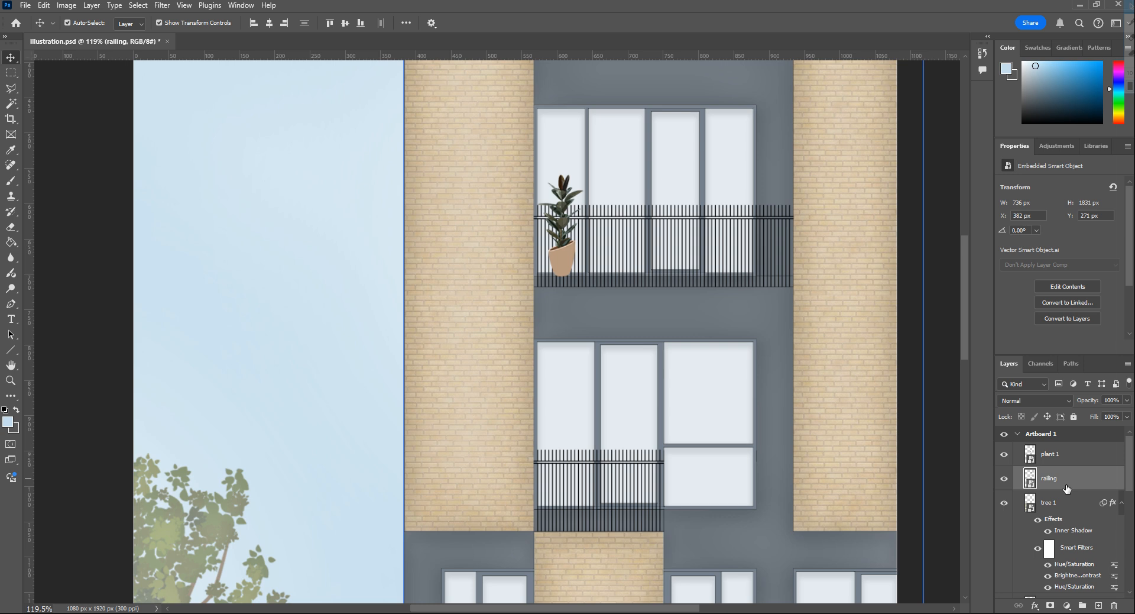
Put tree 1 on top and the plant behind the railing, then place plants on middle and lower balconies.
{"action": "left_click_drag", "start_coordinate": [1056, 502], "coordinate": [1045, 476]}
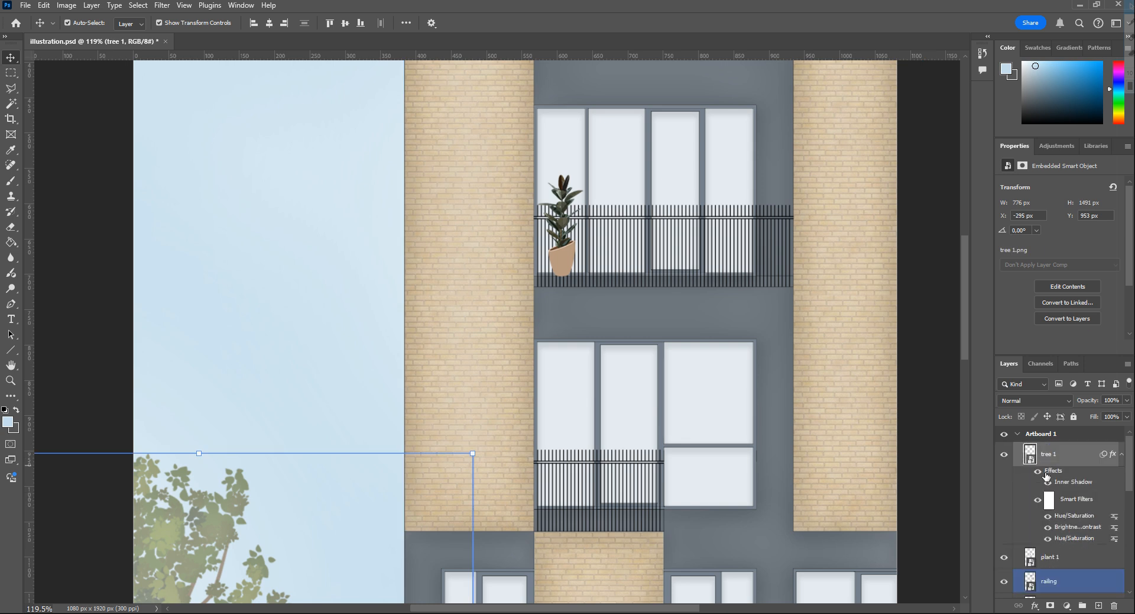
{"action": "left_click_drag", "start_coordinate": [1055, 556], "coordinate": [1088, 578]}
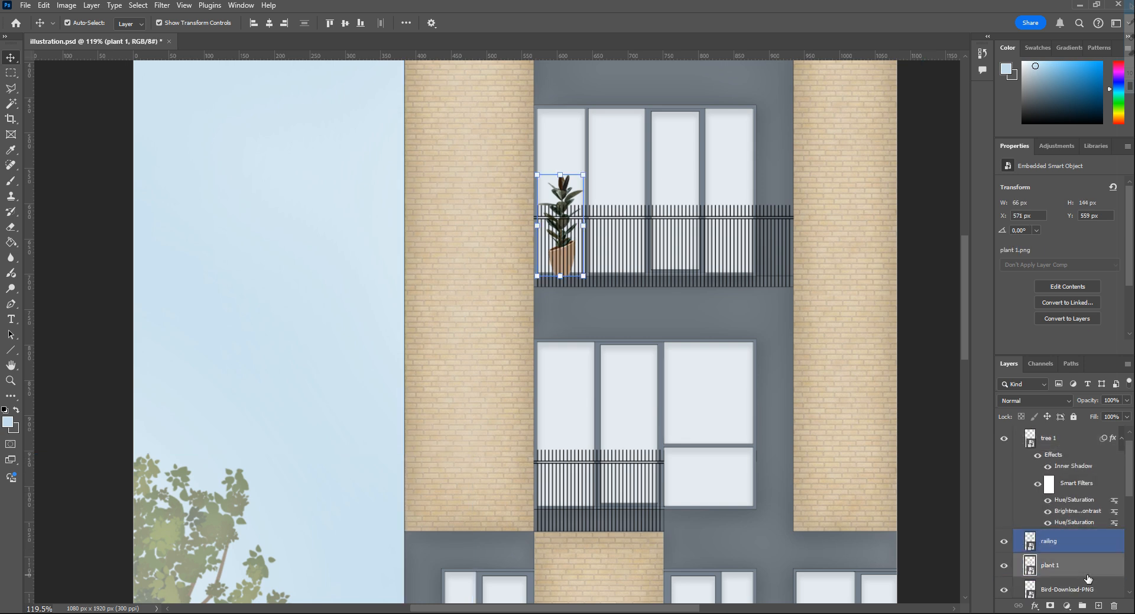
{"action": "scroll", "coordinate": [556, 400], "scroll_direction": "down", "scroll_amount": 3}
{"action": "scroll", "coordinate": [555, 299], "scroll_direction": "up", "scroll_amount": 3}
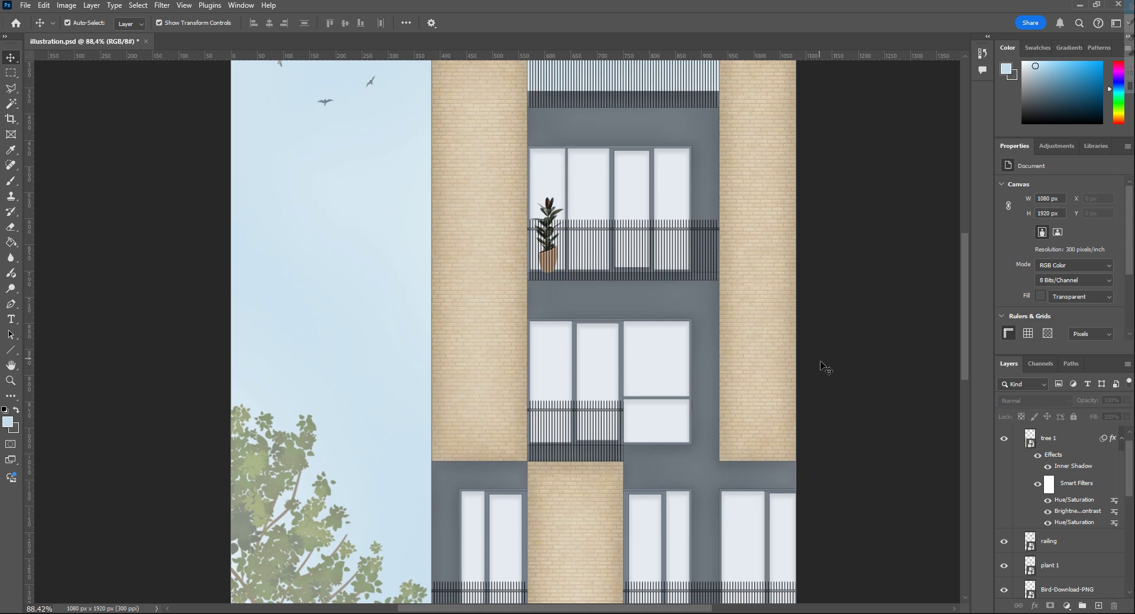
{"action": "scroll", "coordinate": [562, 266], "scroll_direction": "down", "scroll_amount": 5}
{"action": "left_click_drag", "start_coordinate": [387, 532], "coordinate": [596, 398]}
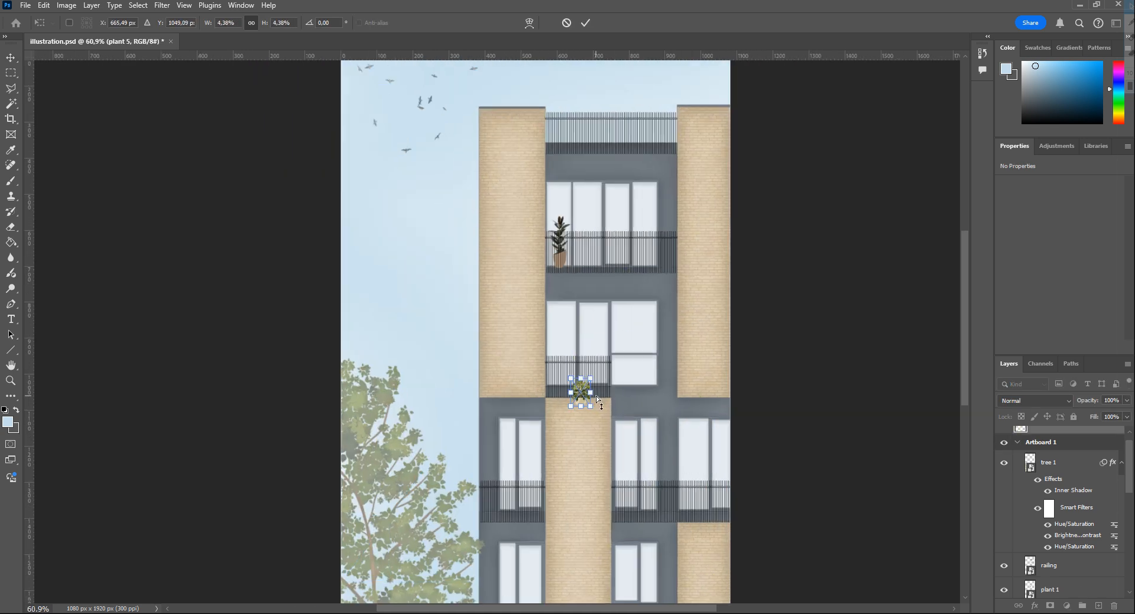
{"action": "key", "text": "Return"}
{"action": "scroll", "coordinate": [608, 317], "scroll_direction": "up", "scroll_amount": 3}
{"action": "scroll", "coordinate": [595, 228], "scroll_direction": "up", "scroll_amount": 5}
{"action": "scroll", "coordinate": [603, 309], "scroll_direction": "down", "scroll_amount": 5}
{"action": "scroll", "coordinate": [246, 590], "scroll_direction": "up", "scroll_amount": 2}
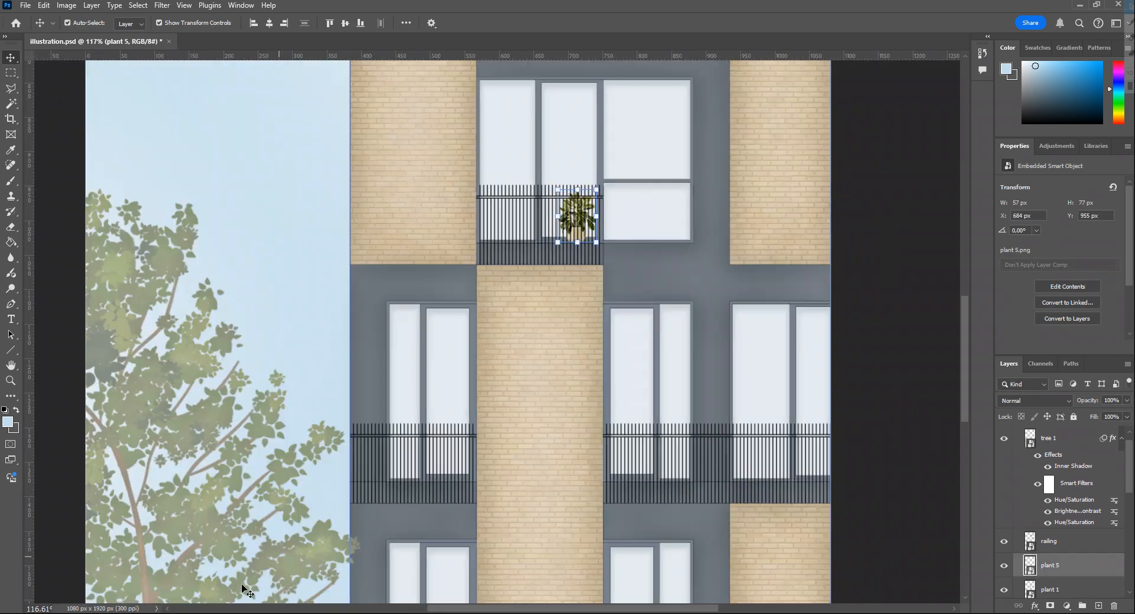
{"action": "scroll", "coordinate": [245, 590], "scroll_direction": "down", "scroll_amount": 3}
{"action": "scroll", "coordinate": [654, 381], "scroll_direction": "up", "scroll_amount": 5}
{"action": "scroll", "coordinate": [481, 367], "scroll_direction": "down", "scroll_amount": 1}
{"action": "scroll", "coordinate": [408, 169], "scroll_direction": "down", "scroll_amount": 3}
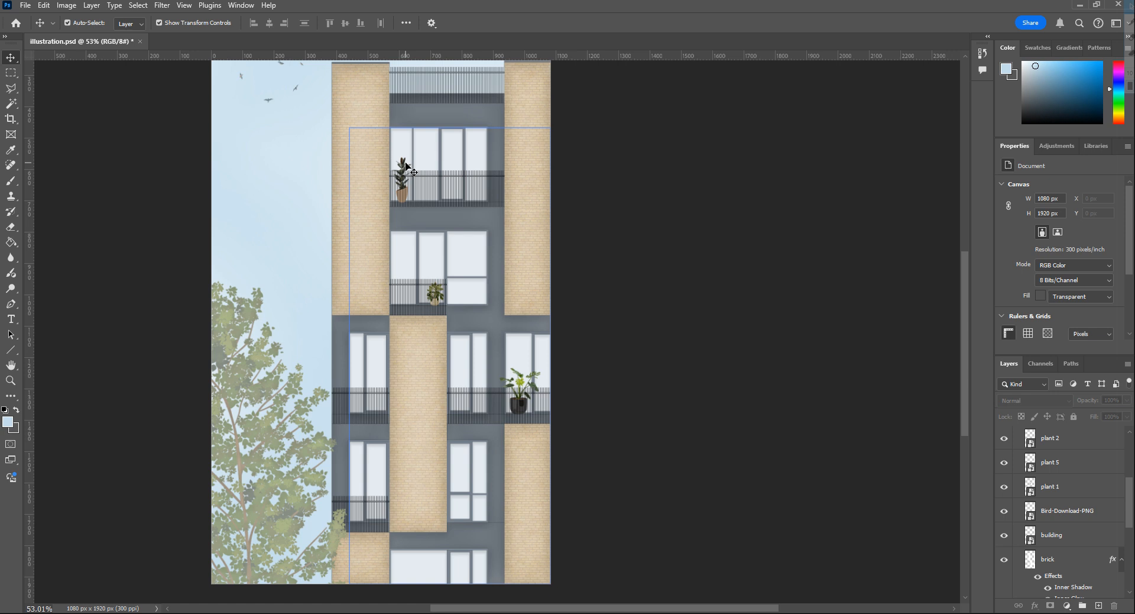
{"action": "left_click_drag", "start_coordinate": [408, 169], "coordinate": [628, 414]}
{"action": "scroll", "coordinate": [434, 468], "scroll_direction": "up", "scroll_amount": 5}
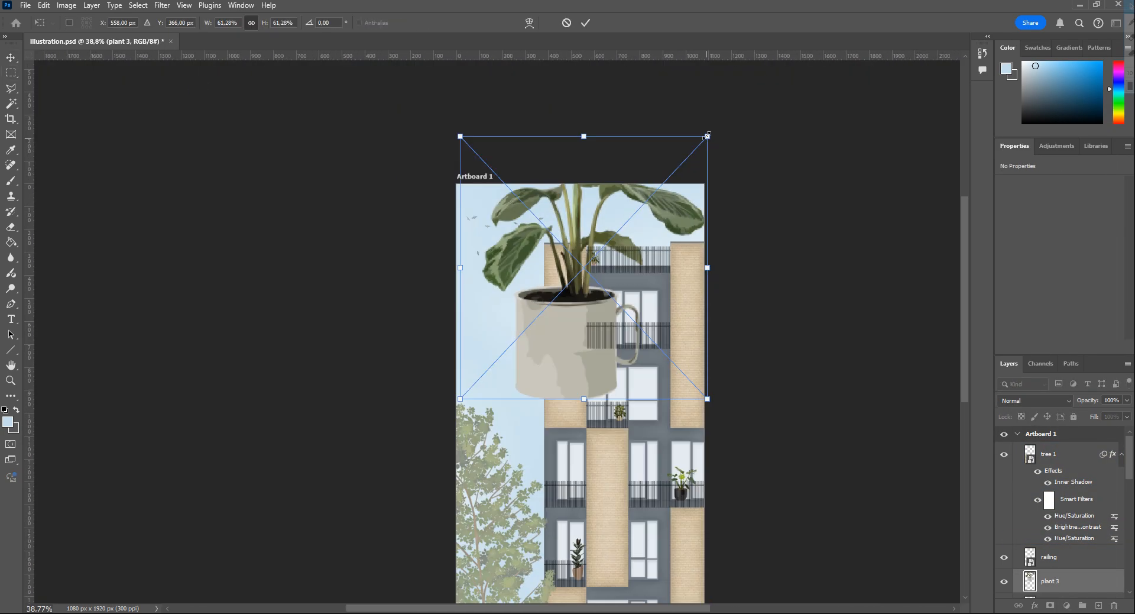
Scale the mug plant onto the top balcony railing and commit it.
{"action": "left_click_drag", "start_coordinate": [707, 136], "coordinate": [622, 235]}
{"action": "scroll", "coordinate": [651, 234], "scroll_direction": "up", "scroll_amount": 4}
{"action": "scroll", "coordinate": [656, 266], "scroll_direction": "up", "scroll_amount": 2}
{"action": "left_click_drag", "start_coordinate": [660, 306], "coordinate": [655, 332]}
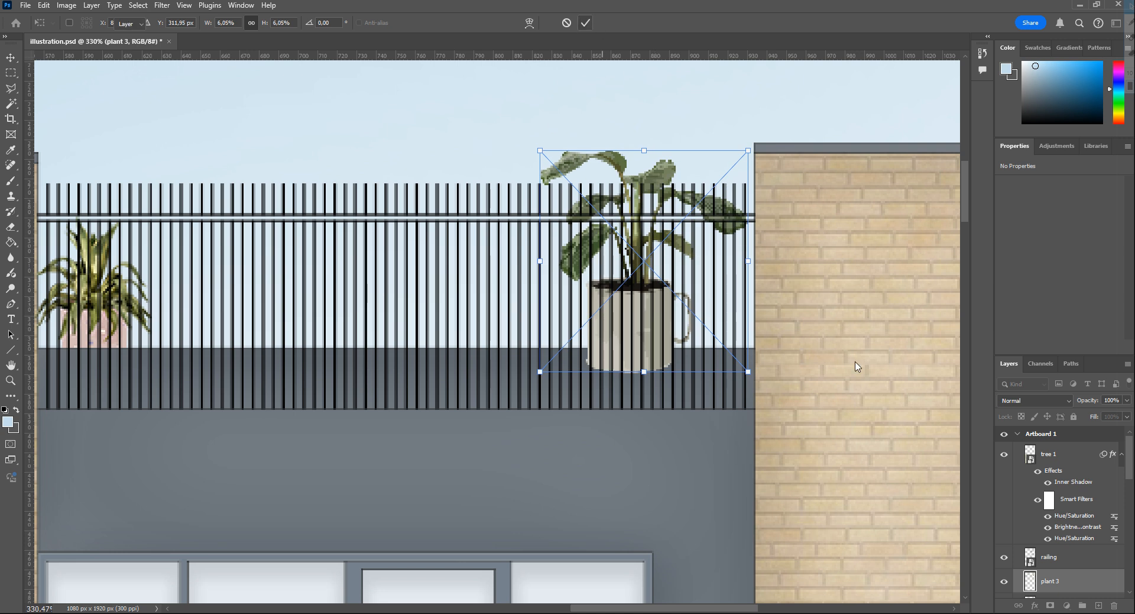
{"action": "key", "text": "Return"}
{"action": "right_click", "coordinate": [1050, 580]}
{"action": "left_click", "coordinate": [1046, 535]}
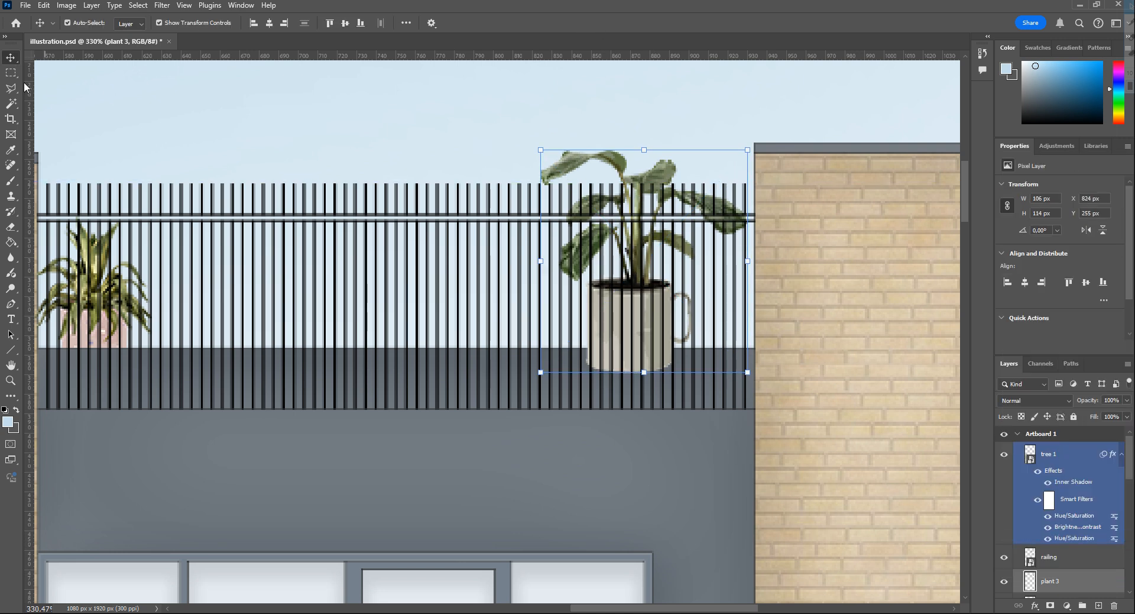
Marquee-select the mug handle, delete it and deselect.
{"action": "left_click", "coordinate": [10, 72]}
{"action": "left_click_drag", "start_coordinate": [673, 284], "coordinate": [717, 371]}
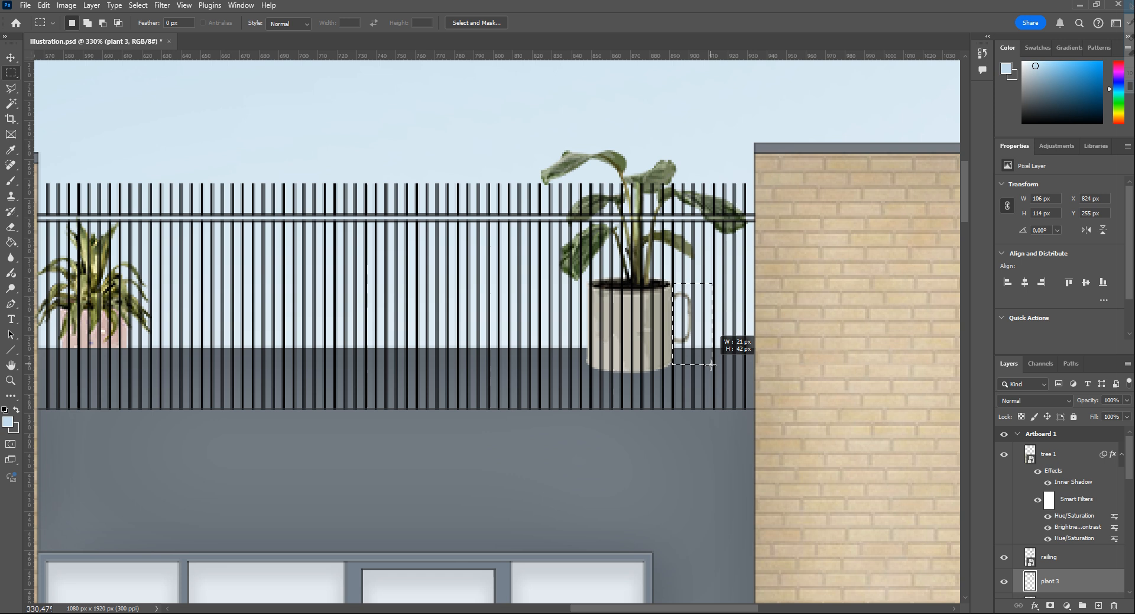
{"action": "key", "text": "Delete"}
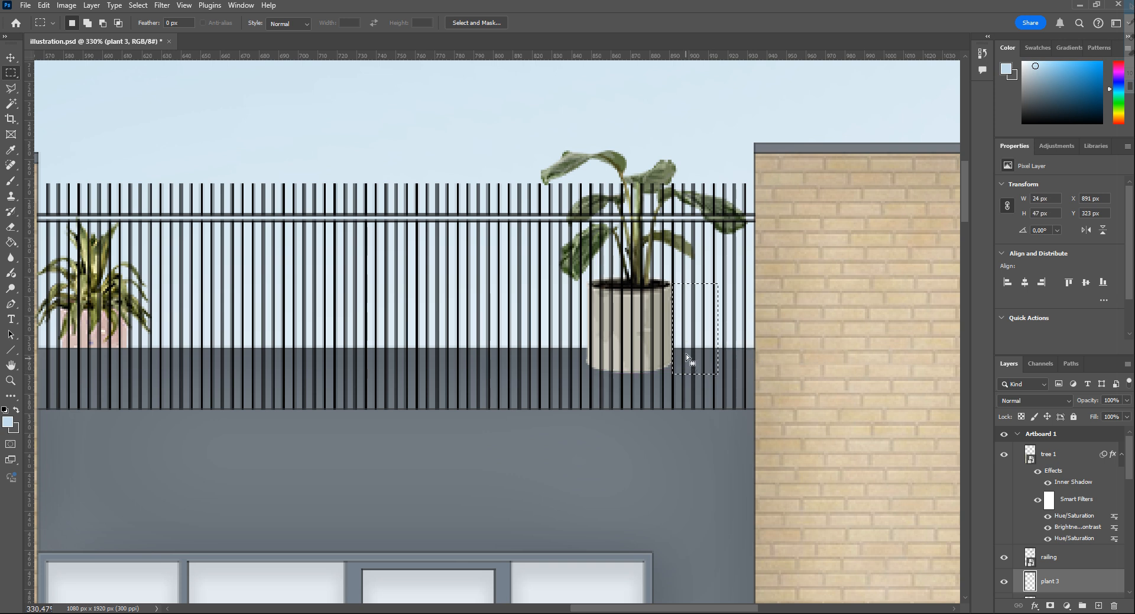
{"action": "key", "text": "ctrl+d"}
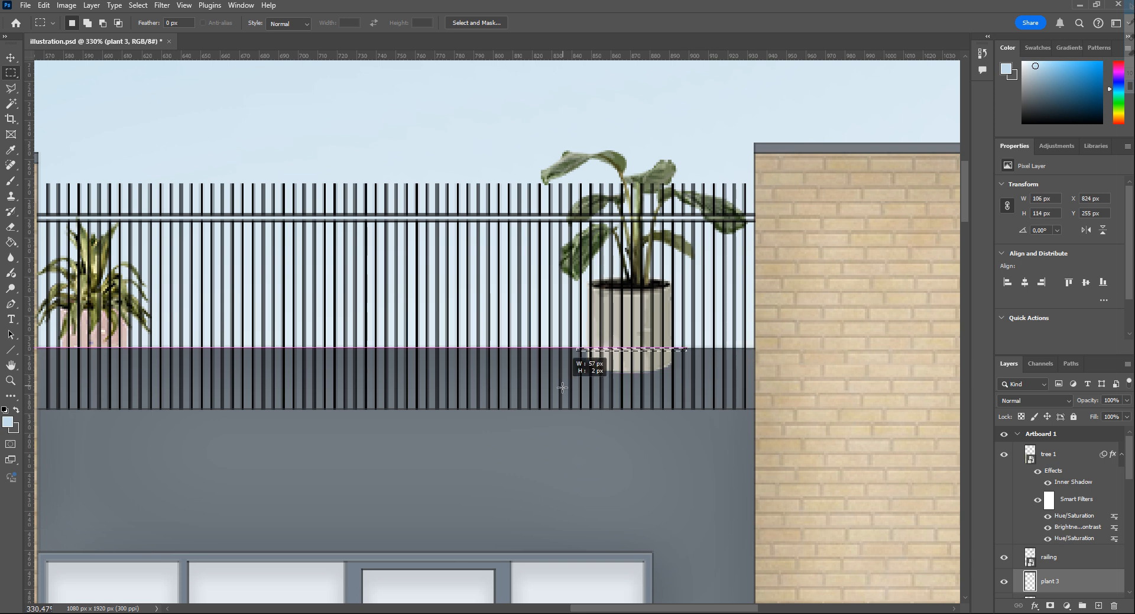
{"action": "key", "text": "v"}
{"action": "scroll", "coordinate": [654, 366], "scroll_direction": "down", "scroll_amount": 5}
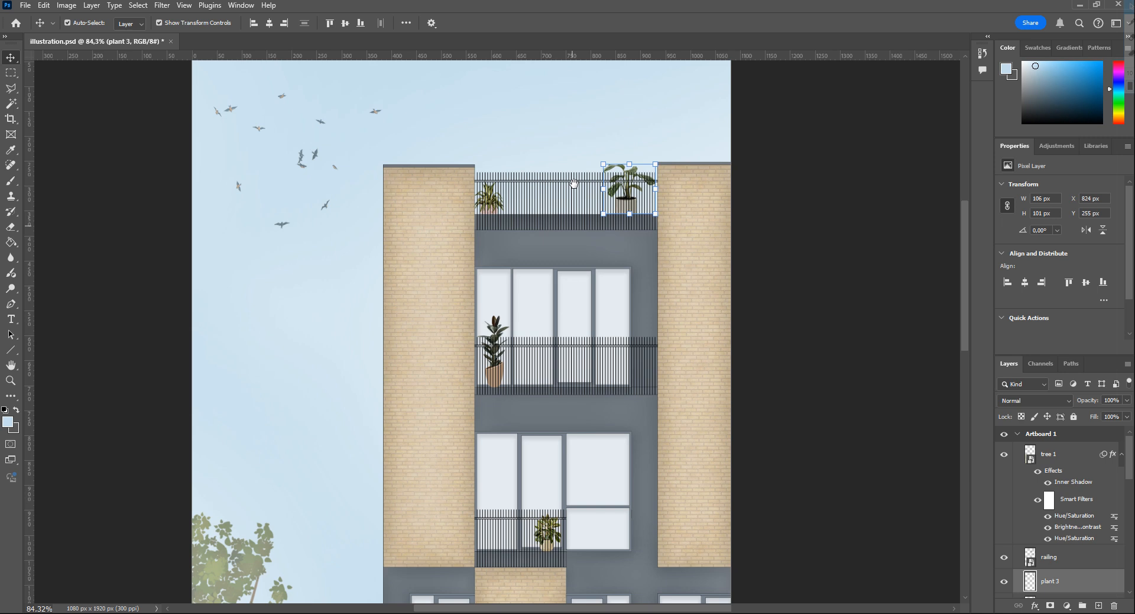
{"action": "scroll", "coordinate": [682, 465], "scroll_direction": "down", "scroll_amount": 2}
{"action": "scroll", "coordinate": [683, 464], "scroll_direction": "down", "scroll_amount": 2}
{"action": "scroll", "coordinate": [682, 465], "scroll_direction": "down", "scroll_amount": 1}
{"action": "scroll", "coordinate": [1065, 515], "scroll_direction": "down", "scroll_amount": 2}
Merge plant 3 and plant 4 into one layer.
{"action": "left_click", "coordinate": [1114, 544], "text": "shift"}
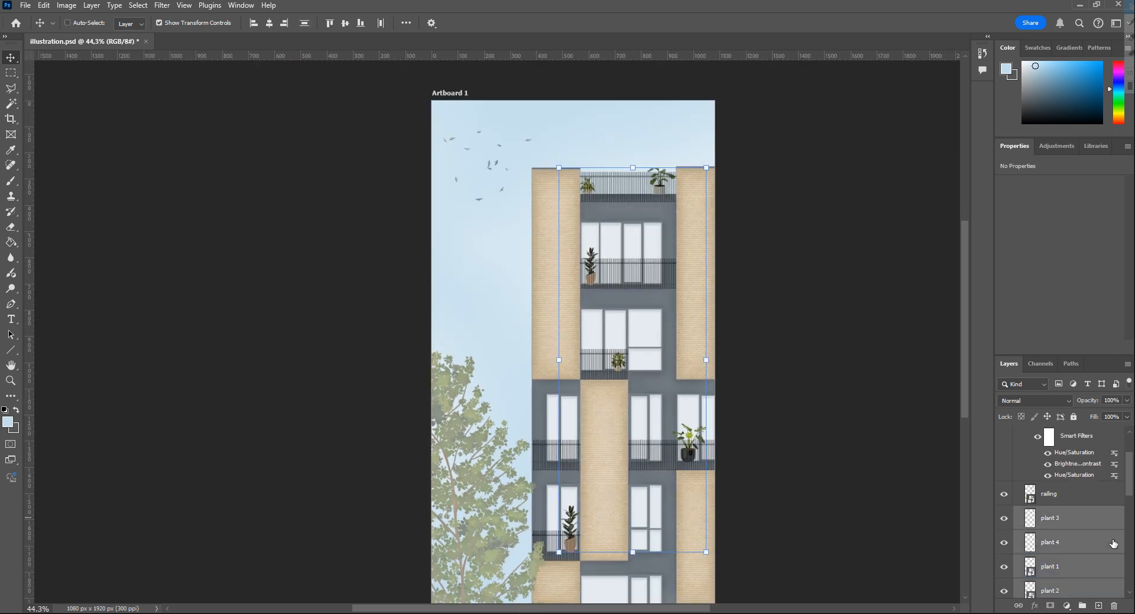
{"action": "right_click", "coordinate": [1090, 539]}
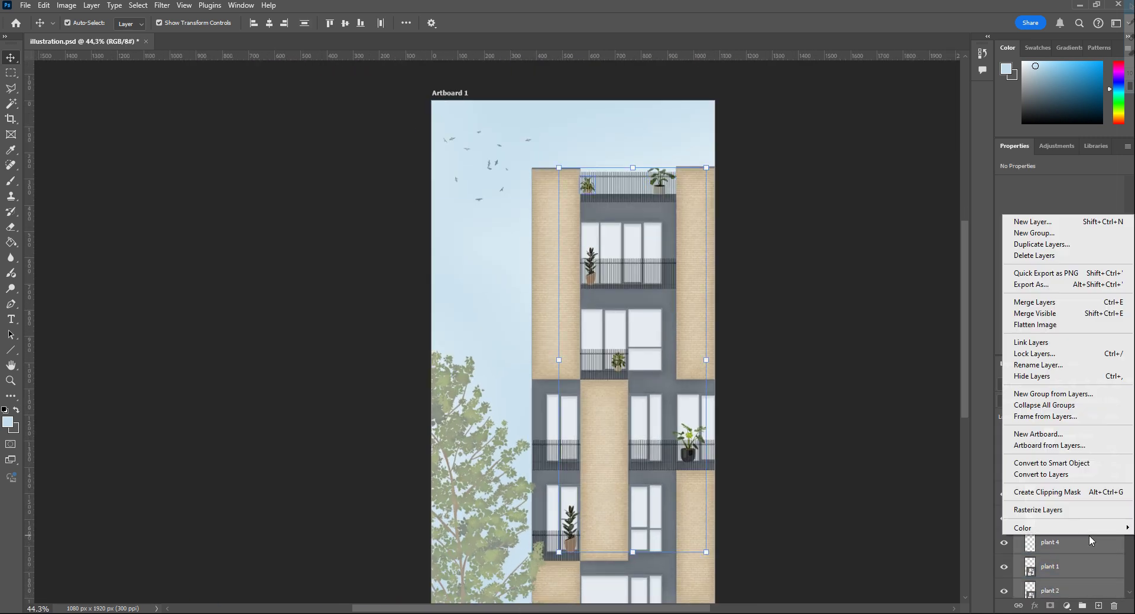
{"action": "left_click", "coordinate": [1057, 302]}
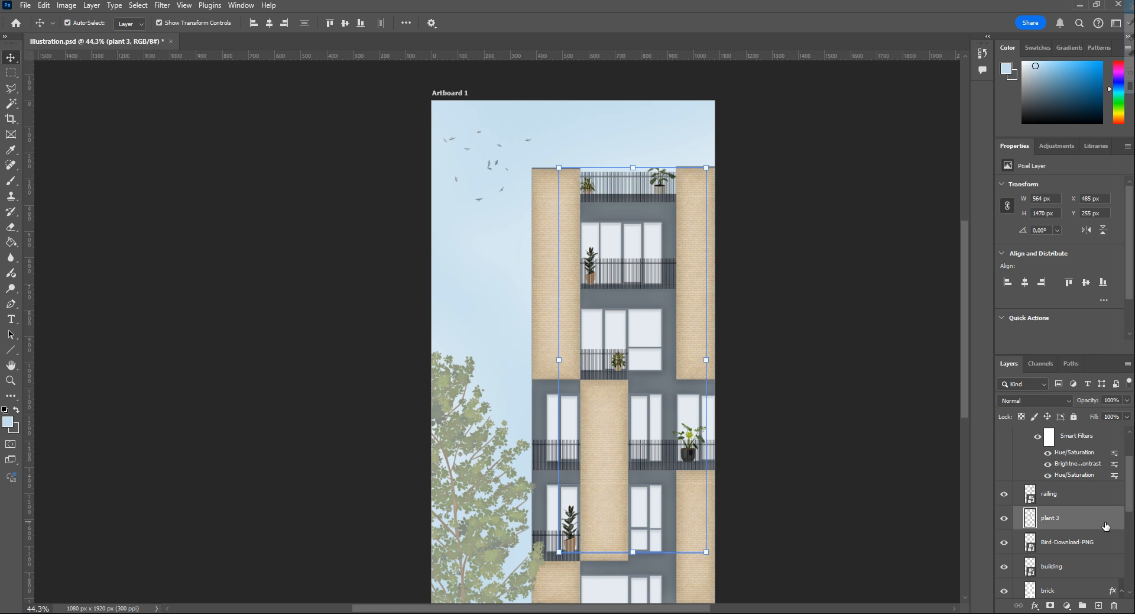
{"action": "scroll", "coordinate": [775, 497], "scroll_direction": "left", "scroll_amount": 1}
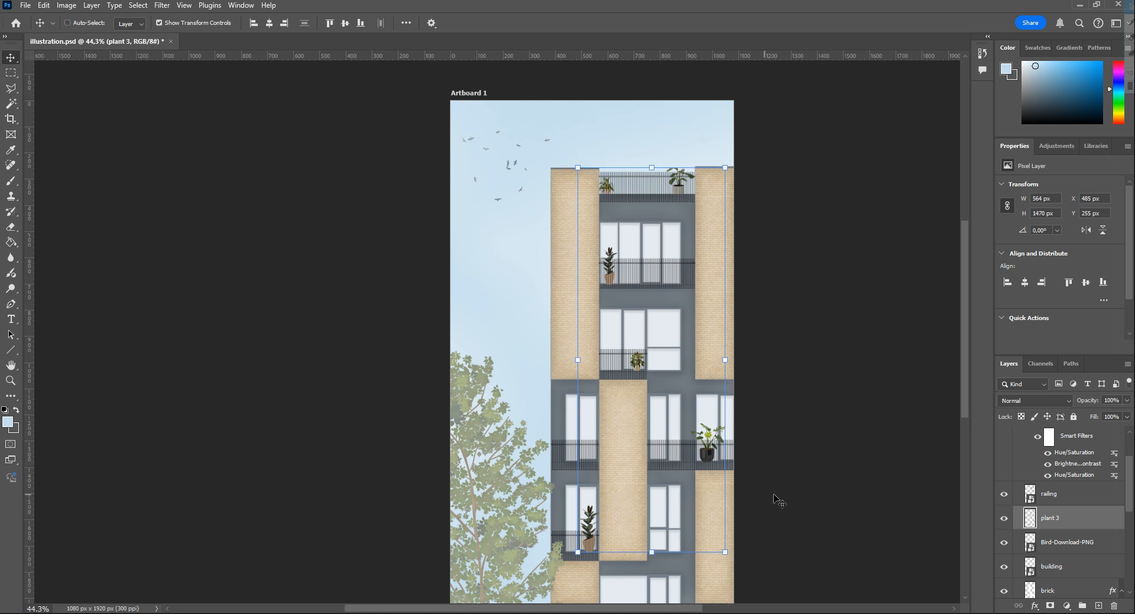
{"action": "scroll", "coordinate": [776, 498], "scroll_direction": "up", "scroll_amount": 1}
{"action": "left_click", "coordinate": [65, 6]}
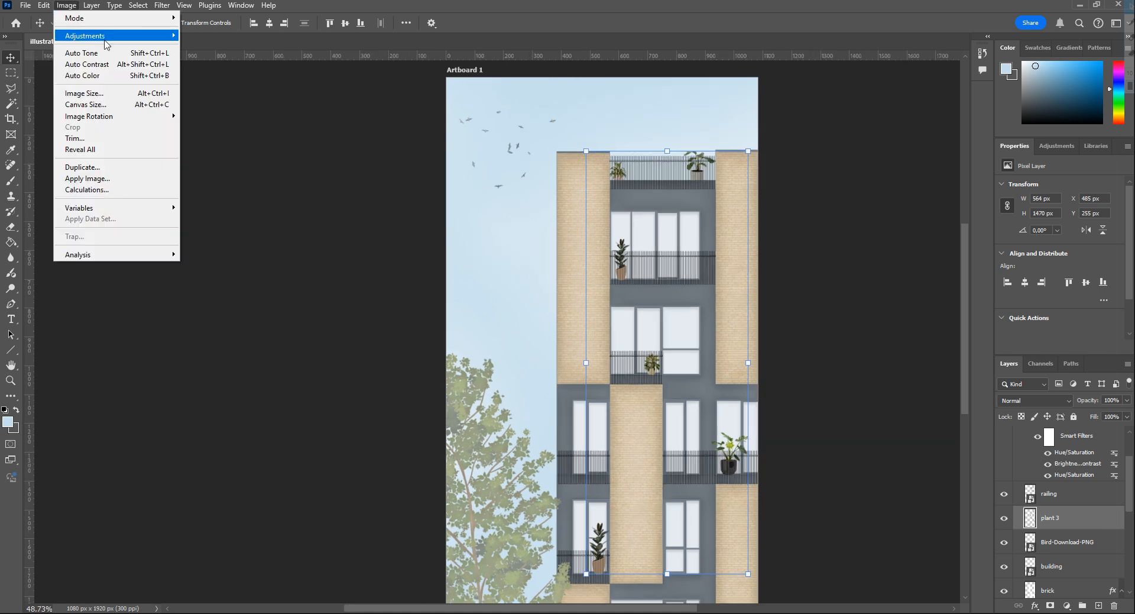
{"action": "left_click", "coordinate": [222, 33]}
{"action": "key", "text": "Escape"}
{"action": "left_click", "coordinate": [66, 6]}
Shift the plants' hue and strengthen a warm Multiply colour overlay.
{"action": "key", "text": "ctrl+u"}
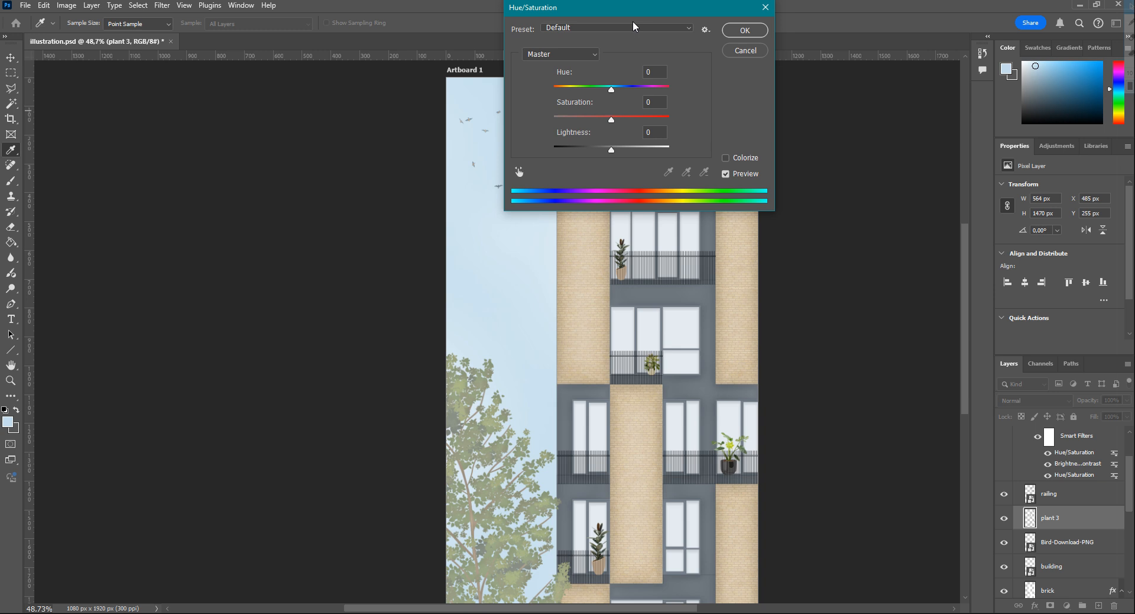
{"action": "left_click_drag", "start_coordinate": [632, 20], "coordinate": [336, 141]}
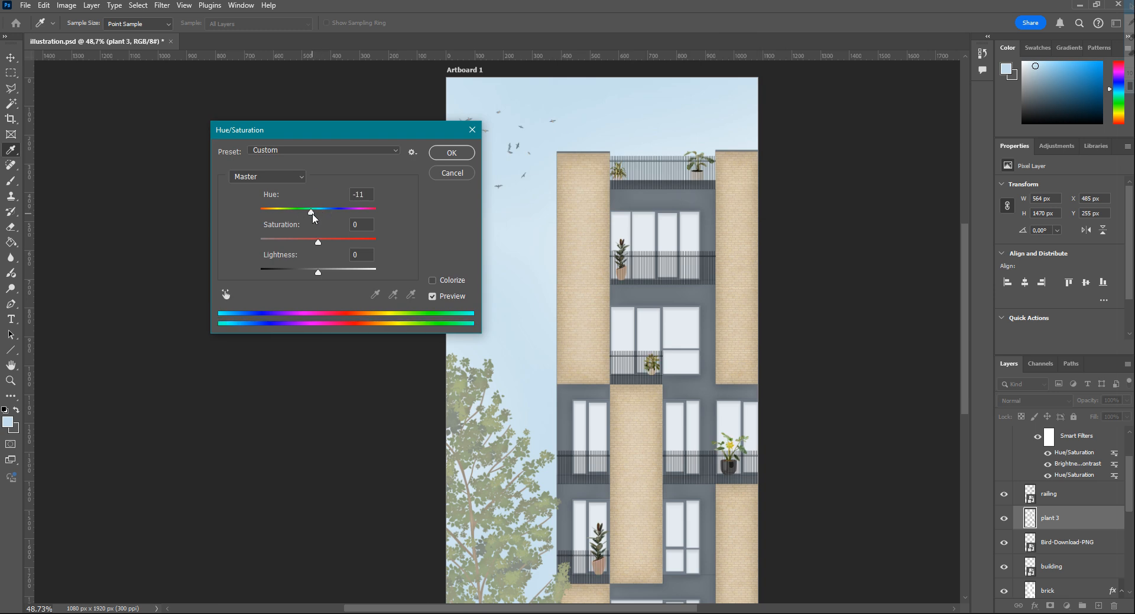
{"action": "left_click_drag", "start_coordinate": [884, 103], "coordinate": [979, 103]}
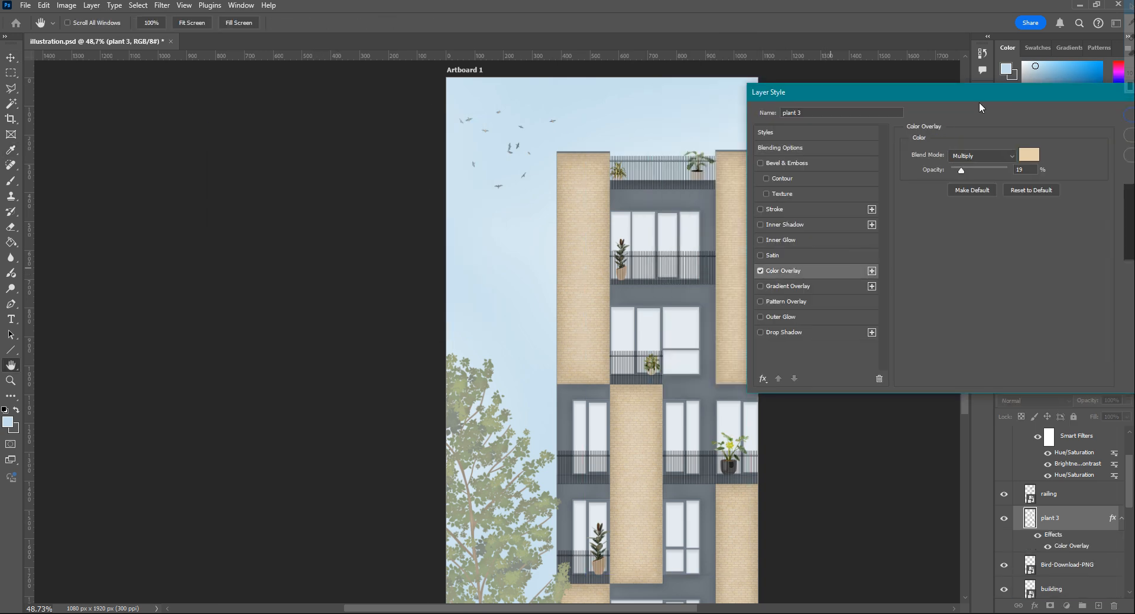
{"action": "left_click_drag", "start_coordinate": [283, 168], "coordinate": [300, 169]}
Apply Hue/Saturation to the plants: Saturation -26, Lightness +27.
{"action": "key", "text": "Return"}
{"action": "left_click", "coordinate": [66, 5]}
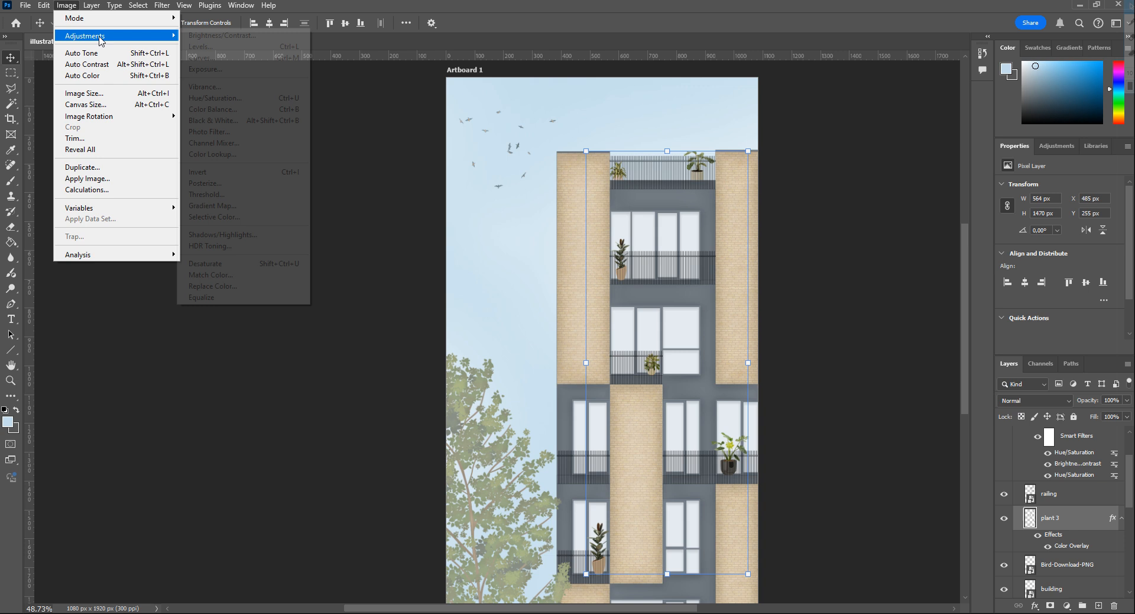
{"action": "left_click", "coordinate": [213, 89]}
{"action": "mouse_move", "coordinate": [319, 241]}
{"action": "left_mouse_down"}
{"action": "mouse_move", "coordinate": [334, 243]}
{"action": "mouse_move", "coordinate": [337, 274]}
{"action": "left_mouse_up"}
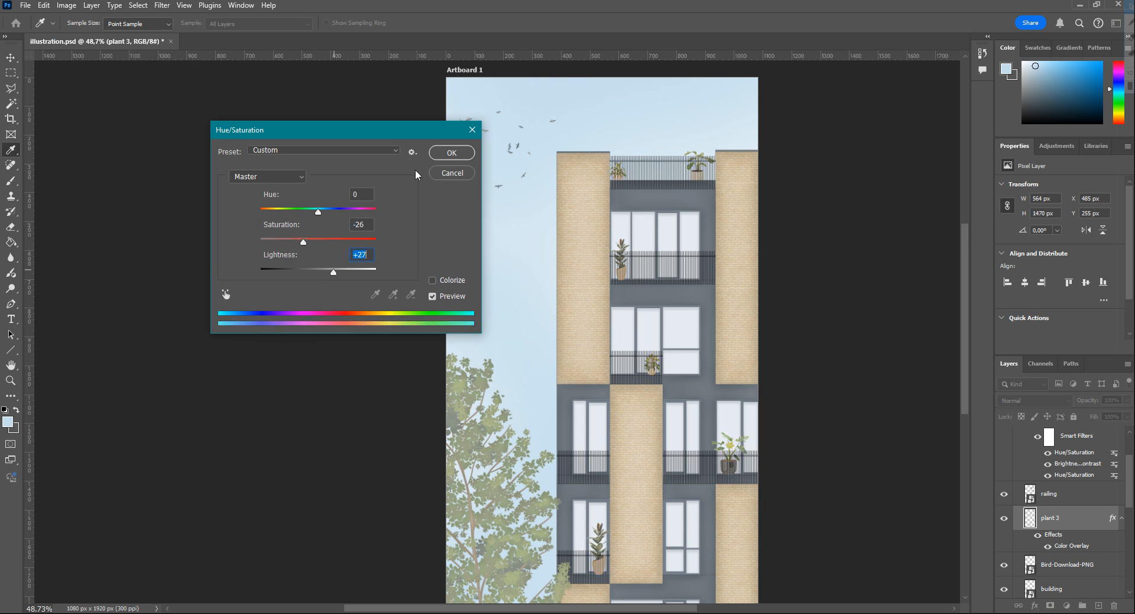
{"action": "key", "text": "Return"}
{"action": "left_click", "coordinate": [798, 399]}
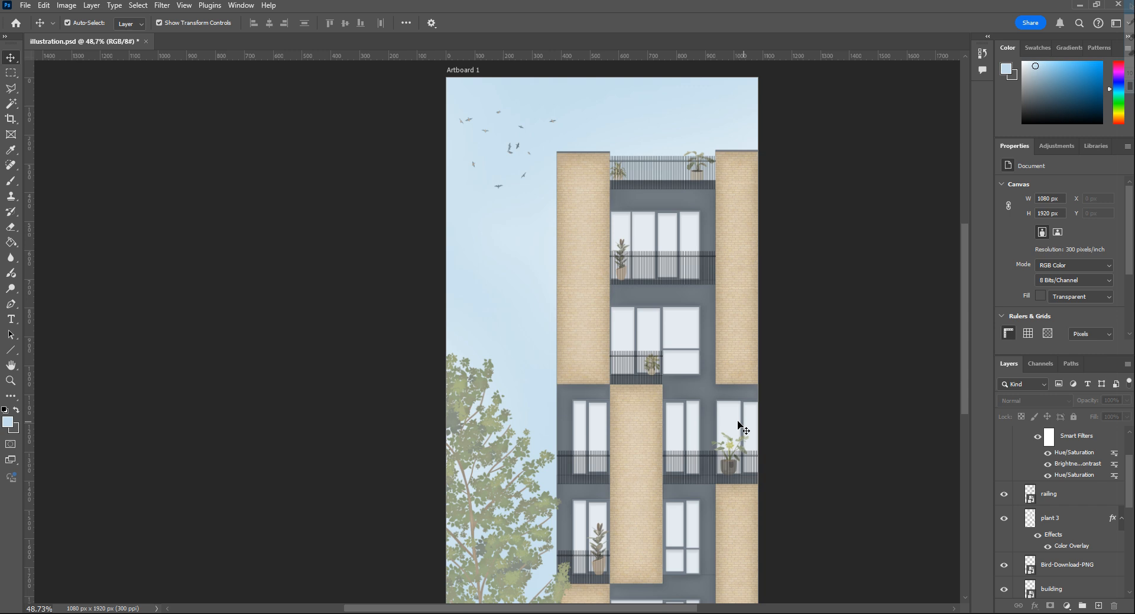
{"action": "scroll", "coordinate": [674, 408], "scroll_direction": "up", "scroll_amount": 3}
{"action": "scroll", "coordinate": [684, 421], "scroll_direction": "down", "scroll_amount": 3}
{"action": "scroll", "coordinate": [666, 392], "scroll_direction": "down", "scroll_amount": 1}
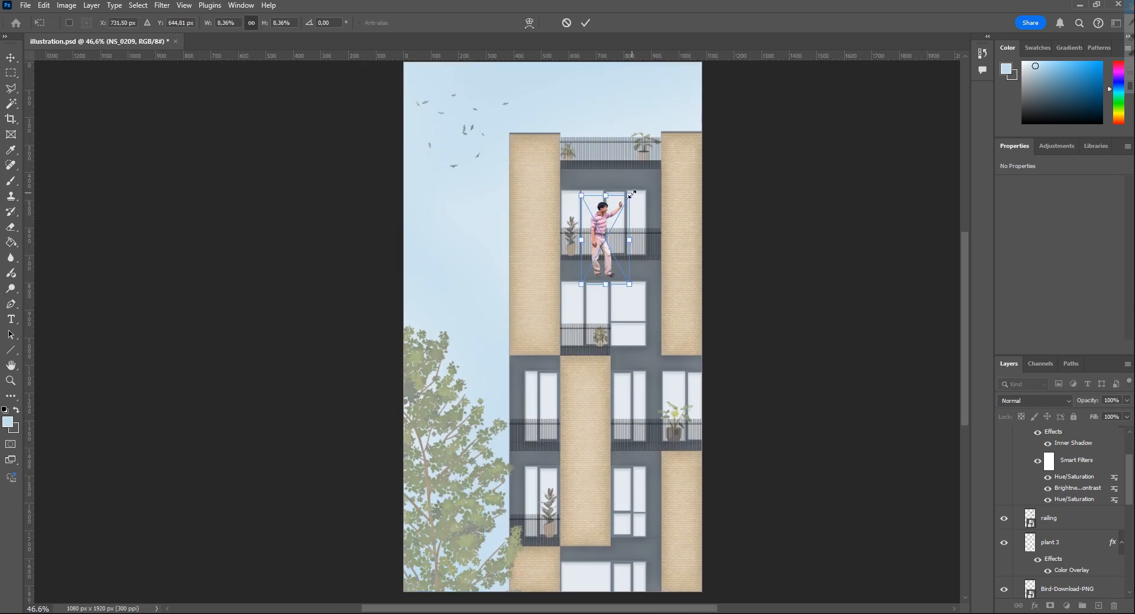
Scale the waving man and the woman onto the upper balcony and commit both.
{"action": "left_click_drag", "start_coordinate": [583, 166], "coordinate": [602, 204]}
{"action": "scroll", "coordinate": [595, 231], "scroll_direction": "up", "scroll_amount": 3}
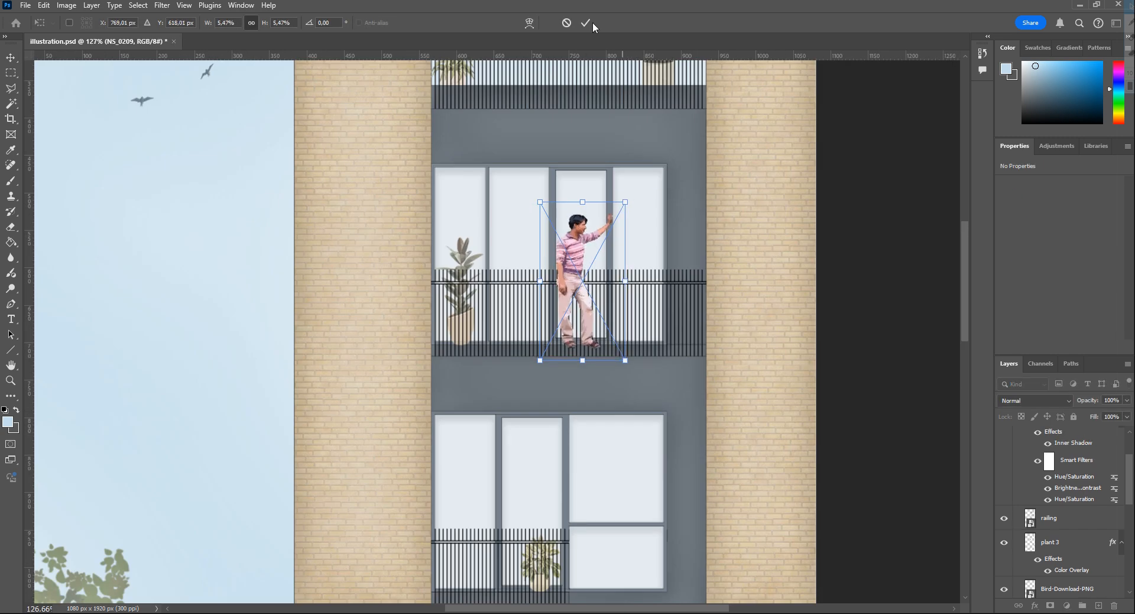
{"action": "key", "text": "Return"}
{"action": "key", "text": "m"}
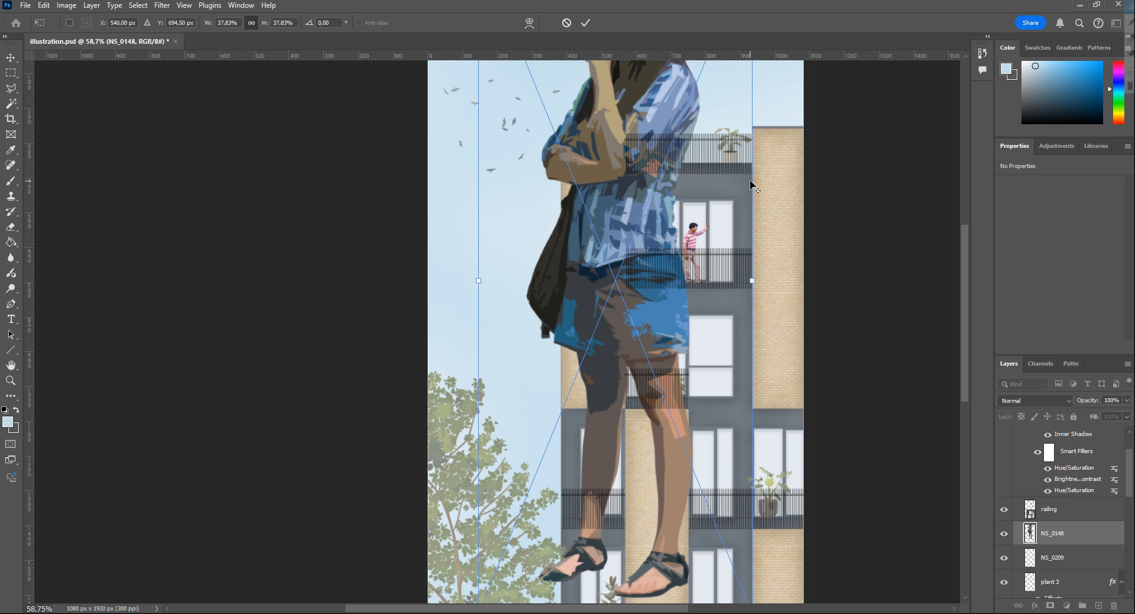
{"action": "scroll", "coordinate": [709, 221], "scroll_direction": "down", "scroll_amount": 3}
{"action": "mouse_move", "coordinate": [762, 168]}
{"action": "left_mouse_down"}
{"action": "mouse_move", "coordinate": [733, 223]}
{"action": "mouse_move", "coordinate": [734, 246]}
{"action": "left_mouse_up"}
{"action": "scroll", "coordinate": [733, 221], "scroll_direction": "up", "scroll_amount": 3}
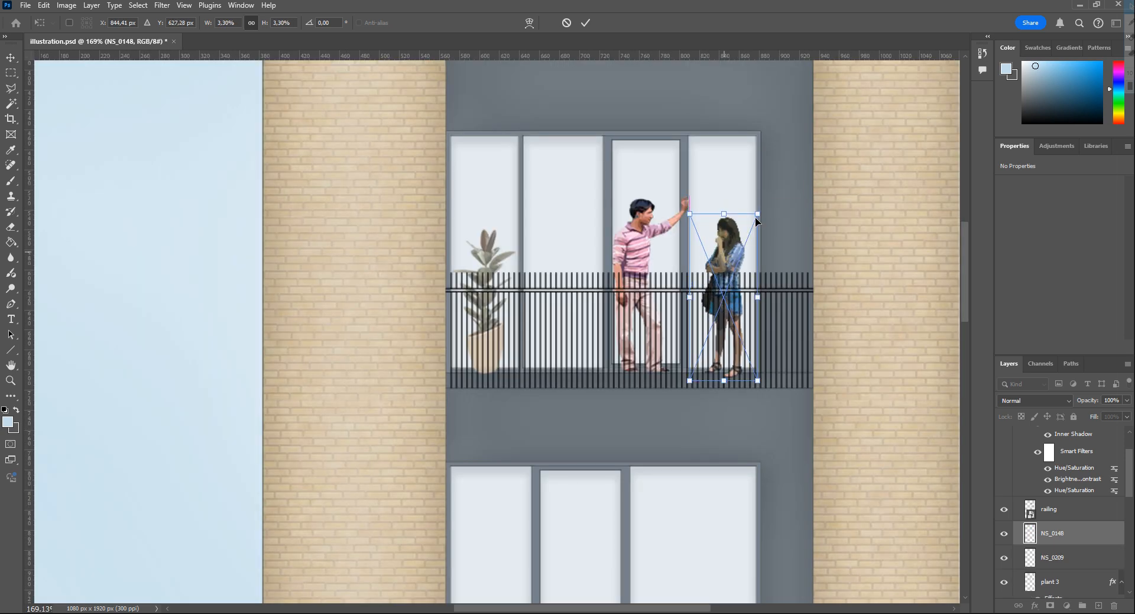
{"action": "scroll", "coordinate": [743, 342], "scroll_direction": "up", "scroll_amount": 3}
{"action": "key", "text": "Return"}
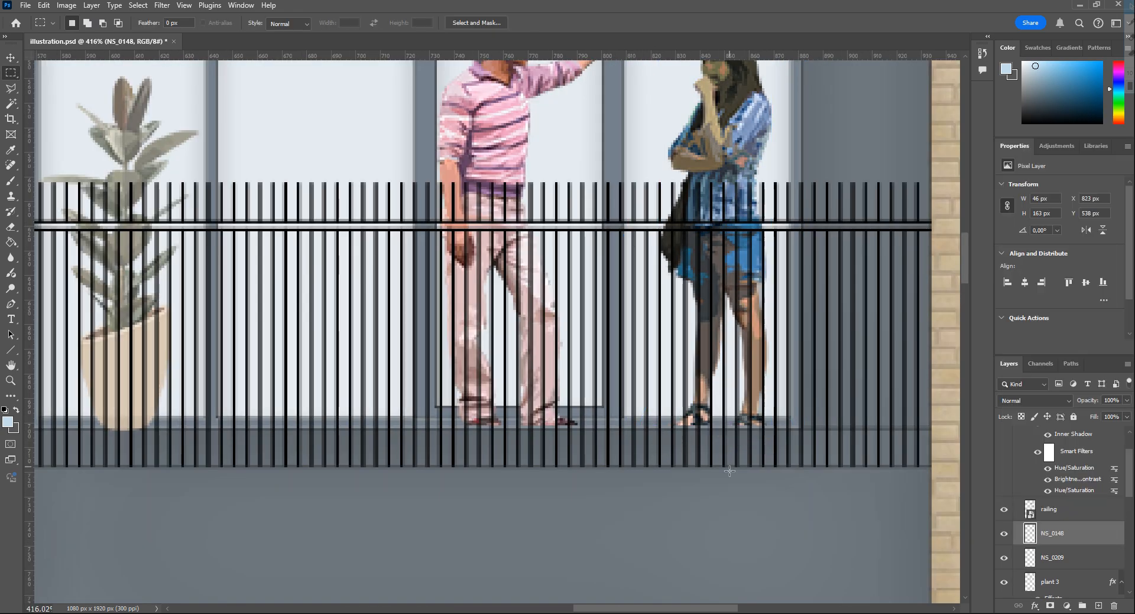
{"action": "scroll", "coordinate": [729, 471], "scroll_direction": "down", "scroll_amount": 5}
Paste a man onto the lower-left balcony, then start scaling a seated woman into a window.
{"action": "key", "text": "ctrl+v"}
{"action": "mouse_move", "coordinate": [620, 532]}
{"action": "left_mouse_down"}
{"action": "mouse_move", "coordinate": [621, 406]}
{"action": "mouse_move", "coordinate": [732, 185]}
{"action": "mouse_move", "coordinate": [715, 125]}
{"action": "mouse_move", "coordinate": [578, 542]}
{"action": "left_mouse_up"}
{"action": "scroll", "coordinate": [578, 541], "scroll_direction": "up", "scroll_amount": 5}
{"action": "left_click_drag", "start_coordinate": [578, 370], "coordinate": [578, 381]}
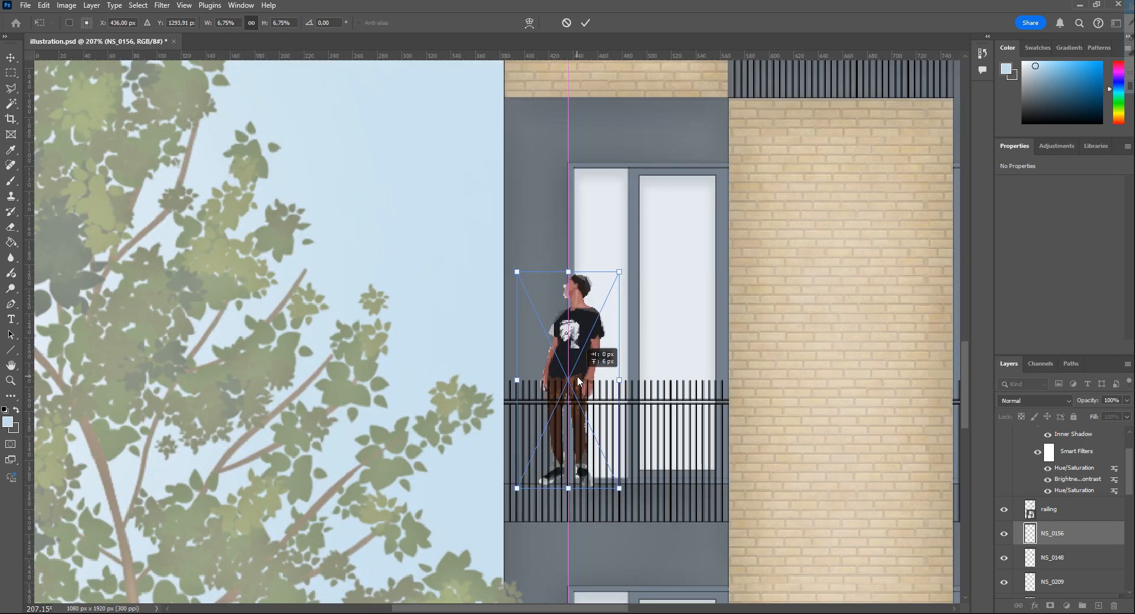
{"action": "key", "text": "Return"}
{"action": "scroll", "coordinate": [632, 429], "scroll_direction": "down", "scroll_amount": 5}
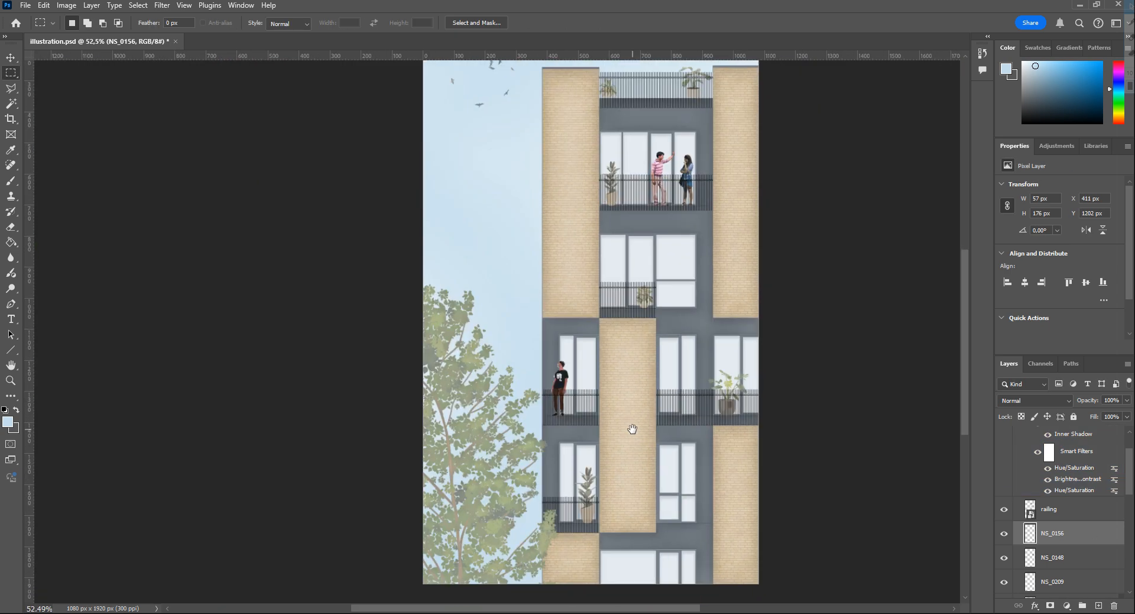
{"action": "scroll", "coordinate": [633, 429], "scroll_direction": "up", "scroll_amount": 2}
{"action": "key", "text": "ctrl+v"}
{"action": "mouse_move", "coordinate": [347, 563]}
{"action": "left_mouse_down"}
{"action": "mouse_move", "coordinate": [382, 319]}
{"action": "mouse_move", "coordinate": [490, 380]}
{"action": "mouse_move", "coordinate": [372, 293]}
{"action": "mouse_move", "coordinate": [484, 427]}
{"action": "left_mouse_up"}
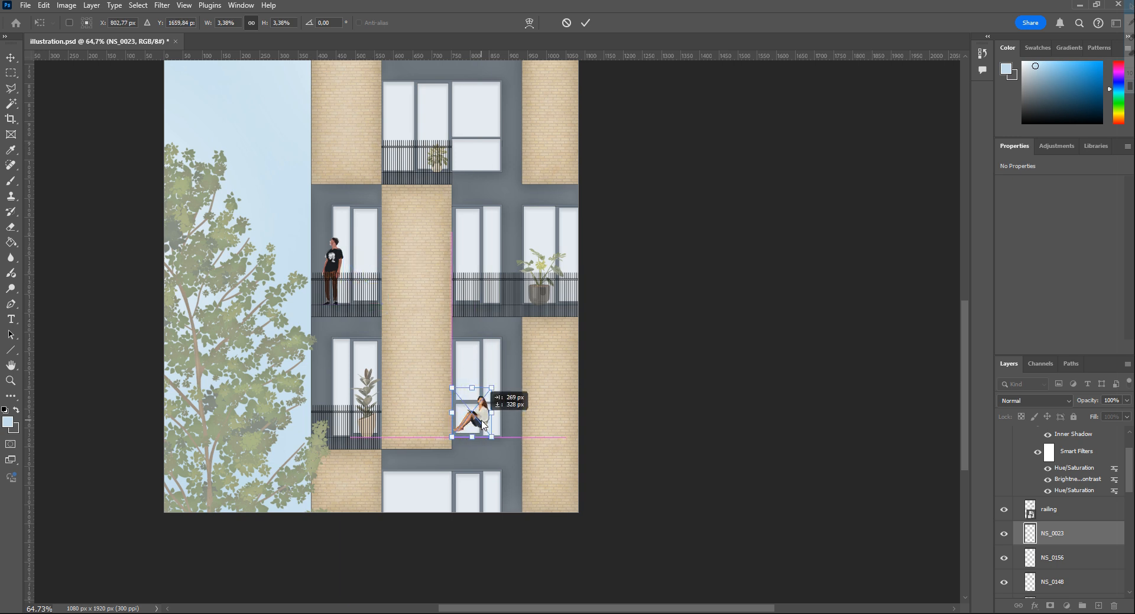
{"action": "scroll", "coordinate": [483, 427], "scroll_direction": "up", "scroll_amount": 4}
{"action": "scroll", "coordinate": [484, 426], "scroll_direction": "up", "scroll_amount": 4}
Mirror the seated woman horizontally, nudge her down onto the windowsill and confirm the transform.
{"action": "right_click", "coordinate": [479, 398]}
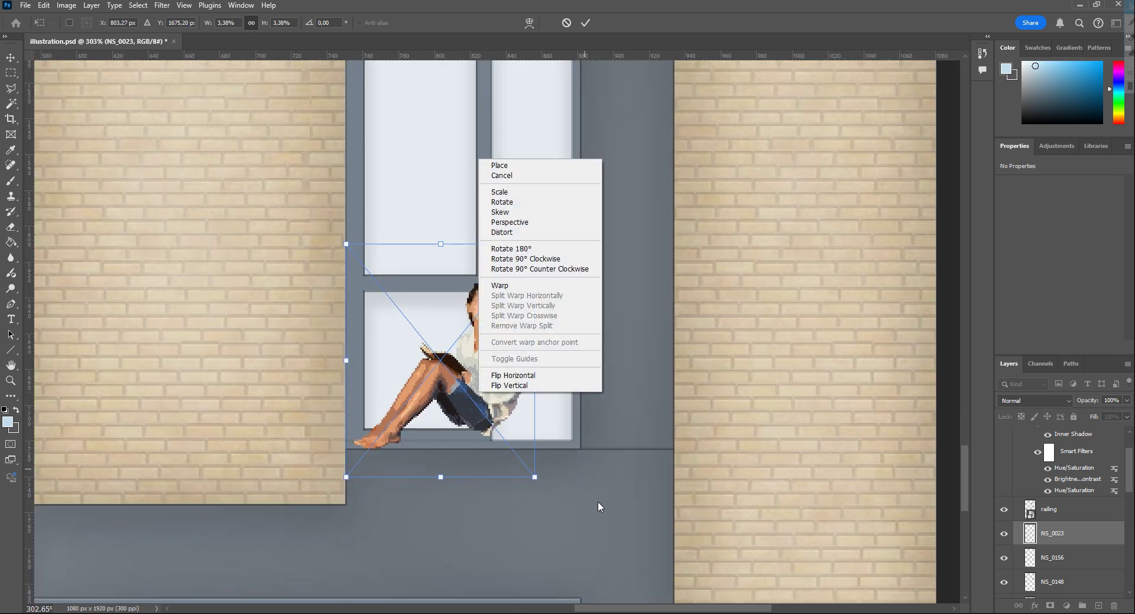
{"action": "left_click", "coordinate": [531, 375]}
{"action": "left_click_drag", "start_coordinate": [406, 390], "coordinate": [407, 396]}
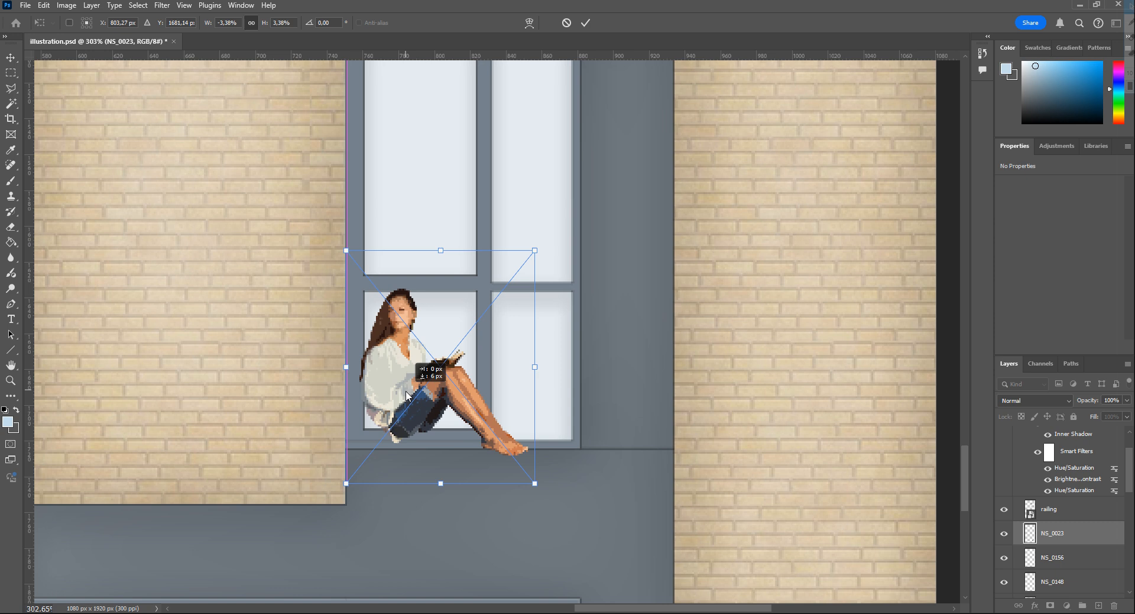
{"action": "key", "text": "Return"}
{"action": "scroll", "coordinate": [1064, 487], "scroll_direction": "down", "scroll_amount": 3}
{"action": "mouse_move", "coordinate": [1069, 458]}
{"action": "left_mouse_down"}
{"action": "mouse_move", "coordinate": [1069, 563]}
{"action": "mouse_move", "coordinate": [1077, 530]}
{"action": "mouse_move", "coordinate": [1077, 543]}
{"action": "left_mouse_up"}
Put the woman's layer beneath the slightly more transparent glass and rasterize her image.
{"action": "left_click", "coordinate": [1051, 514]}
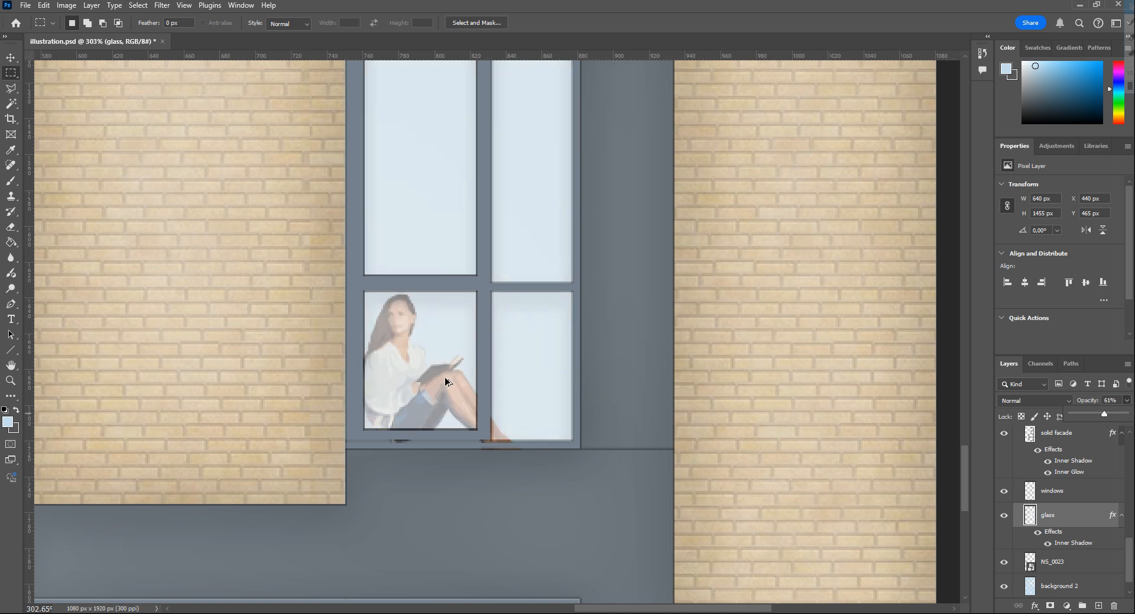
{"action": "scroll", "coordinate": [443, 381], "scroll_direction": "down", "scroll_amount": 3}
{"action": "scroll", "coordinate": [422, 388], "scroll_direction": "down", "scroll_amount": 2}
{"action": "scroll", "coordinate": [422, 389], "scroll_direction": "down", "scroll_amount": 2}
{"action": "scroll", "coordinate": [423, 389], "scroll_direction": "down", "scroll_amount": 1}
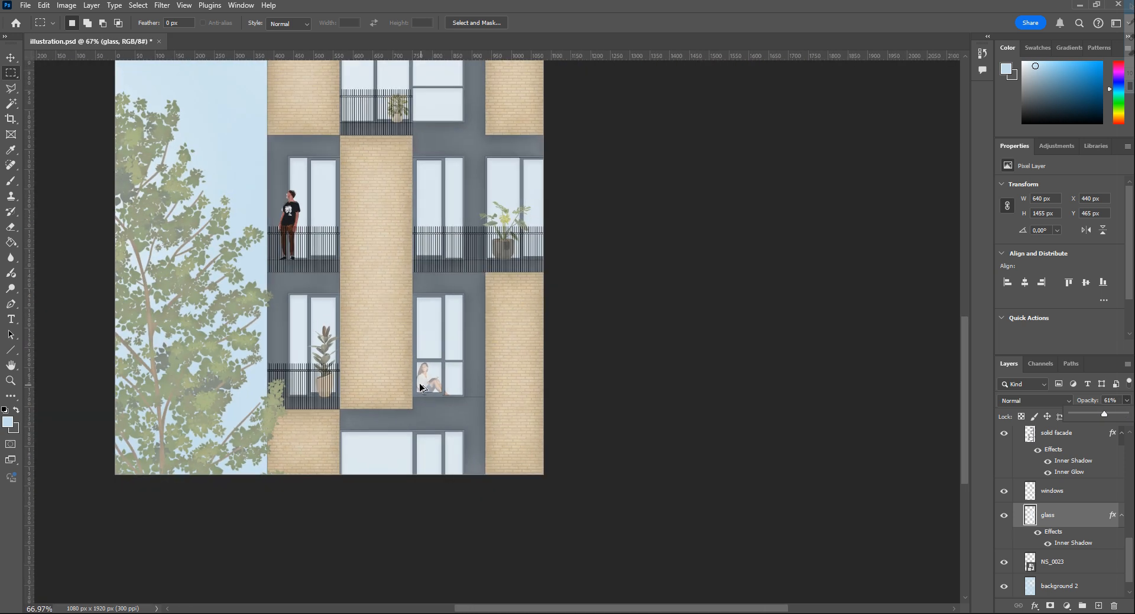
{"action": "scroll", "coordinate": [422, 388], "scroll_direction": "down", "scroll_amount": 2}
{"action": "scroll", "coordinate": [450, 441], "scroll_direction": "up", "scroll_amount": 3}
{"action": "scroll", "coordinate": [450, 442], "scroll_direction": "up", "scroll_amount": 2}
{"action": "scroll", "coordinate": [446, 443], "scroll_direction": "up", "scroll_amount": 2}
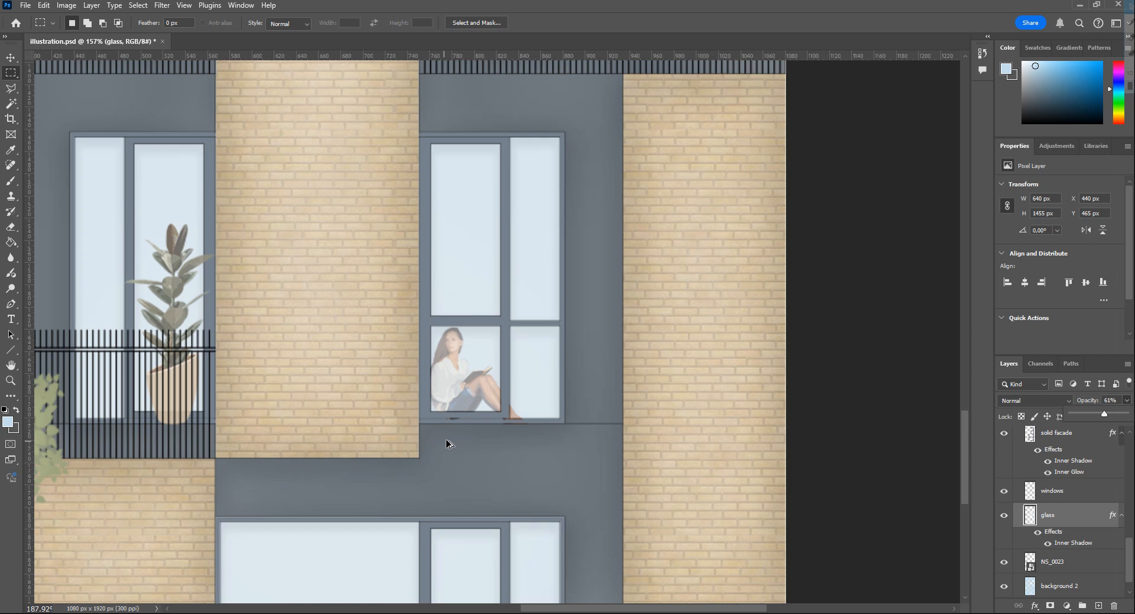
{"action": "scroll", "coordinate": [538, 390], "scroll_direction": "up", "scroll_amount": 1}
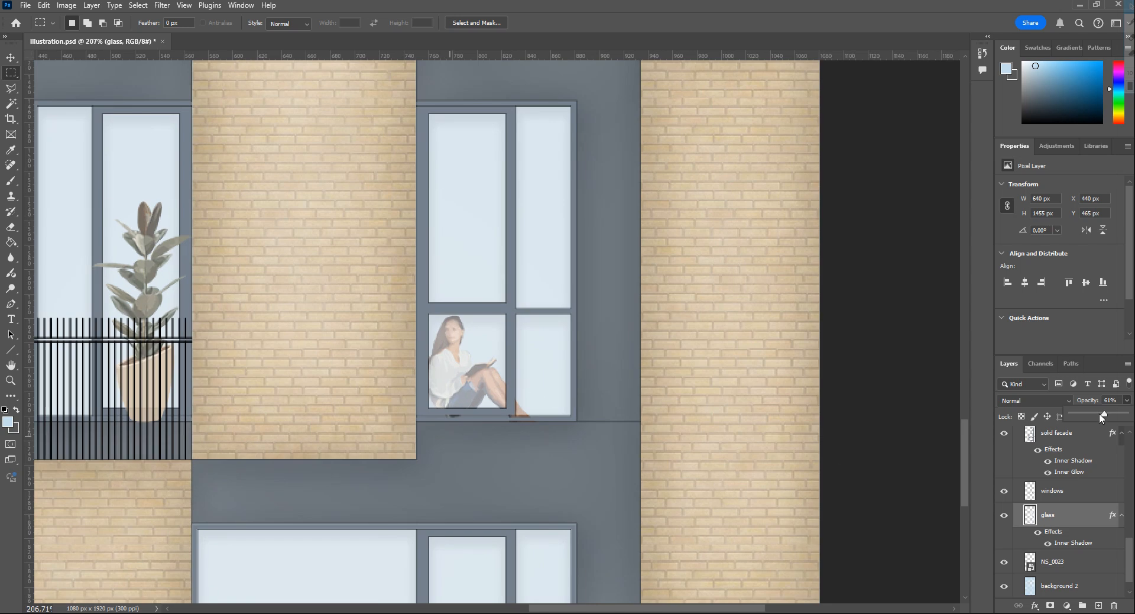
{"action": "left_click_drag", "start_coordinate": [1104, 415], "coordinate": [1101, 414]}
{"action": "scroll", "coordinate": [500, 420], "scroll_direction": "up", "scroll_amount": 2}
{"action": "scroll", "coordinate": [426, 418], "scroll_direction": "up", "scroll_amount": 2}
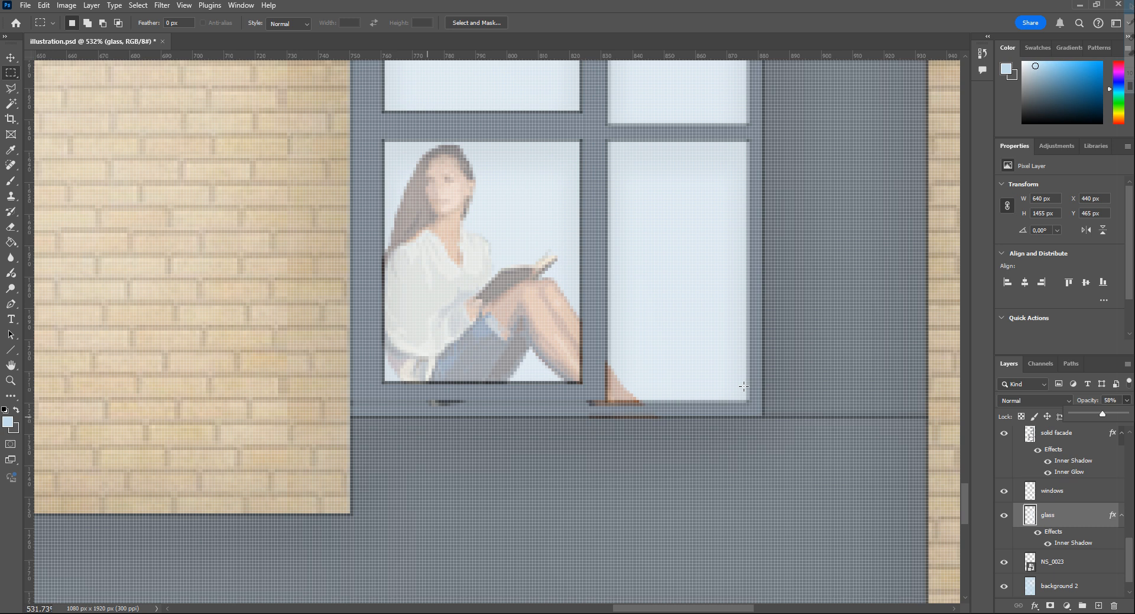
{"action": "left_click", "coordinate": [1078, 564]}
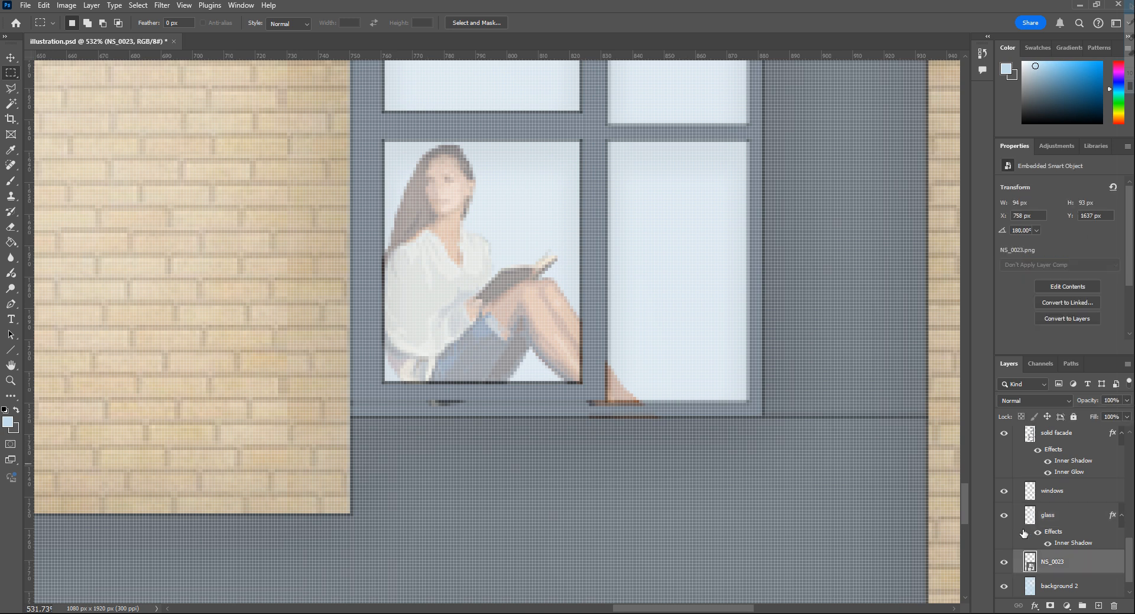
{"action": "right_click", "coordinate": [1070, 564]}
{"action": "left_click", "coordinate": [1056, 515]}
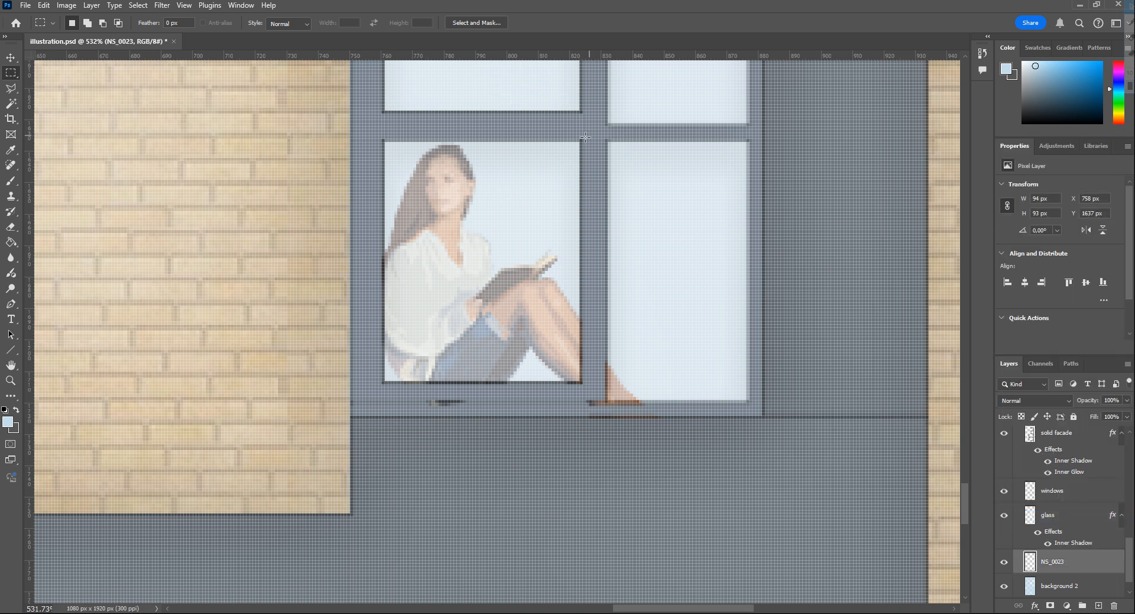
Marquee the stray strips along the mullion, sill and image edge and delete those pixels.
{"action": "left_click_drag", "start_coordinate": [581, 139], "coordinate": [606, 420]}
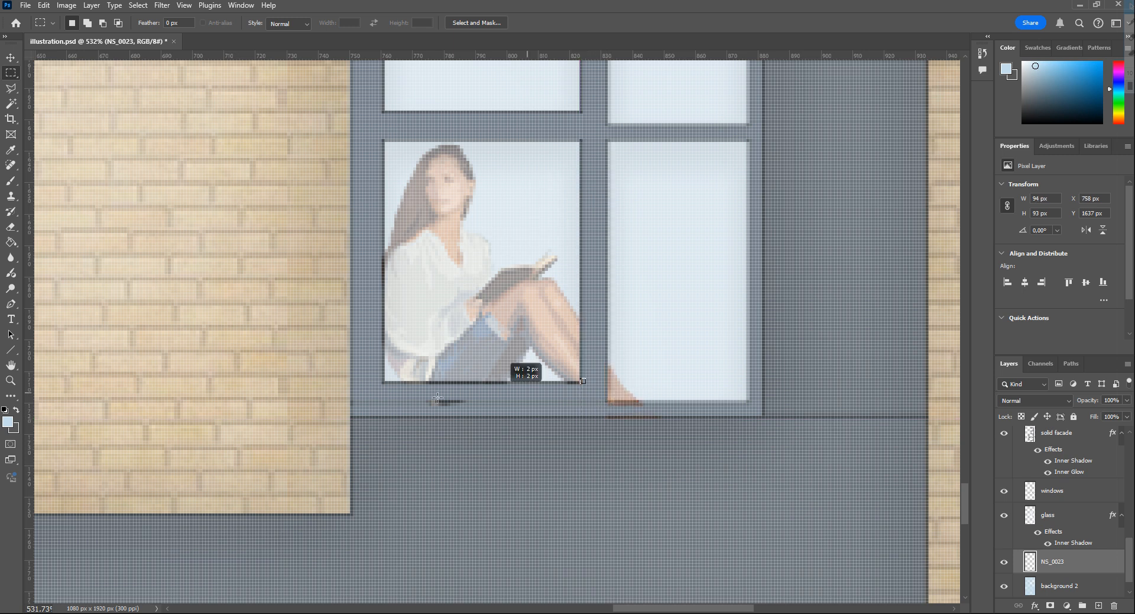
{"action": "left_click_drag", "start_coordinate": [438, 398], "coordinate": [664, 426]}
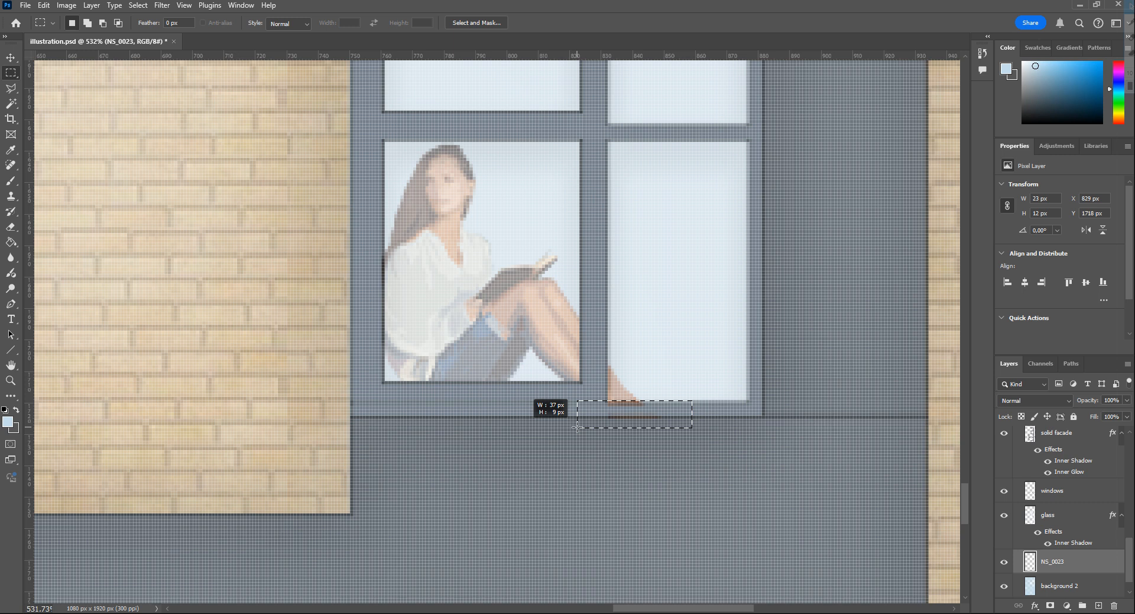
{"action": "left_click_drag", "start_coordinate": [384, 140], "coordinate": [371, 433]}
{"action": "key", "text": "Delete"}
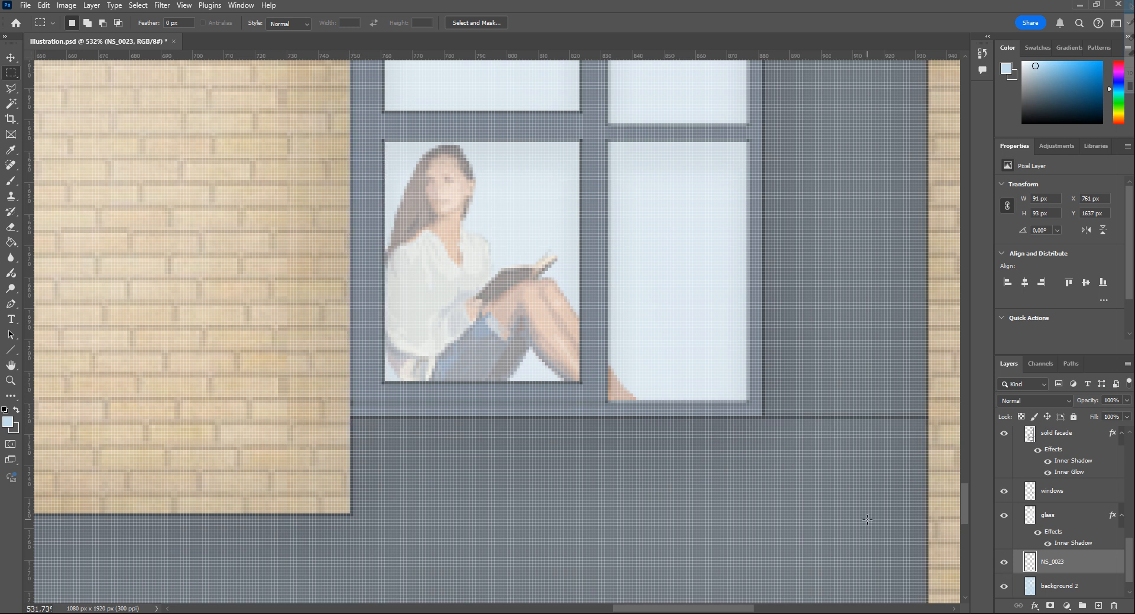
{"action": "scroll", "coordinate": [591, 448], "scroll_direction": "down", "scroll_amount": 6, "text": "alt"}
{"action": "scroll", "coordinate": [591, 448], "scroll_direction": "down", "scroll_amount": 2, "text": "alt"}
{"action": "scroll", "coordinate": [593, 346], "scroll_direction": "down", "scroll_amount": 1, "text": "alt"}
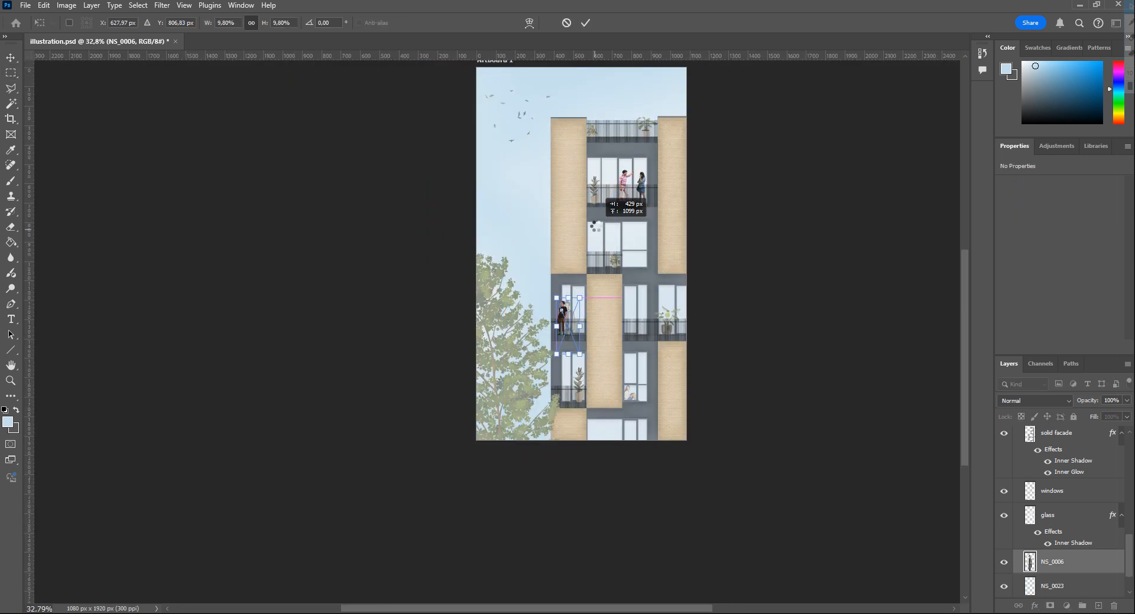
{"action": "scroll", "coordinate": [598, 190], "scroll_direction": "up", "scroll_amount": 2, "text": "alt"}
Move the new person onto the roof and the cat onto a balcony window sill.
{"action": "mouse_move", "coordinate": [601, 227]}
{"action": "left_mouse_down"}
{"action": "mouse_move", "coordinate": [500, 380]}
{"action": "mouse_move", "coordinate": [570, 172]}
{"action": "left_mouse_up"}
{"action": "scroll", "coordinate": [499, 381], "scroll_direction": "down", "scroll_amount": 1, "text": "alt"}
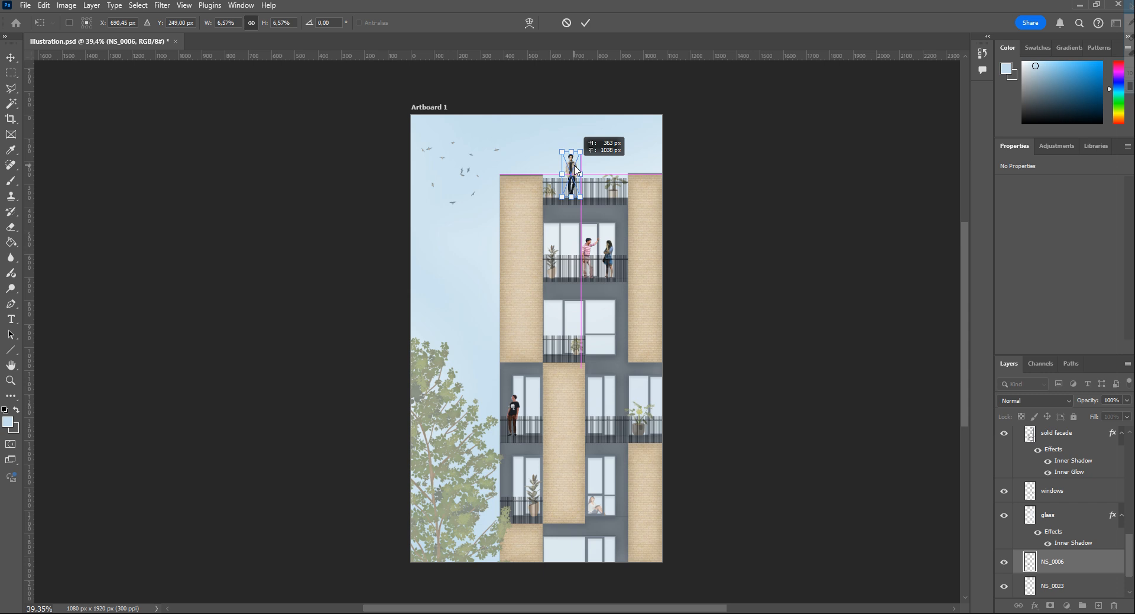
{"action": "scroll", "coordinate": [582, 153], "scroll_direction": "up", "scroll_amount": 4, "text": "alt"}
{"action": "key", "text": "Return"}
{"action": "scroll", "coordinate": [621, 222], "scroll_direction": "down", "scroll_amount": 2, "text": "alt"}
{"action": "scroll", "coordinate": [665, 267], "scroll_direction": "down", "scroll_amount": 1, "text": "alt"}
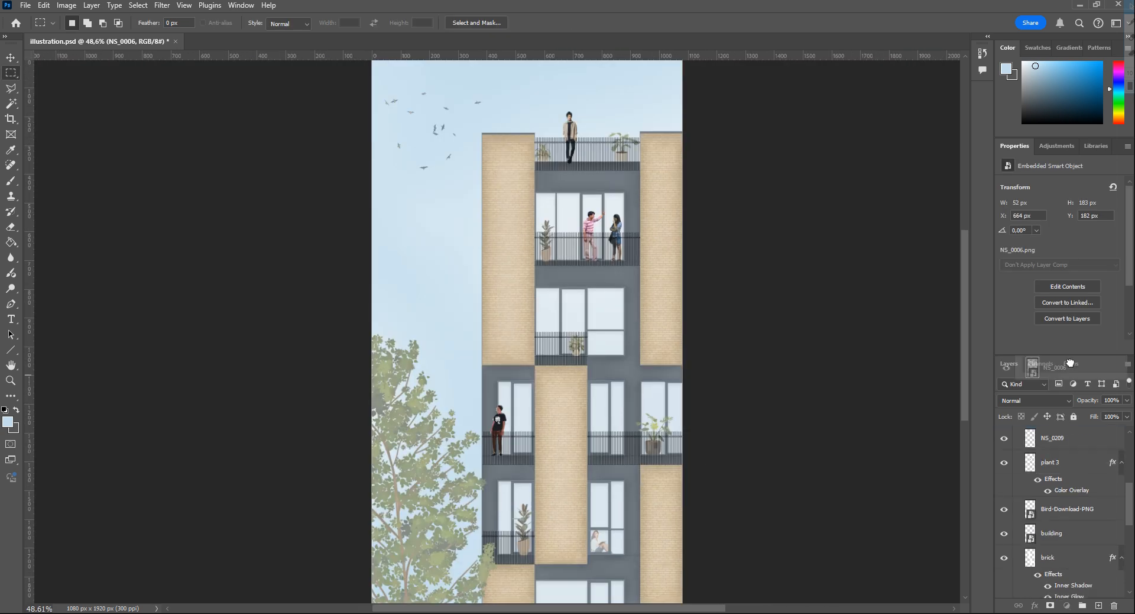
{"action": "scroll", "coordinate": [695, 294], "scroll_direction": "up", "scroll_amount": 3, "text": "alt"}
{"action": "scroll", "coordinate": [695, 293], "scroll_direction": "up", "scroll_amount": 2, "text": "alt"}
{"action": "key", "text": "v"}
{"action": "scroll", "coordinate": [643, 291], "scroll_direction": "down", "scroll_amount": 5, "text": "alt"}
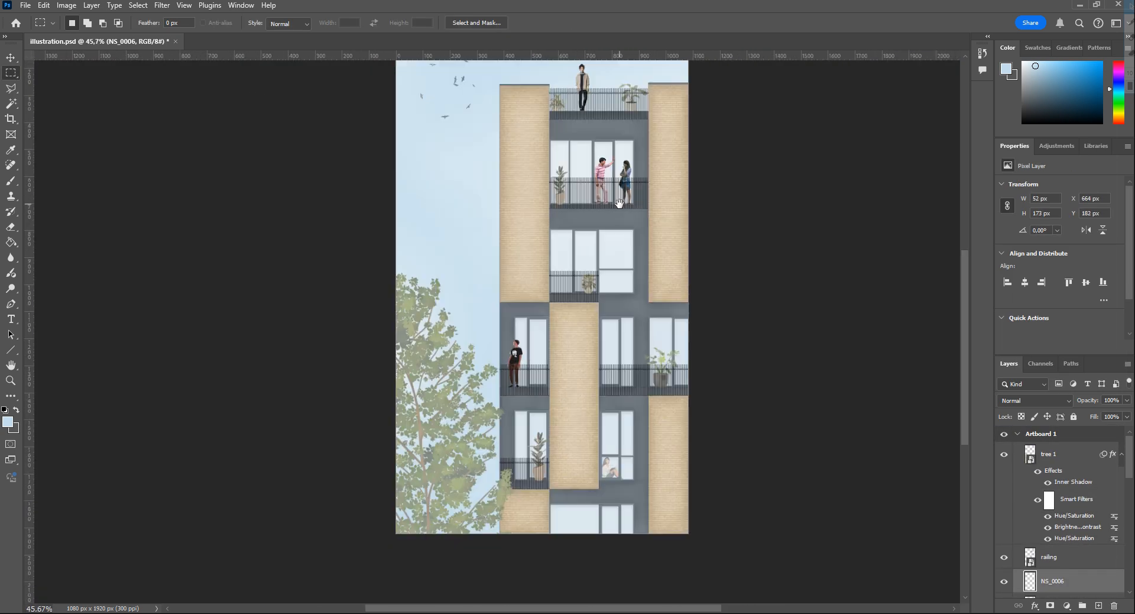
{"action": "scroll", "coordinate": [643, 292], "scroll_direction": "up", "scroll_amount": 1, "text": "alt"}
{"action": "left_click_drag", "start_coordinate": [610, 524], "coordinate": [497, 445]}
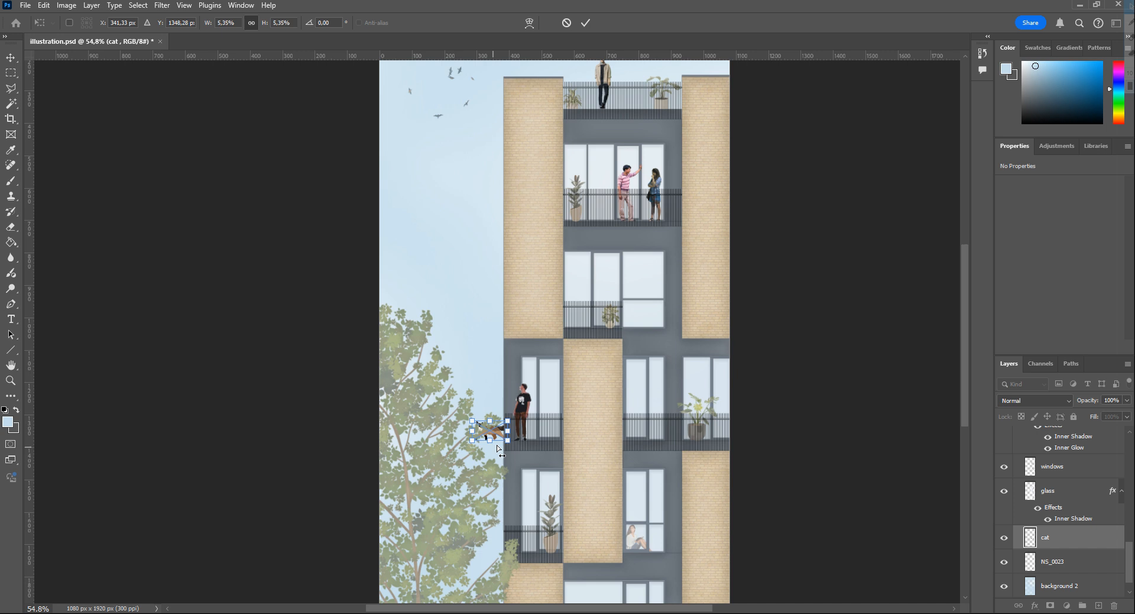
{"action": "scroll", "coordinate": [497, 444], "scroll_direction": "up", "scroll_amount": 5, "text": "alt"}
{"action": "scroll", "coordinate": [434, 391], "scroll_direction": "down", "scroll_amount": 5, "text": "alt"}
{"action": "left_click_drag", "start_coordinate": [376, 457], "coordinate": [621, 266]}
{"action": "scroll", "coordinate": [620, 266], "scroll_direction": "up", "scroll_amount": 3, "text": "alt"}
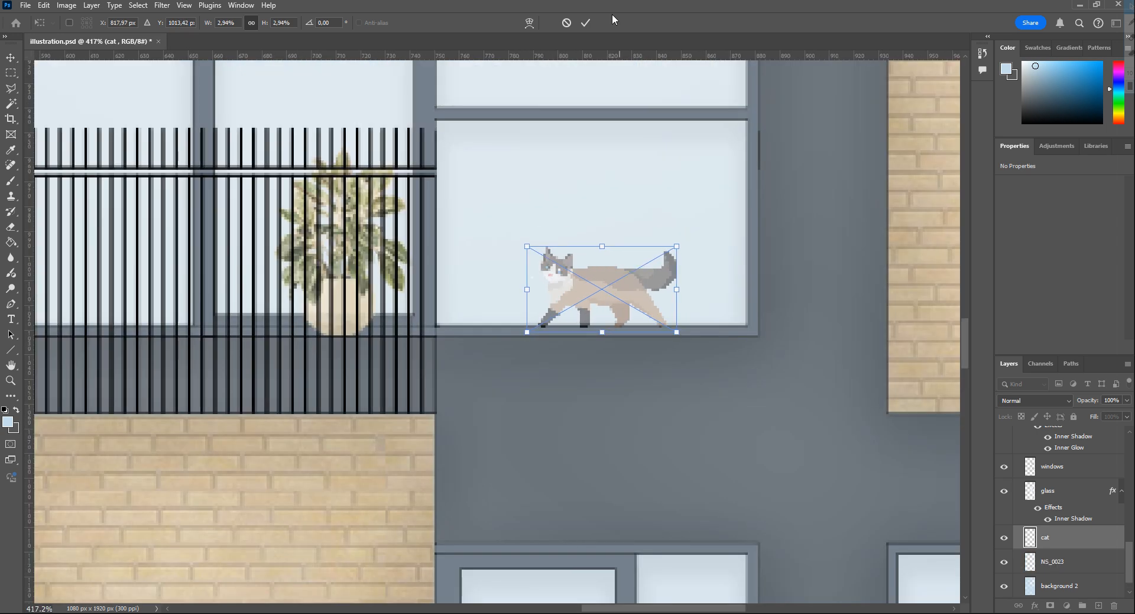
{"action": "key", "text": "Return"}
{"action": "scroll", "coordinate": [660, 358], "scroll_direction": "down", "scroll_amount": 4, "text": "alt"}
{"action": "left_click_drag", "start_coordinate": [660, 358], "coordinate": [726, 332]}
{"action": "scroll", "coordinate": [1064, 532], "scroll_direction": "up", "scroll_amount": 3}
Shift the NS_0006 people layer's hue, reduce saturation and lighten it via Hue/Saturation.
{"action": "left_click", "coordinate": [1053, 486]}
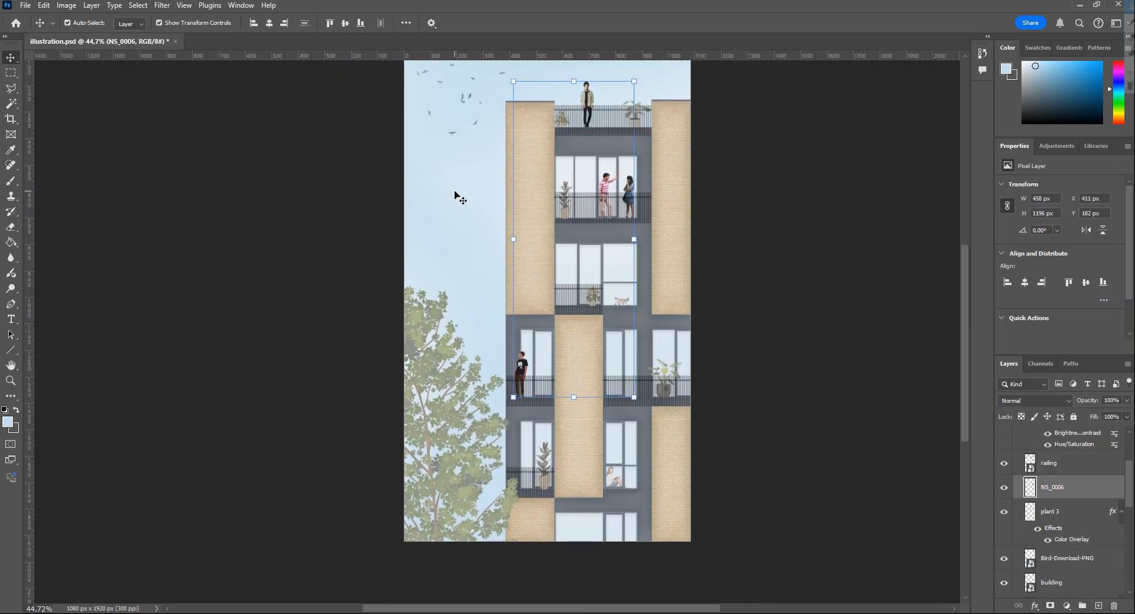
{"action": "key", "text": "ctrl+u"}
{"action": "left_click_drag", "start_coordinate": [309, 245], "coordinate": [336, 271]}
{"action": "mouse_move", "coordinate": [318, 211]}
{"action": "left_mouse_down"}
{"action": "mouse_move", "coordinate": [306, 214]}
{"action": "mouse_move", "coordinate": [317, 205]}
{"action": "left_mouse_up"}
Confirm the colour adjustment and rename the NS_0006 layer to people.
{"action": "key", "text": "Return"}
{"action": "key", "text": "v"}
{"action": "scroll", "coordinate": [533, 266], "scroll_direction": "down", "scroll_amount": 2, "text": "alt"}
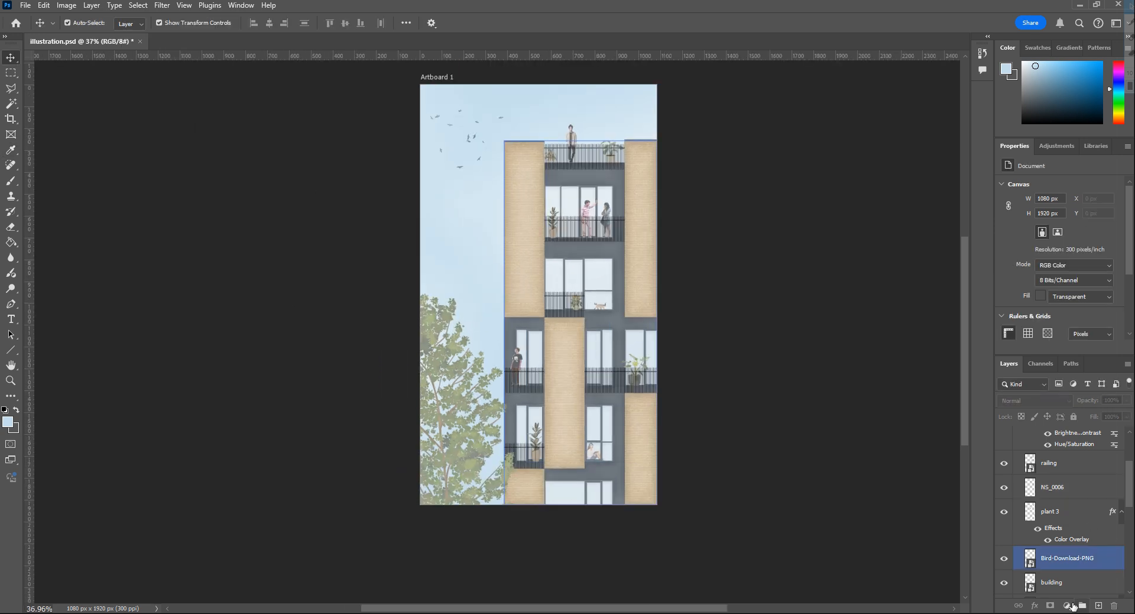
{"action": "double_click", "coordinate": [1052, 534]}
{"action": "type", "text": "people"}
{"action": "key", "text": "Return"}
Adjust the people layer's opacity, then select the top tree 1 layer.
{"action": "left_click", "coordinate": [459, 447]}
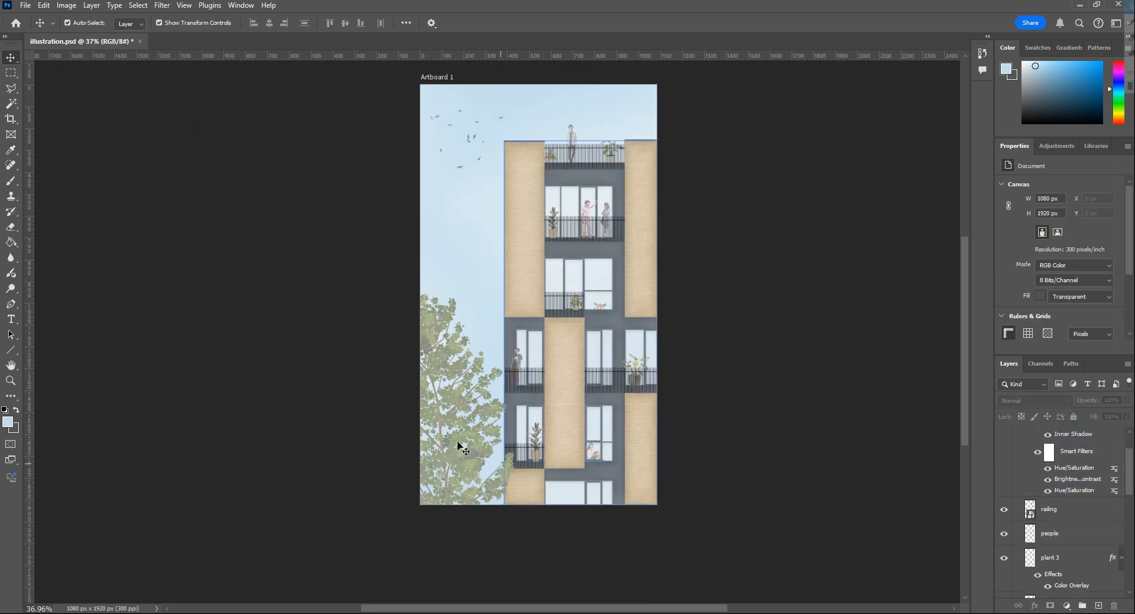
{"action": "left_click", "coordinate": [712, 433]}
{"action": "scroll", "coordinate": [602, 381], "scroll_direction": "up", "scroll_amount": 1, "text": "alt"}
{"action": "scroll", "coordinate": [602, 381], "scroll_direction": "up", "scroll_amount": 2, "text": "alt"}
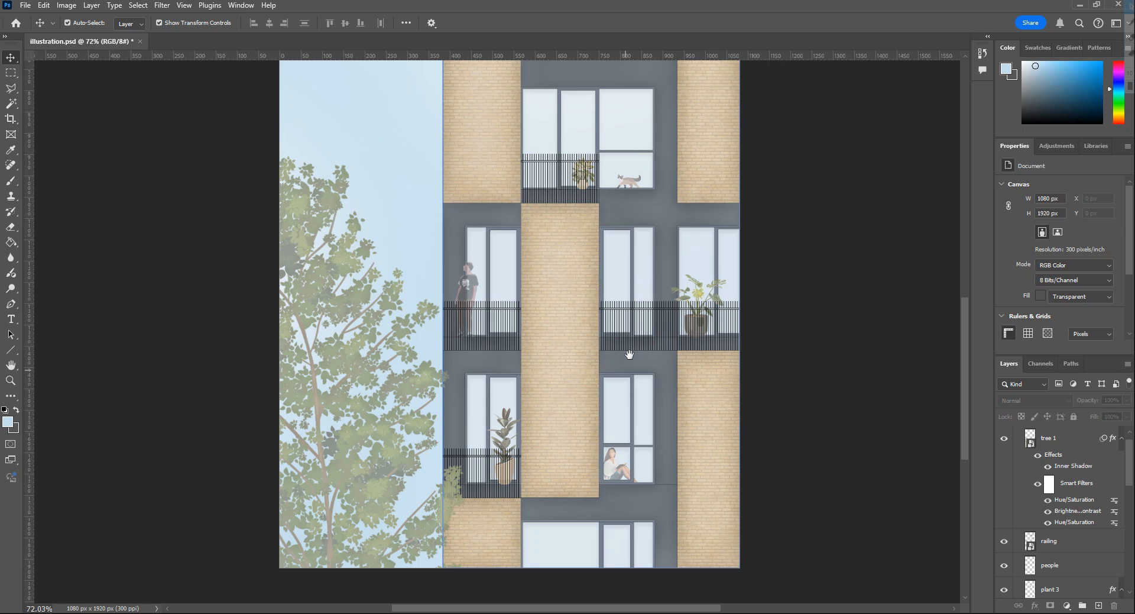
{"action": "left_click", "coordinate": [612, 390]}
{"action": "scroll", "coordinate": [621, 390], "scroll_direction": "down", "scroll_amount": 1, "text": "alt"}
{"action": "left_click", "coordinate": [841, 427]}
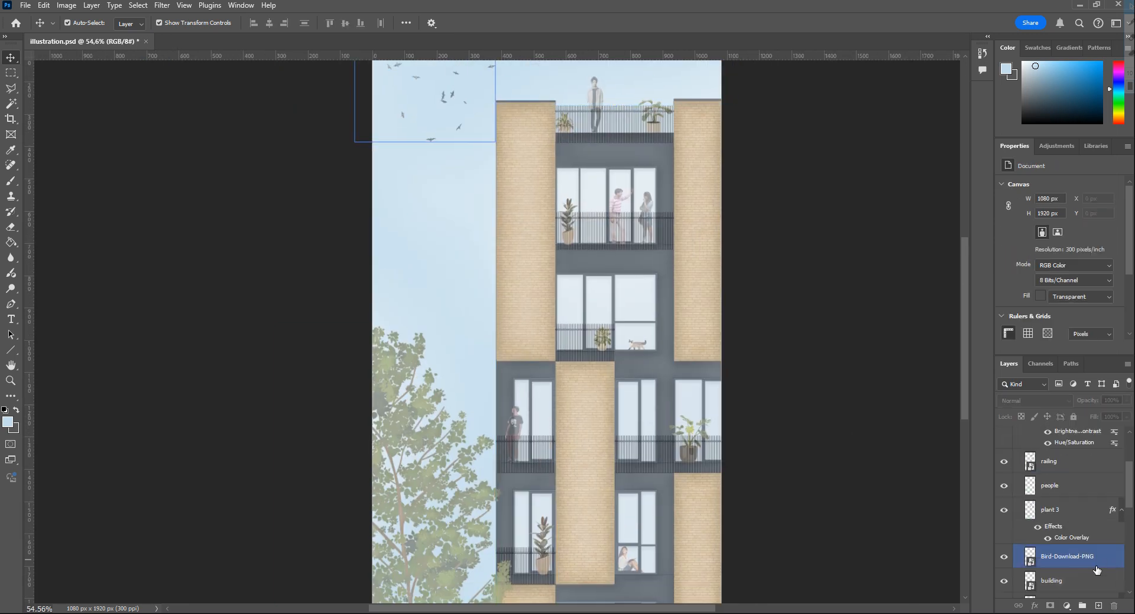
{"action": "scroll", "coordinate": [544, 544], "scroll_direction": "up", "scroll_amount": 1, "text": "alt"}
{"action": "scroll", "coordinate": [572, 362], "scroll_direction": "down", "scroll_amount": 2, "text": "alt"}
{"action": "left_click", "coordinate": [571, 363]}
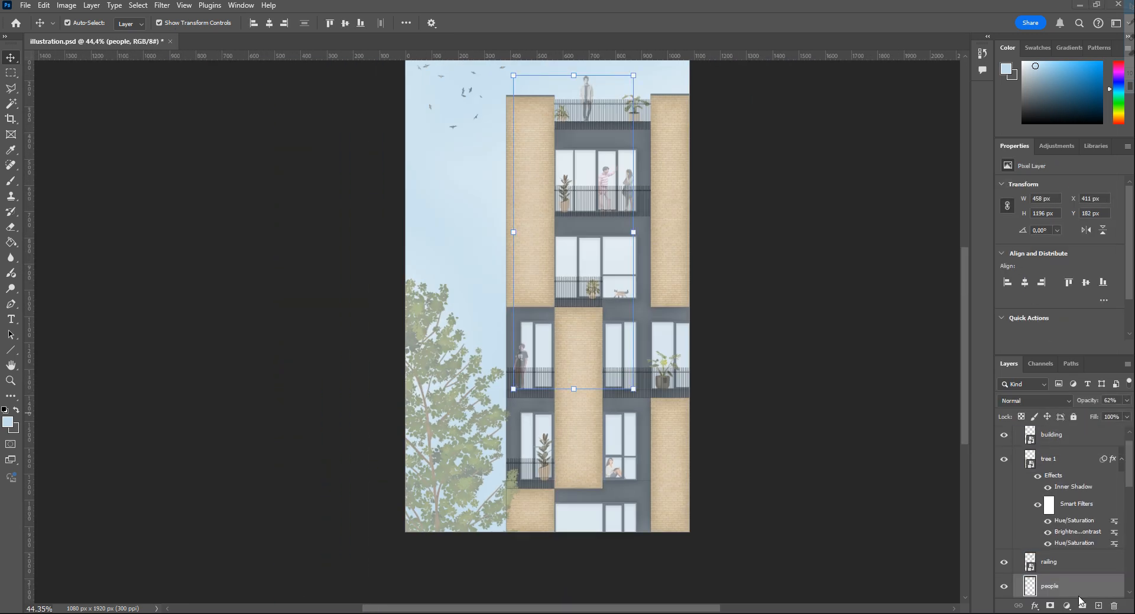
{"action": "left_click_drag", "start_coordinate": [1127, 399], "coordinate": [1131, 416]}
{"action": "scroll", "coordinate": [523, 364], "scroll_direction": "up", "scroll_amount": 3, "text": "alt"}
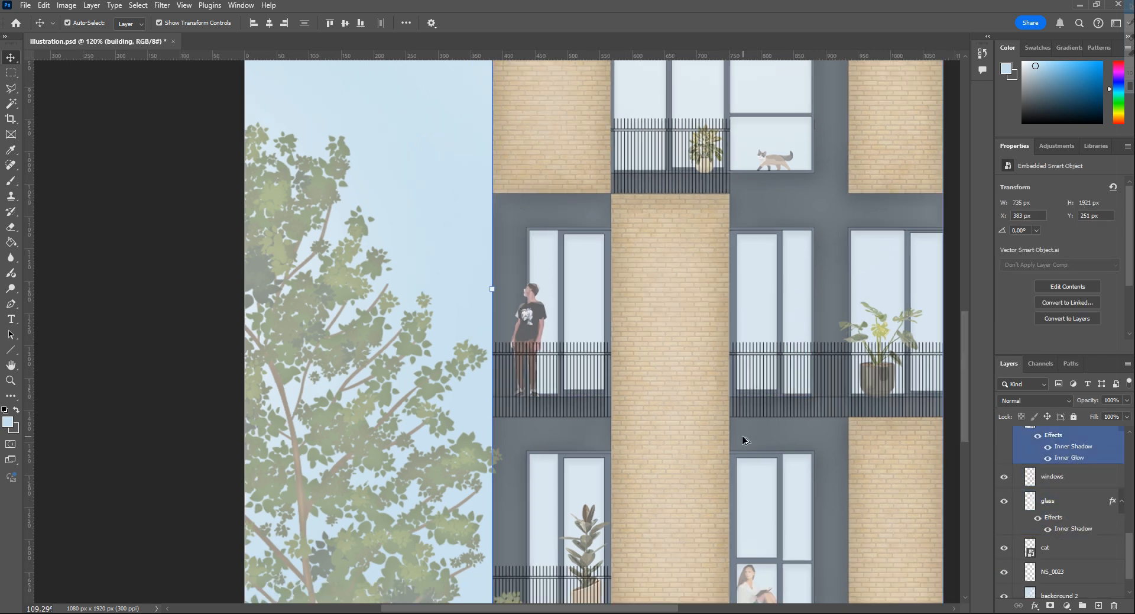
{"action": "scroll", "coordinate": [742, 436], "scroll_direction": "down", "scroll_amount": 3, "text": "alt"}
{"action": "left_click", "coordinate": [1031, 524]}
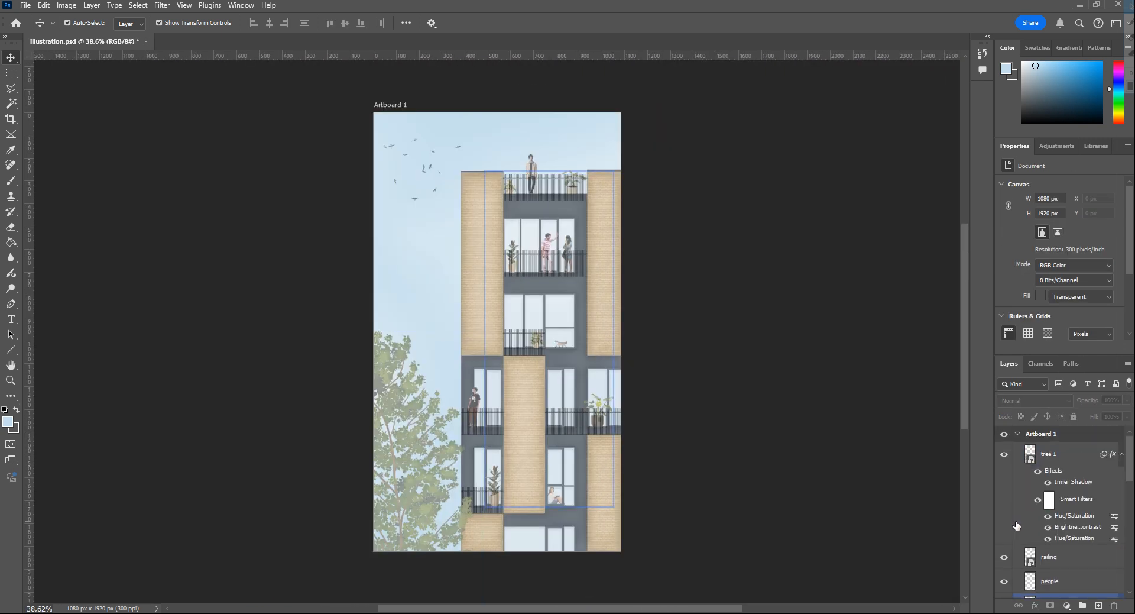
Stamp all visible layers into a new top layer named final look and reach for the filters.
{"action": "key", "text": "ctrl+alt+shift+e"}
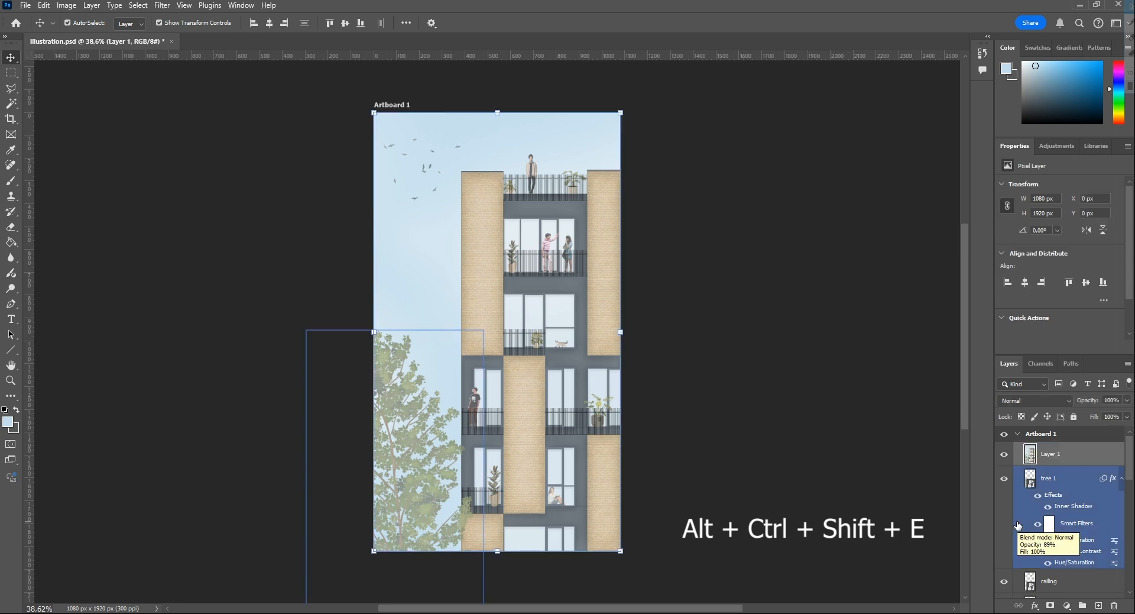
{"action": "double_click", "coordinate": [1055, 453]}
{"action": "type", "text": "final look"}
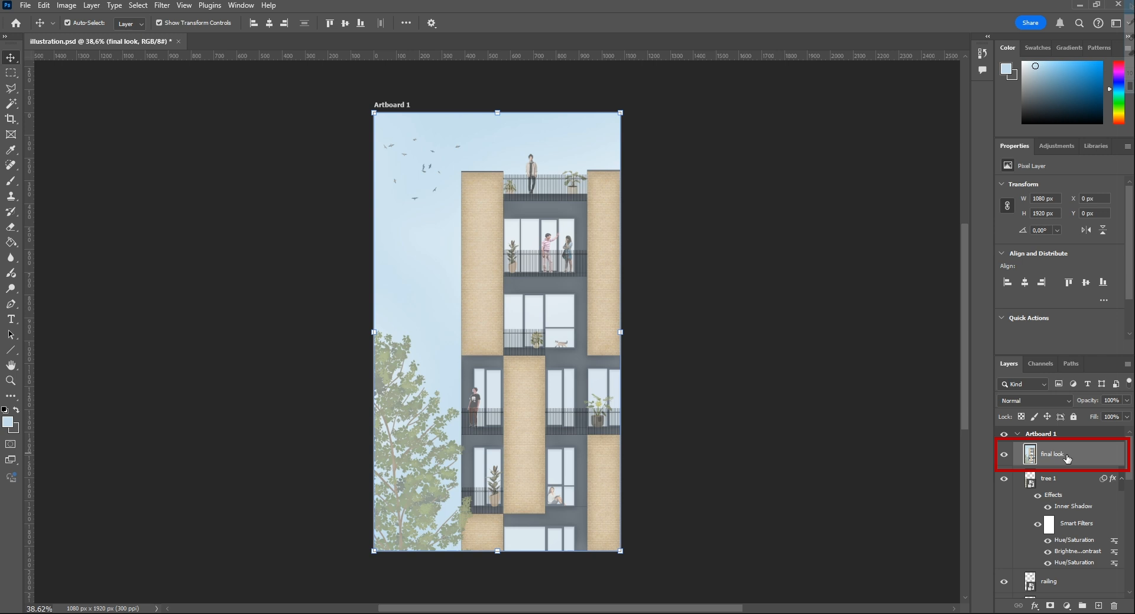
{"action": "left_click", "coordinate": [162, 5]}
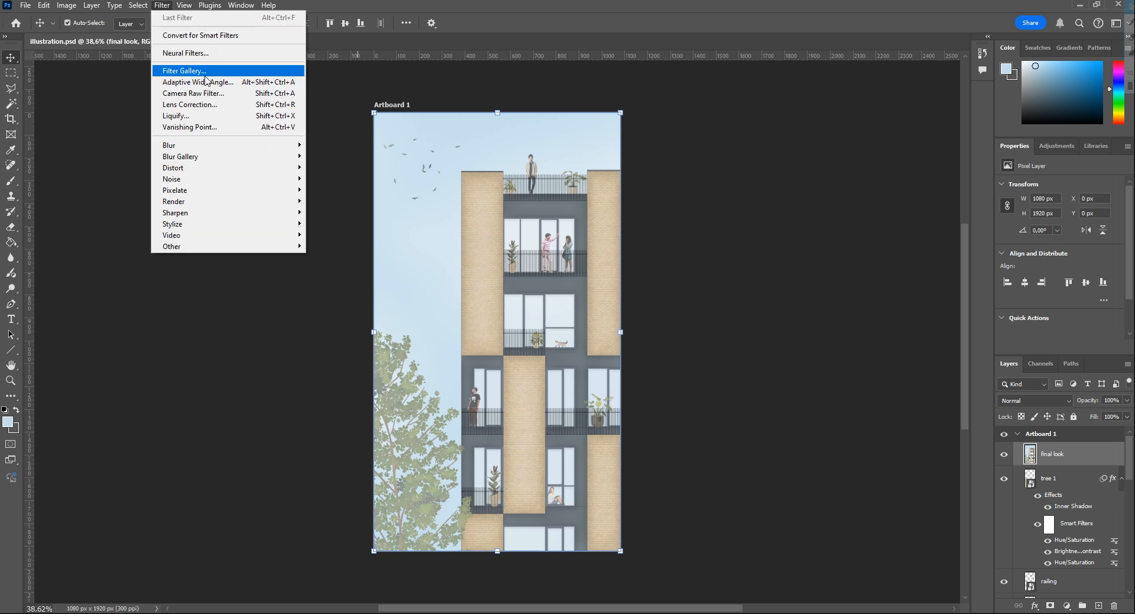
In Camera Raw set Exposure -0.25, Whites +4, Temp +3 and Tint +6.
{"action": "left_click", "coordinate": [214, 93]}
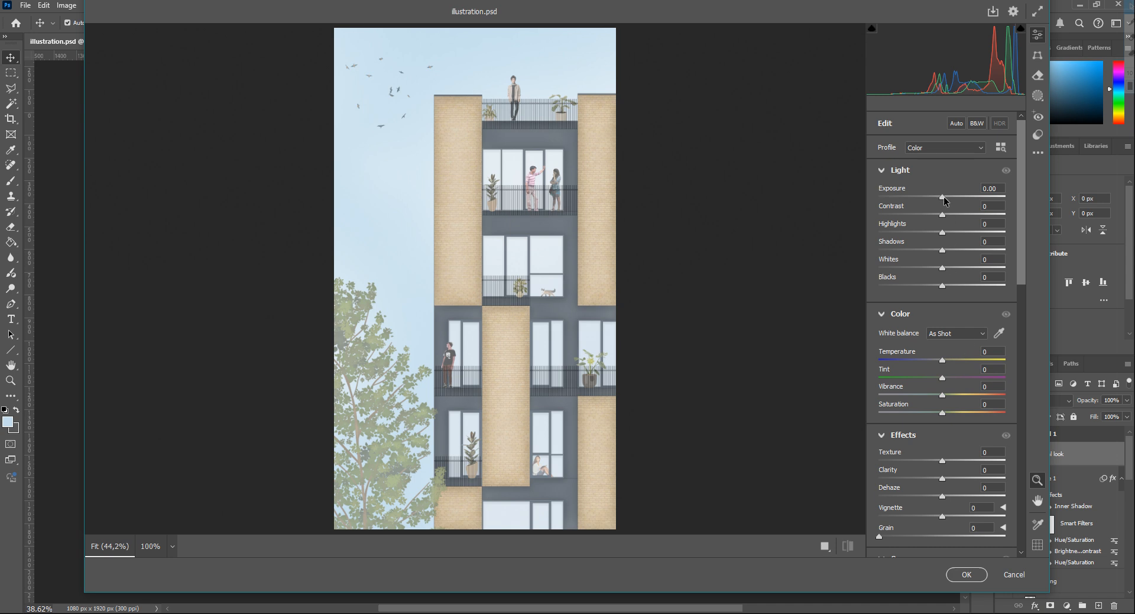
{"action": "mouse_move", "coordinate": [944, 200]}
{"action": "left_mouse_down"}
{"action": "mouse_move", "coordinate": [934, 213]}
{"action": "mouse_move", "coordinate": [944, 267]}
{"action": "left_mouse_up"}
{"action": "left_click_drag", "start_coordinate": [941, 360], "coordinate": [944, 361]}
{"action": "left_click_drag", "start_coordinate": [941, 379], "coordinate": [941, 413]}
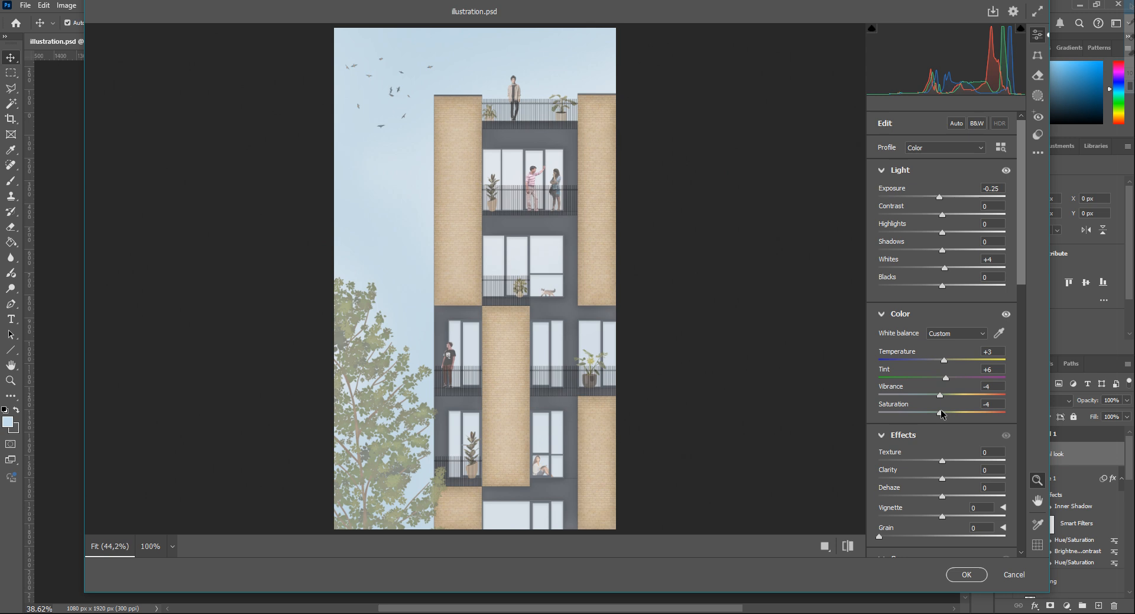
Raise Clarity to +13, reset Dehaze, soften the curve and desaturate the purples and magentas.
{"action": "left_click_drag", "start_coordinate": [941, 478], "coordinate": [964, 477]}
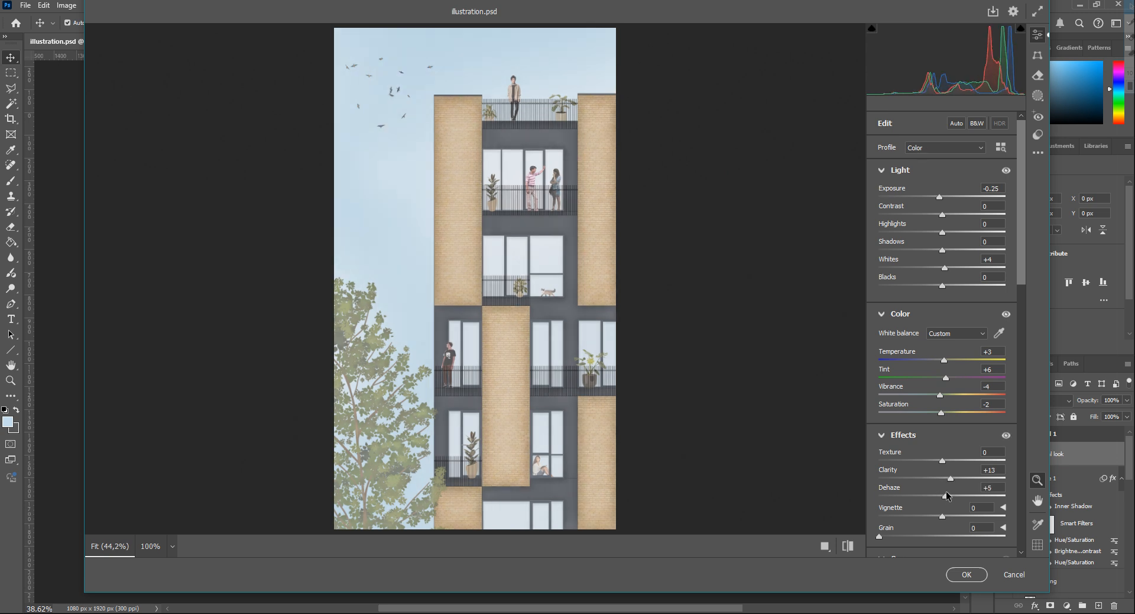
{"action": "double_click", "coordinate": [946, 493]}
{"action": "scroll", "coordinate": [946, 478], "scroll_direction": "down", "scroll_amount": 2}
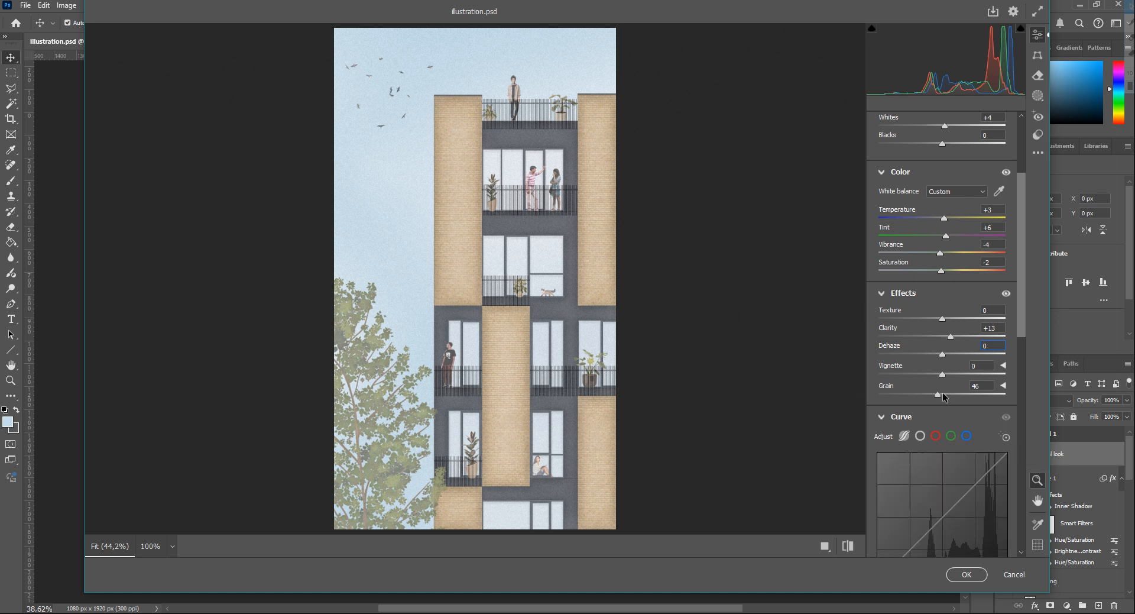
{"action": "scroll", "coordinate": [941, 399], "scroll_direction": "down", "scroll_amount": 2}
{"action": "scroll", "coordinate": [942, 399], "scroll_direction": "down", "scroll_amount": 5}
{"action": "left_click_drag", "start_coordinate": [942, 278], "coordinate": [938, 298]}
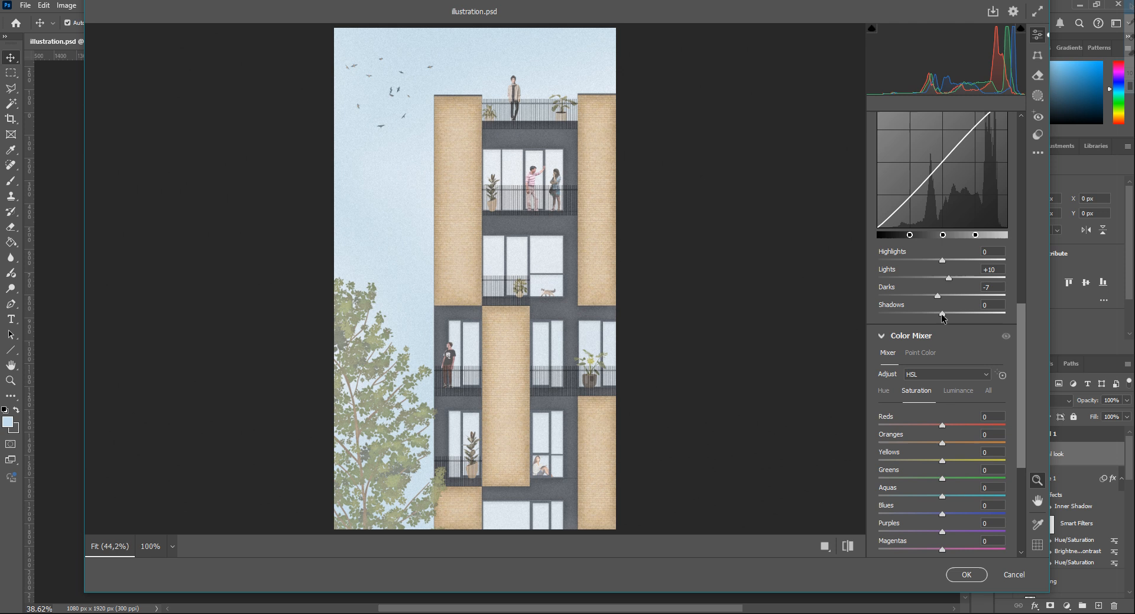
{"action": "left_click", "coordinate": [991, 305]}
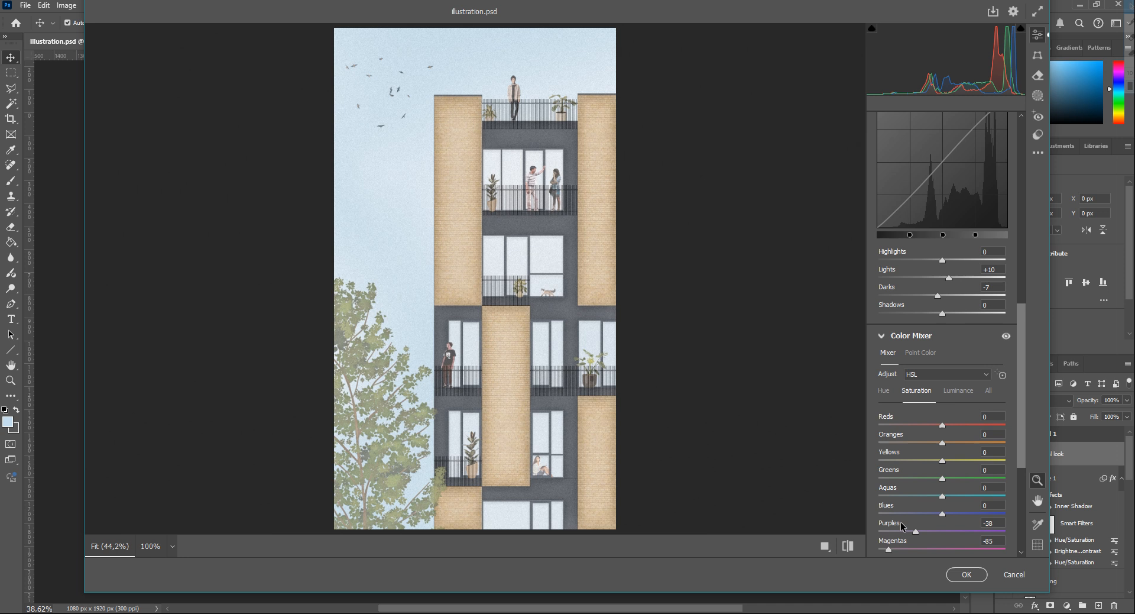
{"action": "mouse_move", "coordinate": [942, 512]}
{"action": "left_mouse_down"}
{"action": "mouse_move", "coordinate": [970, 513]}
{"action": "mouse_move", "coordinate": [942, 512]}
{"action": "left_mouse_up"}
{"action": "scroll", "coordinate": [941, 493], "scroll_direction": "down", "scroll_amount": 5}
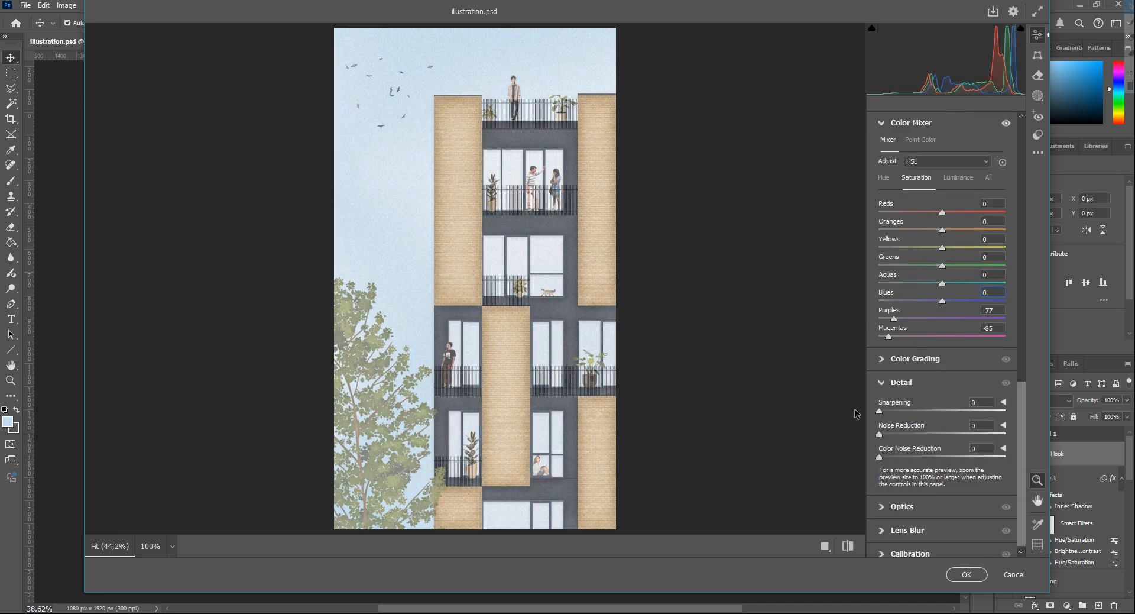